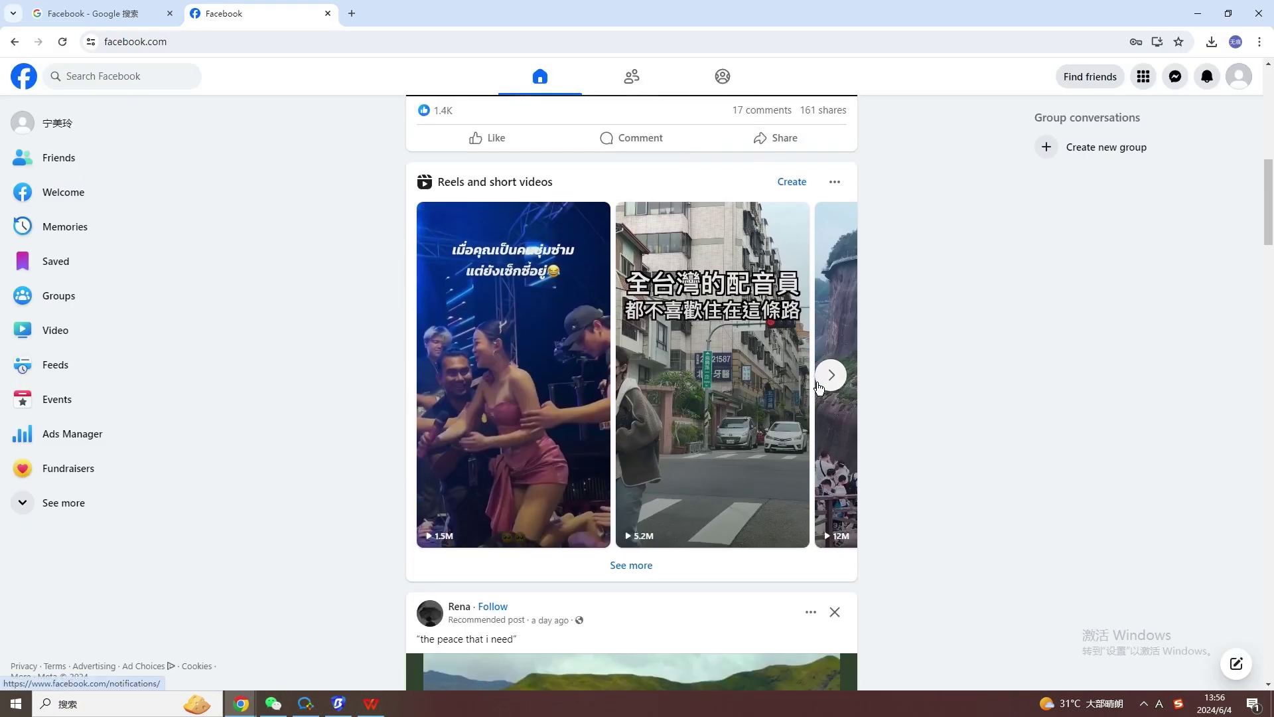
{"action": "scroll", "coordinate": [820, 389], "scroll_direction": "down", "scroll_amount": 10}
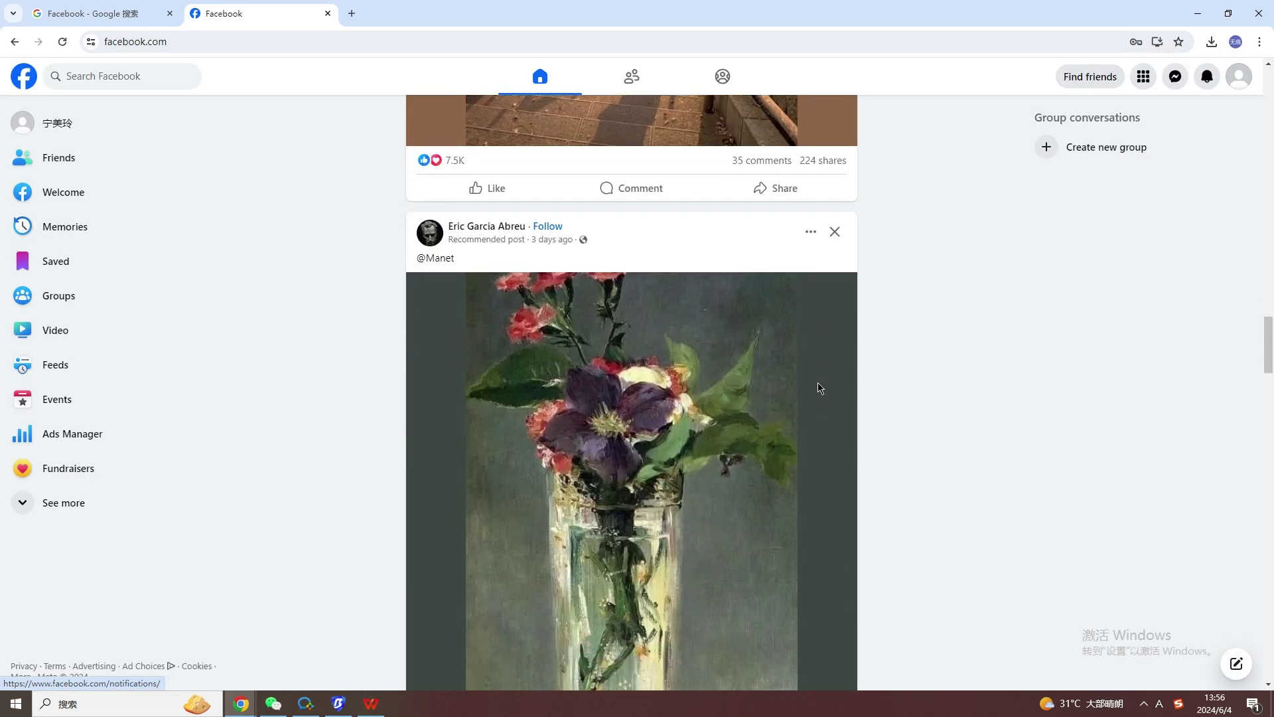
Scroll down the Facebook home feed to the Magical Switzerland post.
{"action": "scroll", "coordinate": [820, 390], "scroll_direction": "down", "scroll_amount": 1}
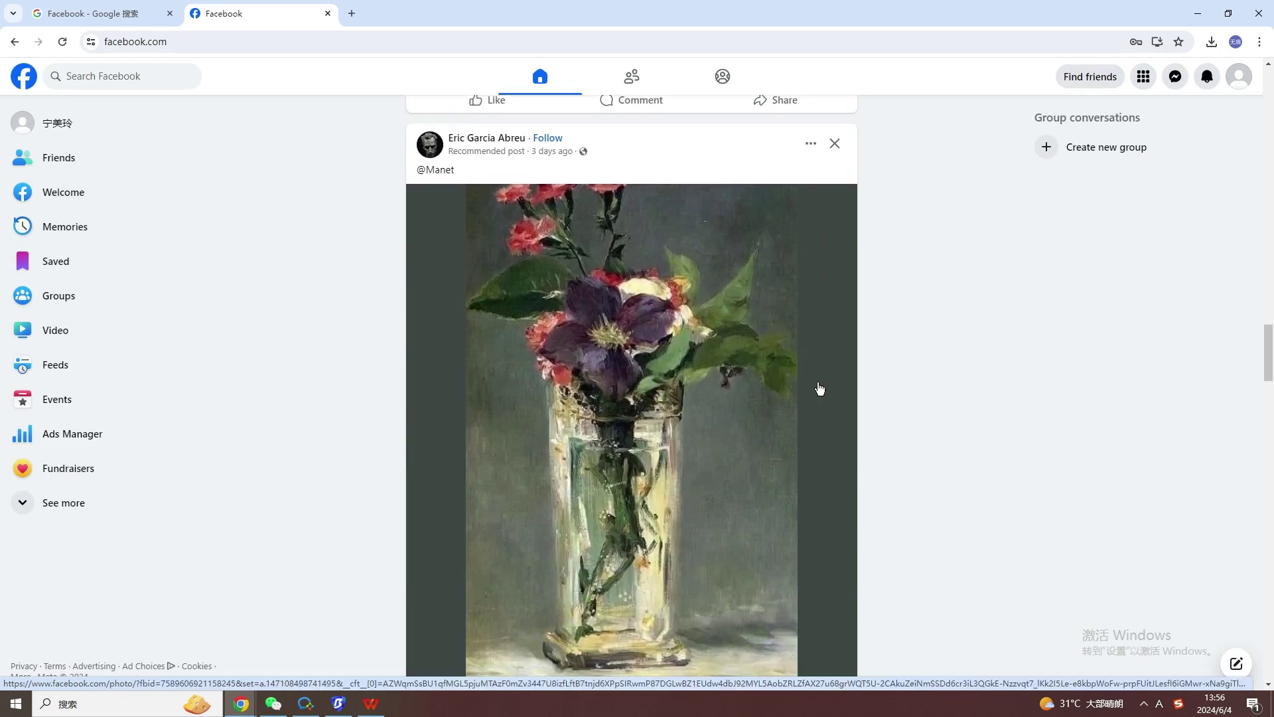
{"action": "scroll", "coordinate": [819, 388], "scroll_direction": "down", "scroll_amount": 4}
{"action": "scroll", "coordinate": [820, 389], "scroll_direction": "down", "scroll_amount": 5}
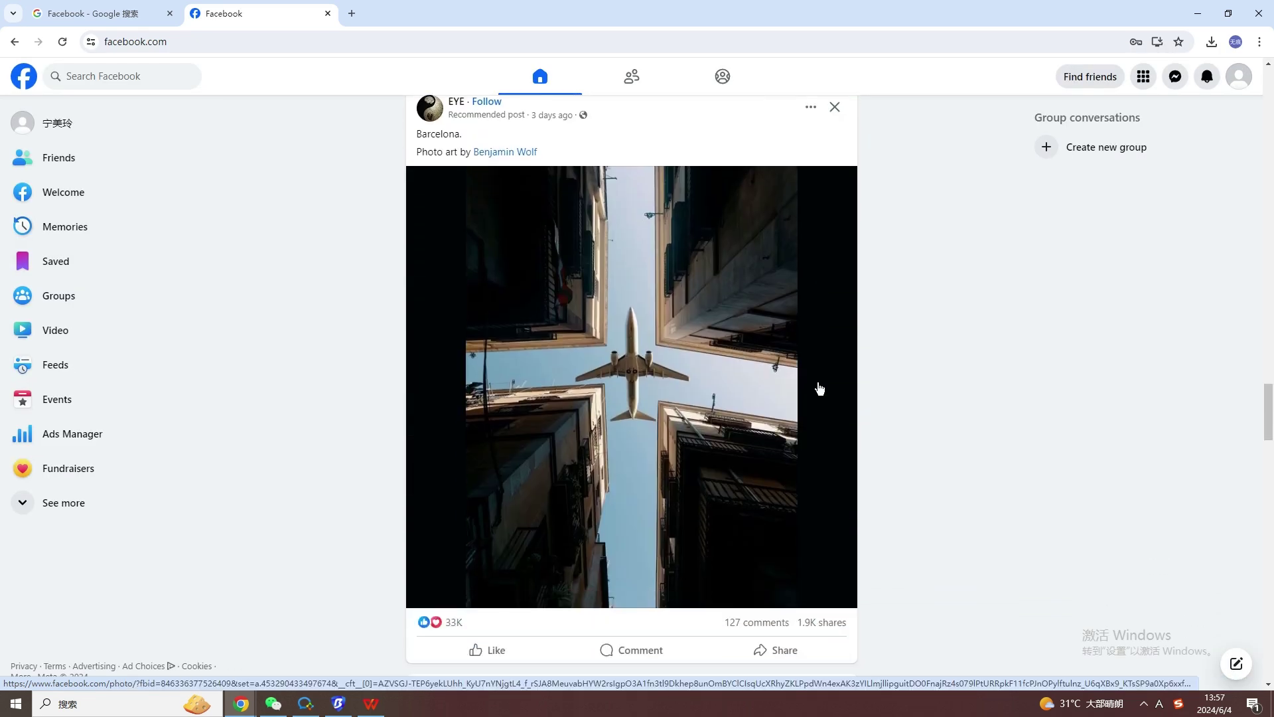
{"action": "scroll", "coordinate": [820, 389], "scroll_direction": "down", "scroll_amount": 6}
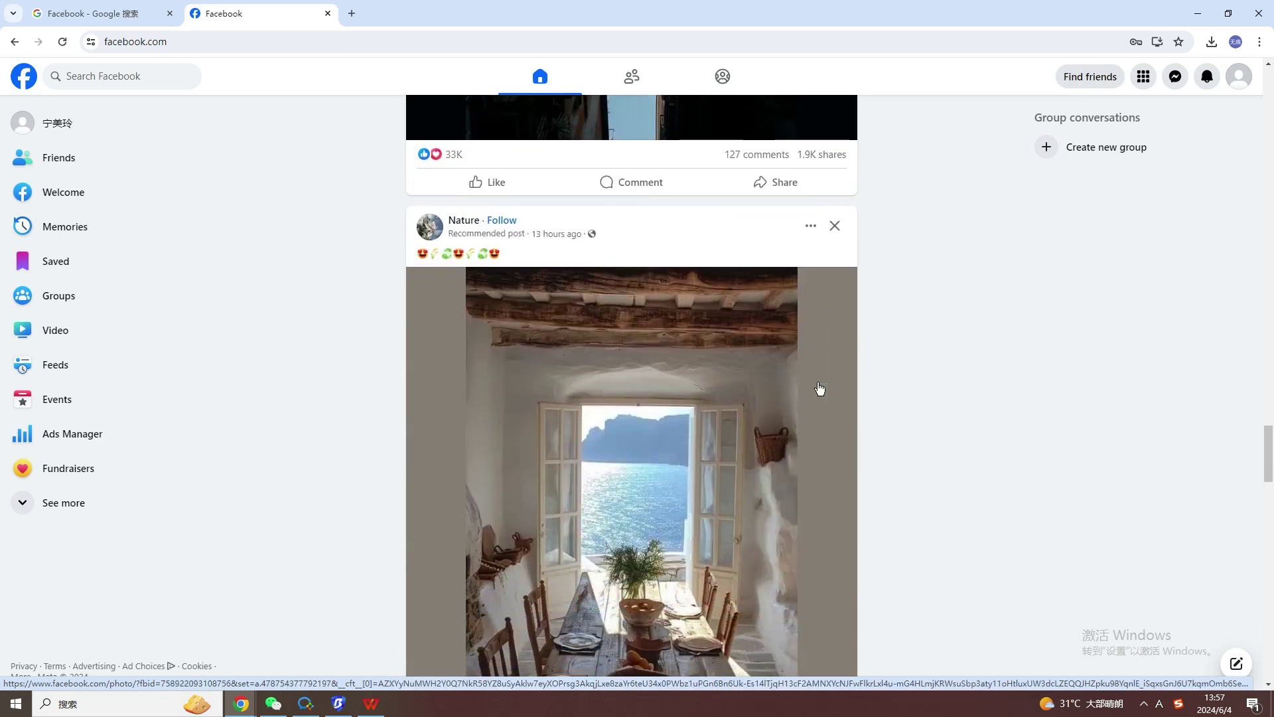
{"action": "scroll", "coordinate": [820, 389], "scroll_direction": "down", "scroll_amount": 4}
{"action": "scroll", "coordinate": [820, 389], "scroll_direction": "down", "scroll_amount": 6}
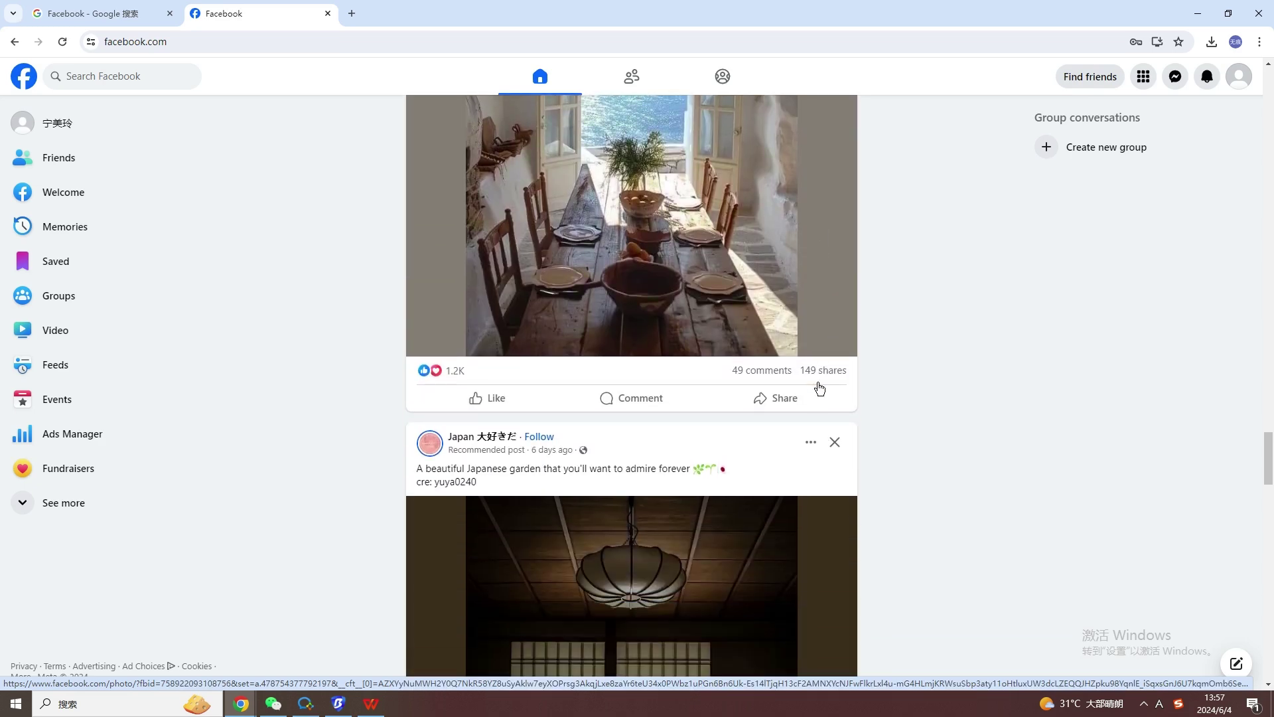
{"action": "scroll", "coordinate": [820, 389], "scroll_direction": "down", "scroll_amount": 8}
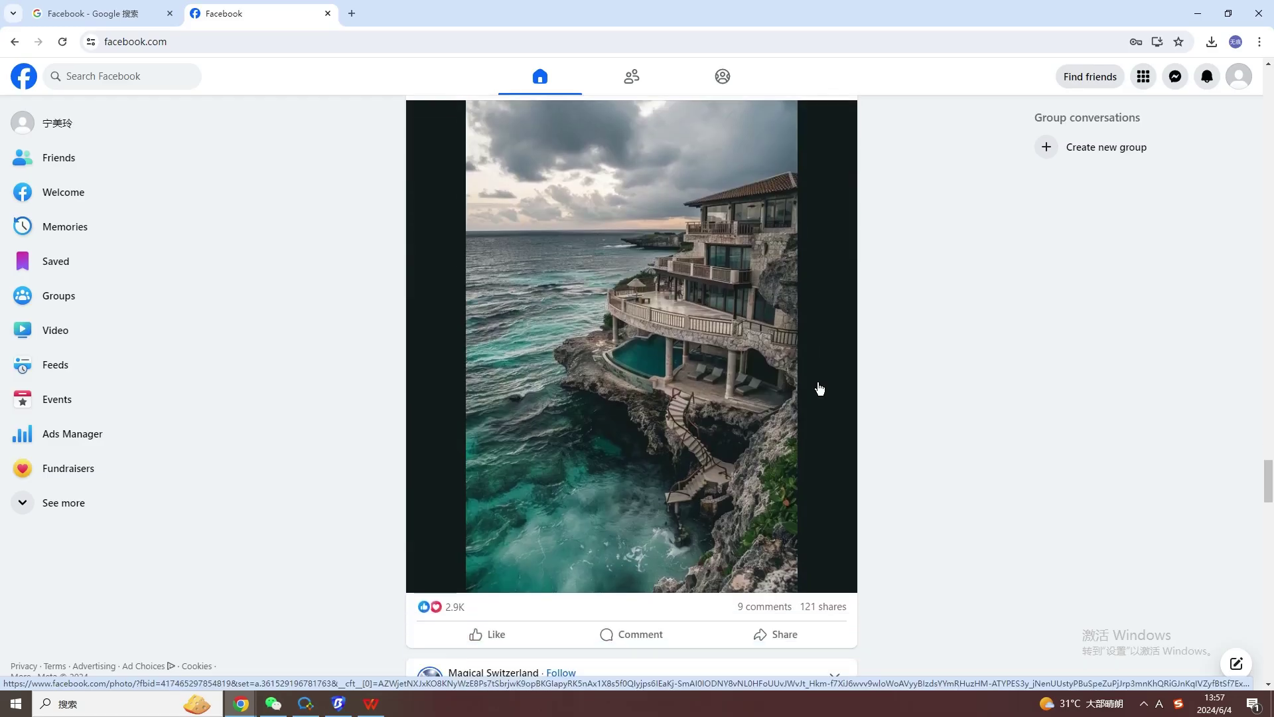
{"action": "scroll", "coordinate": [820, 389], "scroll_direction": "down", "scroll_amount": 10}
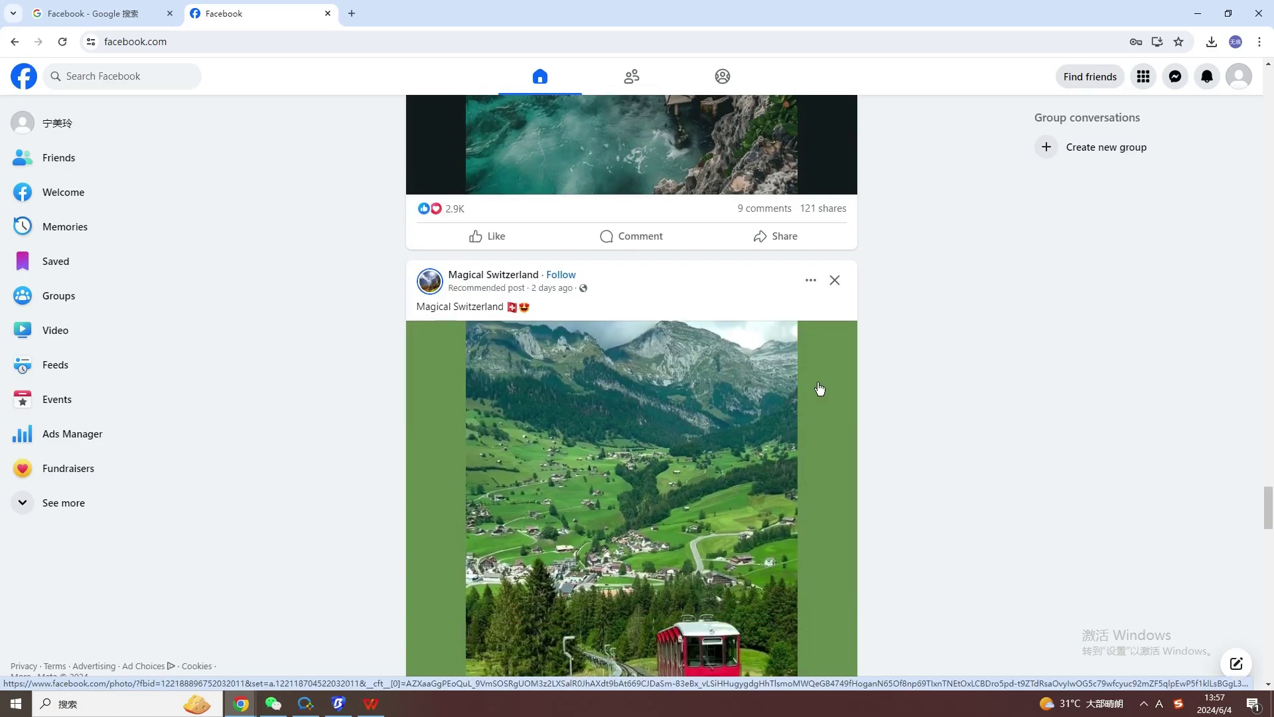
Open the Magical Switzerland post's comments, read through them, and close the post.
{"action": "scroll", "coordinate": [821, 389], "scroll_direction": "down", "scroll_amount": 1}
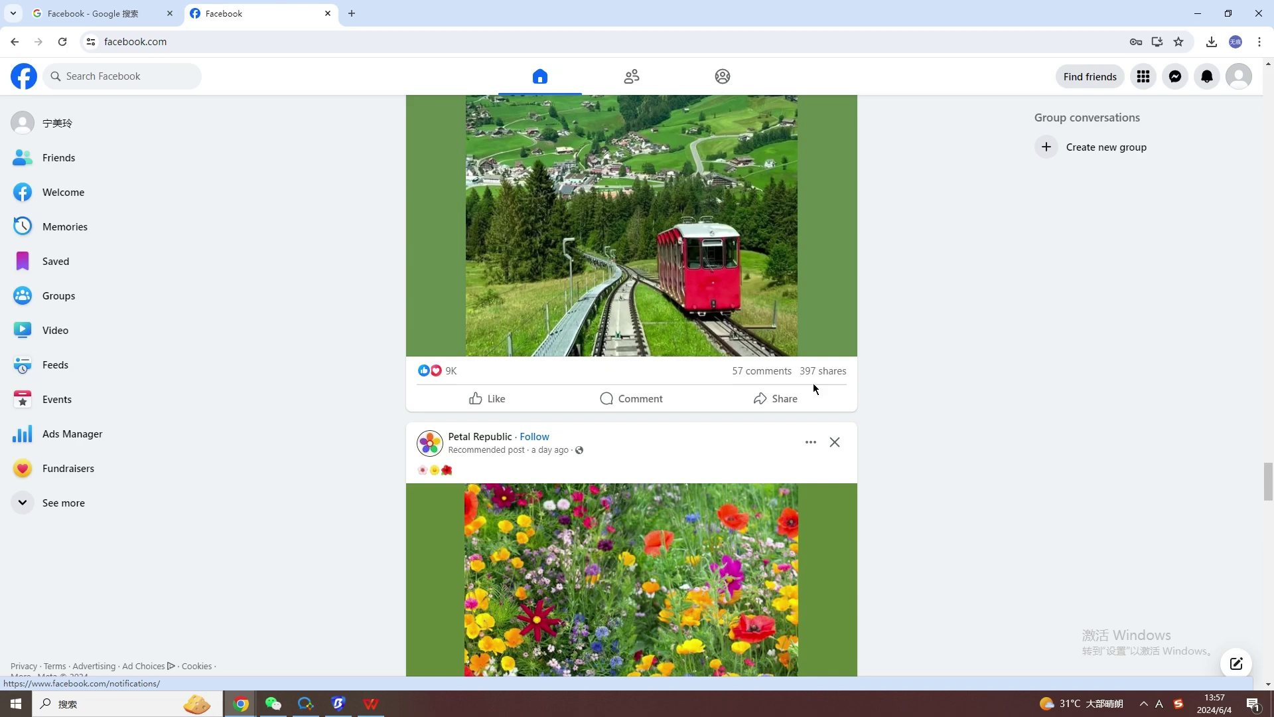
{"action": "left_click", "coordinate": [611, 401]}
{"action": "scroll", "coordinate": [703, 385], "scroll_direction": "down", "scroll_amount": 4}
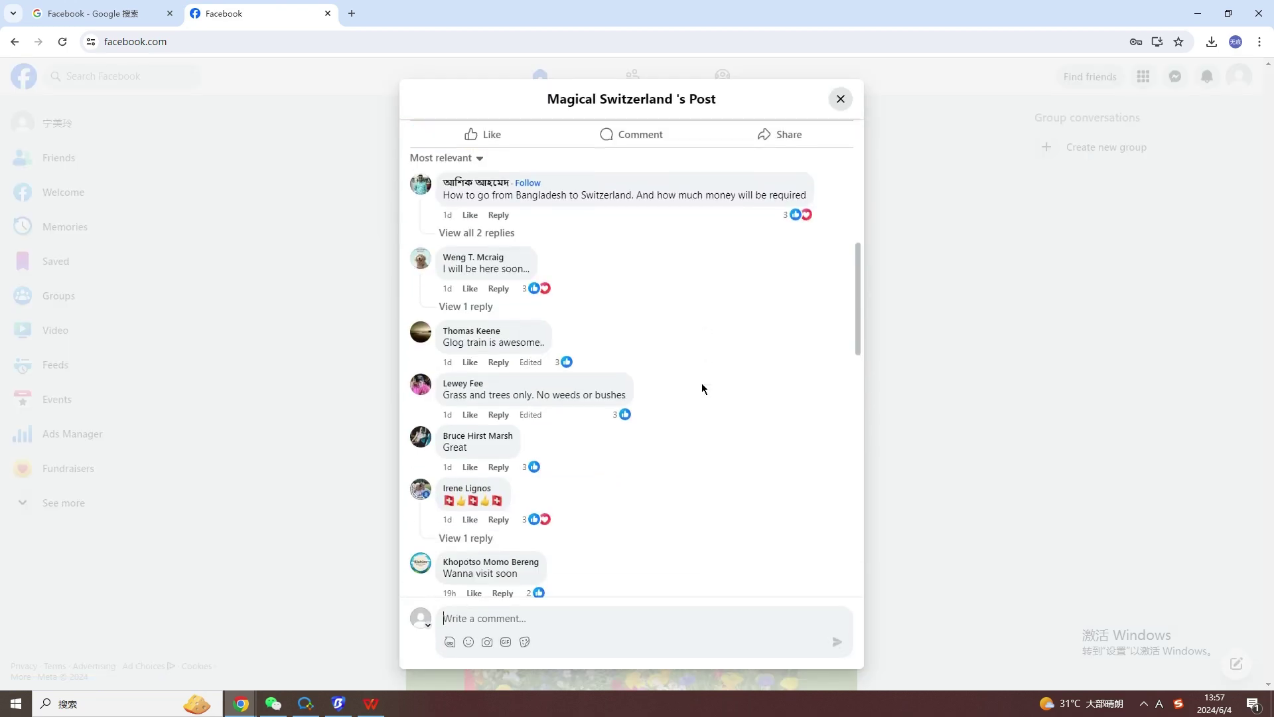
{"action": "scroll", "coordinate": [702, 389], "scroll_direction": "down", "scroll_amount": 10}
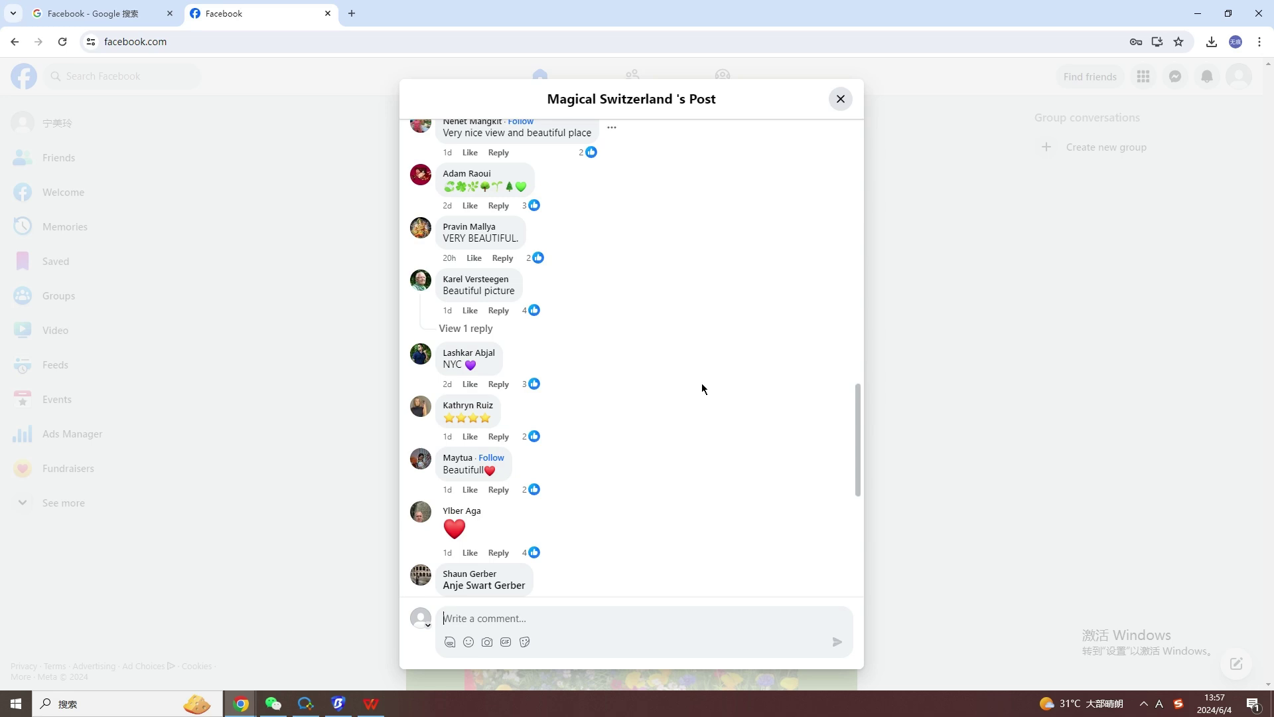
{"action": "scroll", "coordinate": [703, 388], "scroll_direction": "down", "scroll_amount": 5}
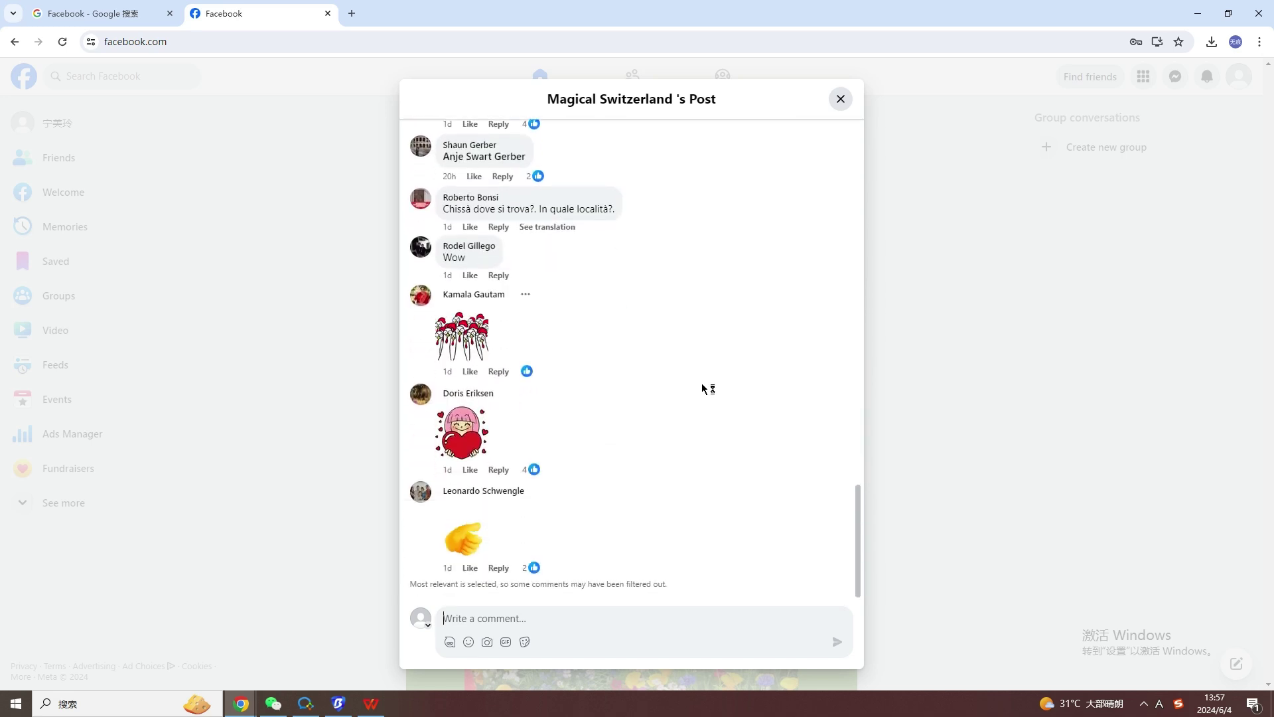
{"action": "left_click", "coordinate": [840, 99]}
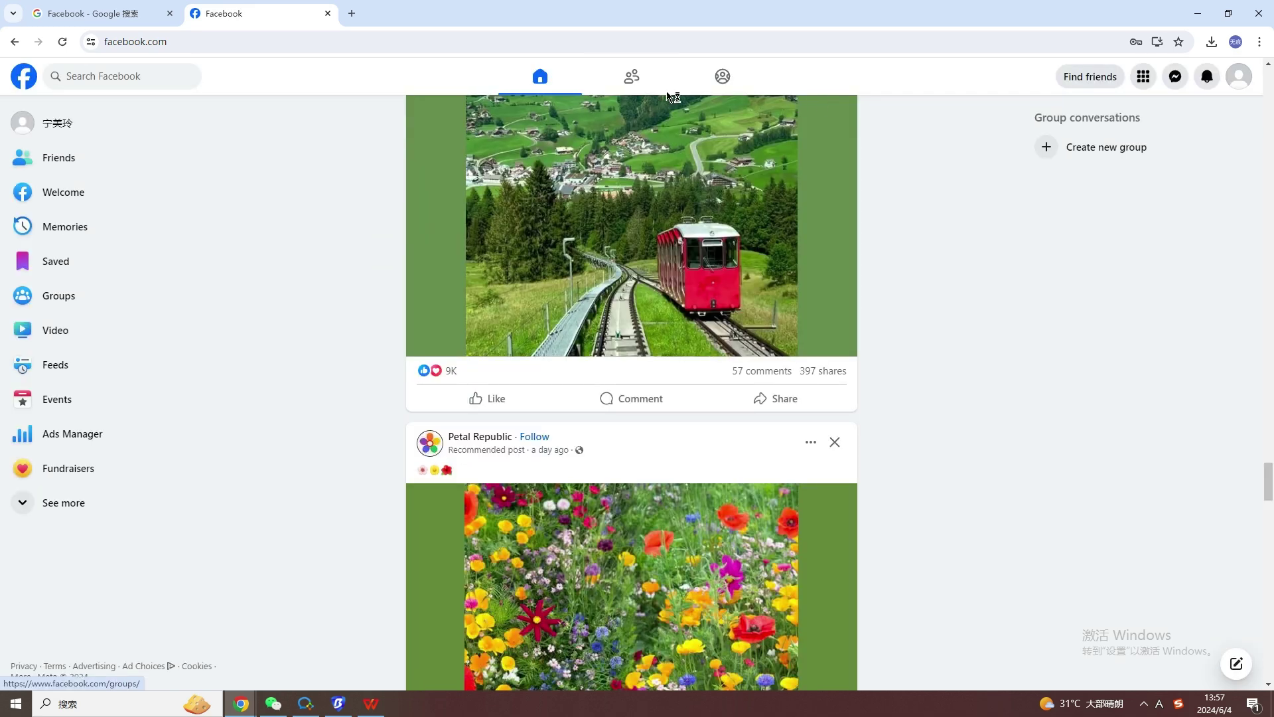
Go through Friends to the Groups feed and page Suggested for you to its last card.
{"action": "left_click", "coordinate": [643, 78]}
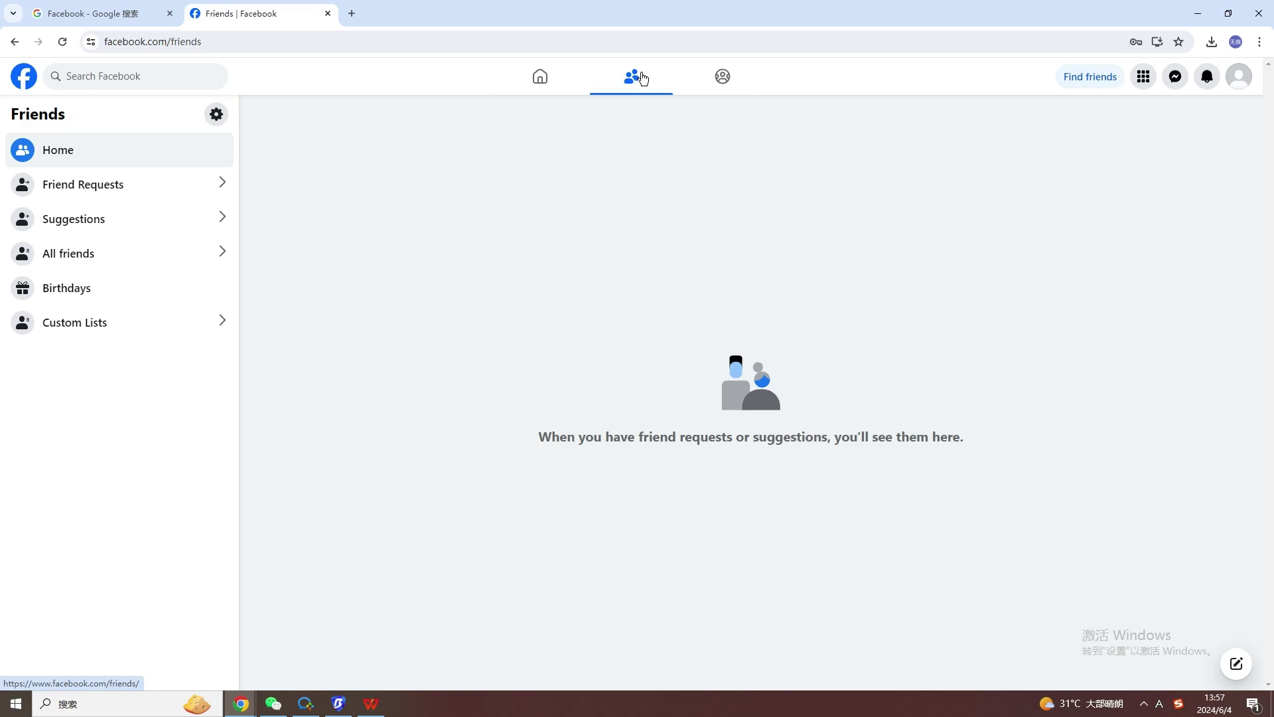
{"action": "left_click", "coordinate": [728, 79]}
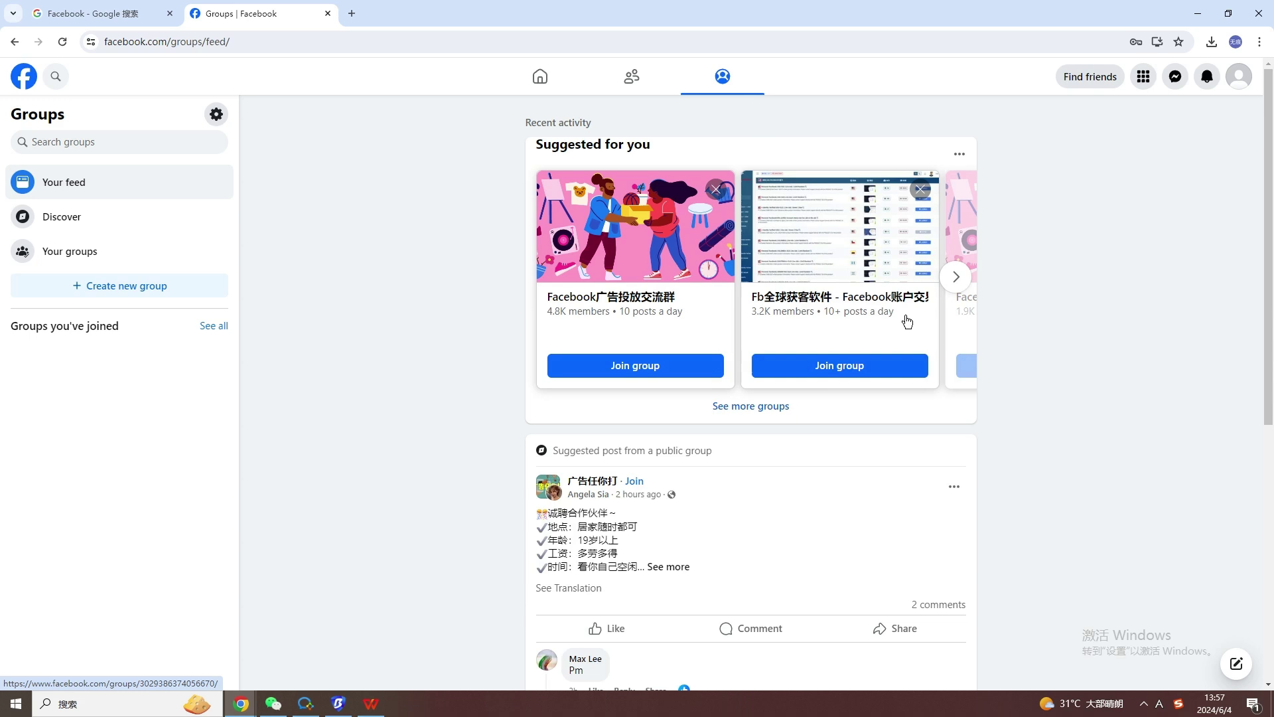
{"action": "left_click", "coordinate": [956, 291]}
{"action": "left_click", "coordinate": [957, 290]}
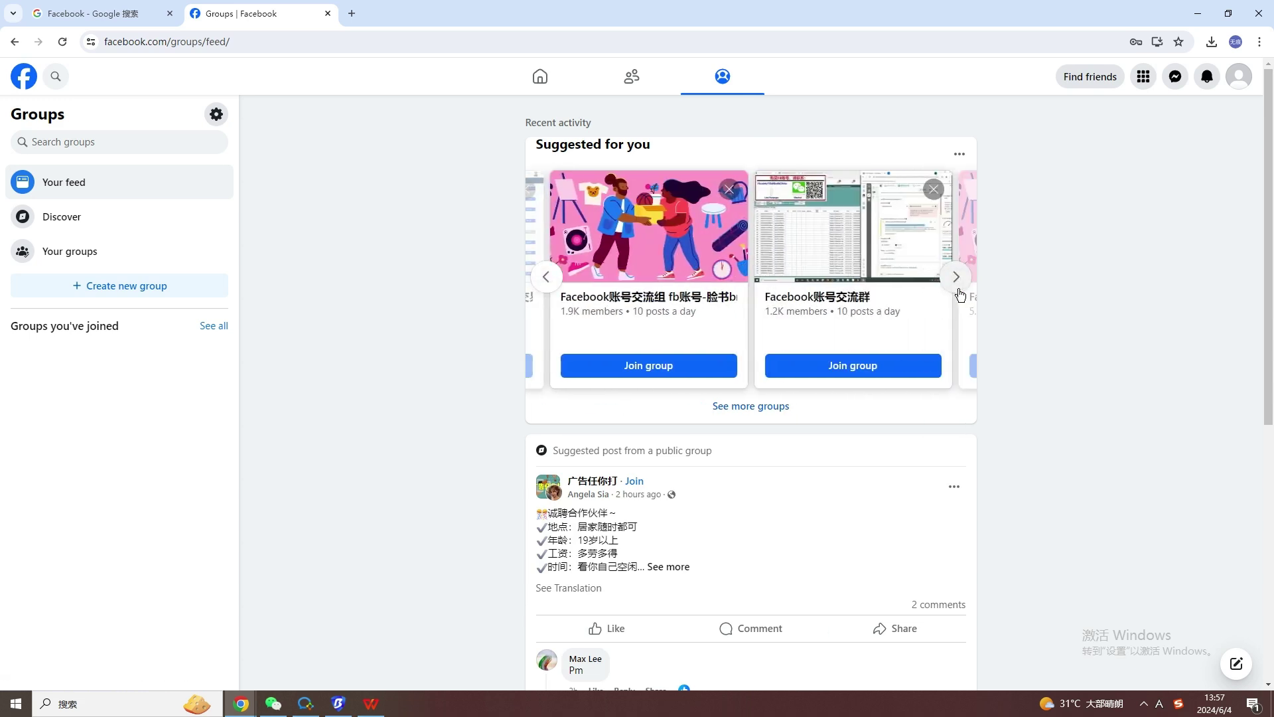
{"action": "left_click", "coordinate": [959, 290]}
{"action": "left_click", "coordinate": [959, 291]}
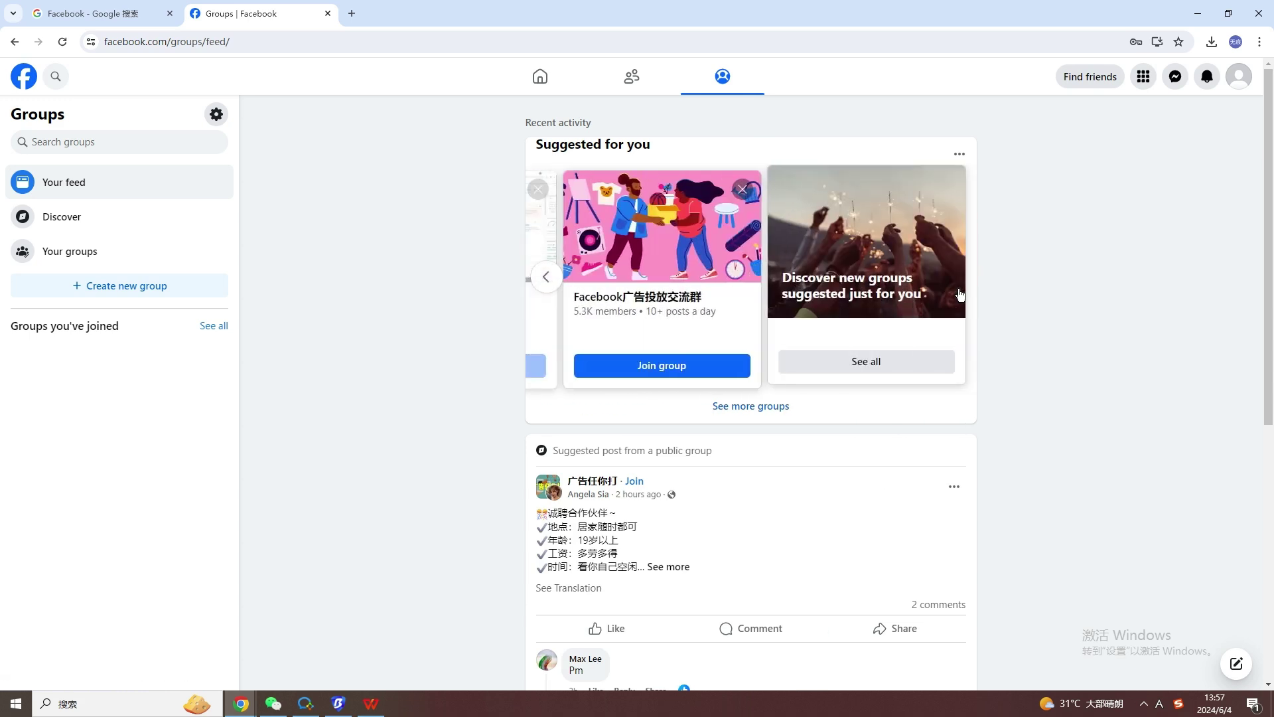
Go back to the Home feed and scroll down to the lakeside-castle Switzerland post.
{"action": "left_click", "coordinate": [540, 77]}
{"action": "scroll", "coordinate": [780, 356], "scroll_direction": "down", "scroll_amount": 5}
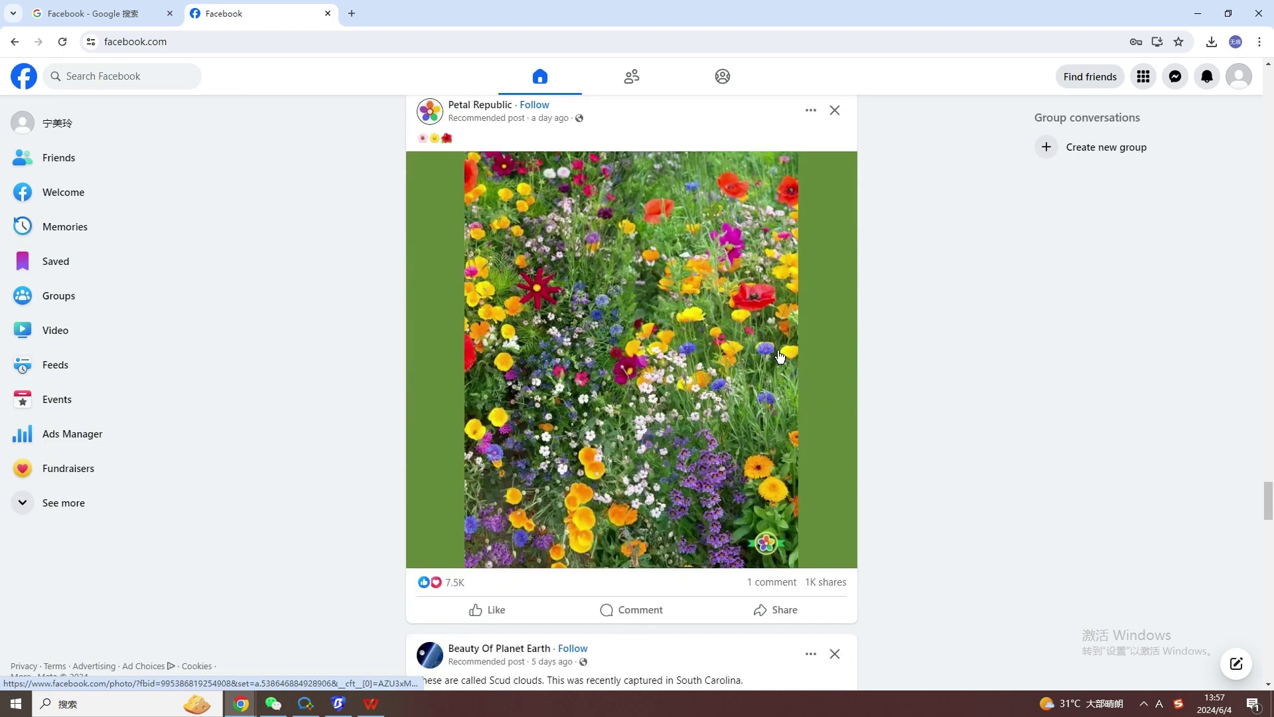
{"action": "scroll", "coordinate": [780, 357], "scroll_direction": "down", "scroll_amount": 10}
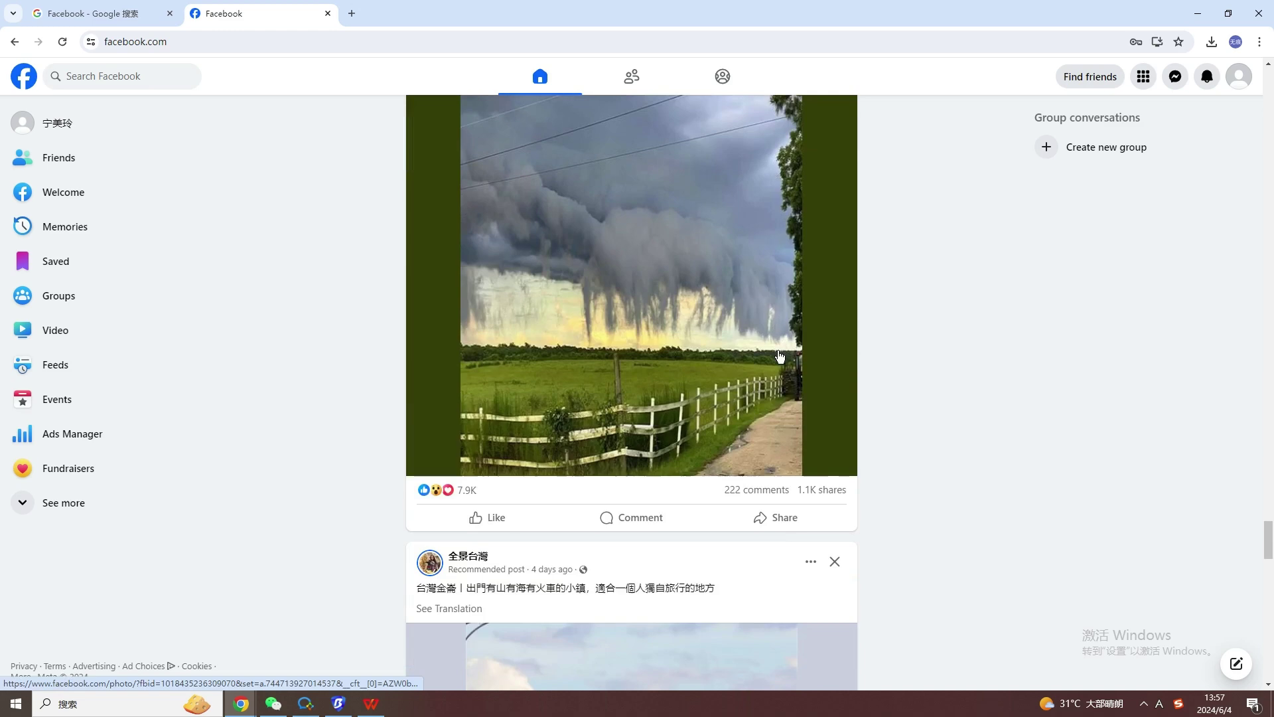
{"action": "scroll", "coordinate": [780, 356], "scroll_direction": "down", "scroll_amount": 5}
{"action": "scroll", "coordinate": [780, 357], "scroll_direction": "down", "scroll_amount": 6}
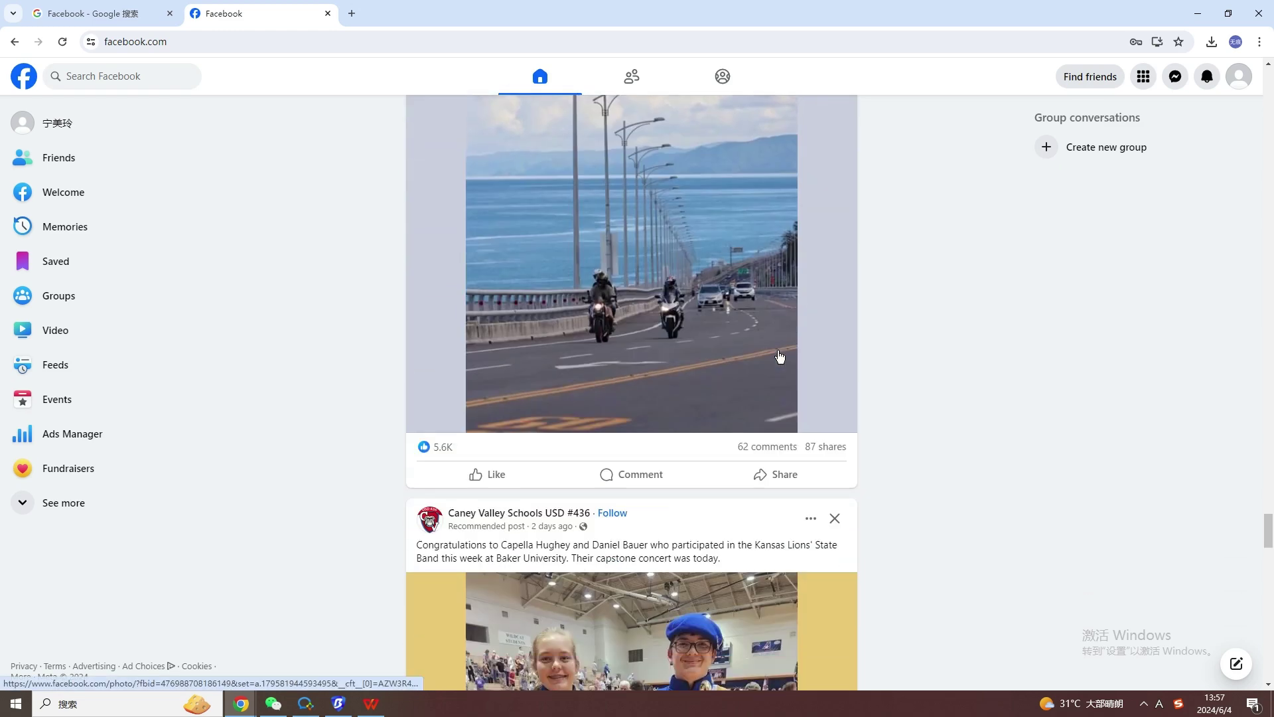
{"action": "scroll", "coordinate": [780, 356], "scroll_direction": "down", "scroll_amount": 5}
{"action": "scroll", "coordinate": [780, 357], "scroll_direction": "down", "scroll_amount": 5}
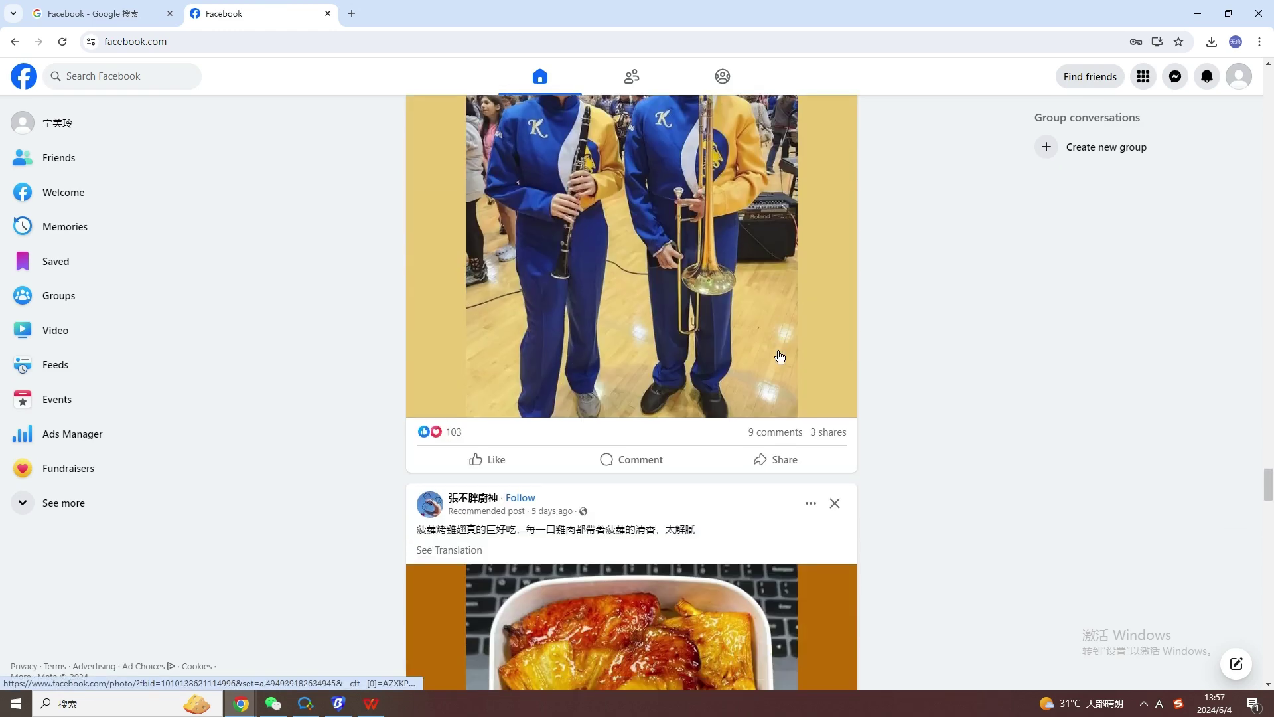
{"action": "scroll", "coordinate": [778, 356], "scroll_direction": "down", "scroll_amount": 6}
{"action": "scroll", "coordinate": [777, 357], "scroll_direction": "down", "scroll_amount": 10}
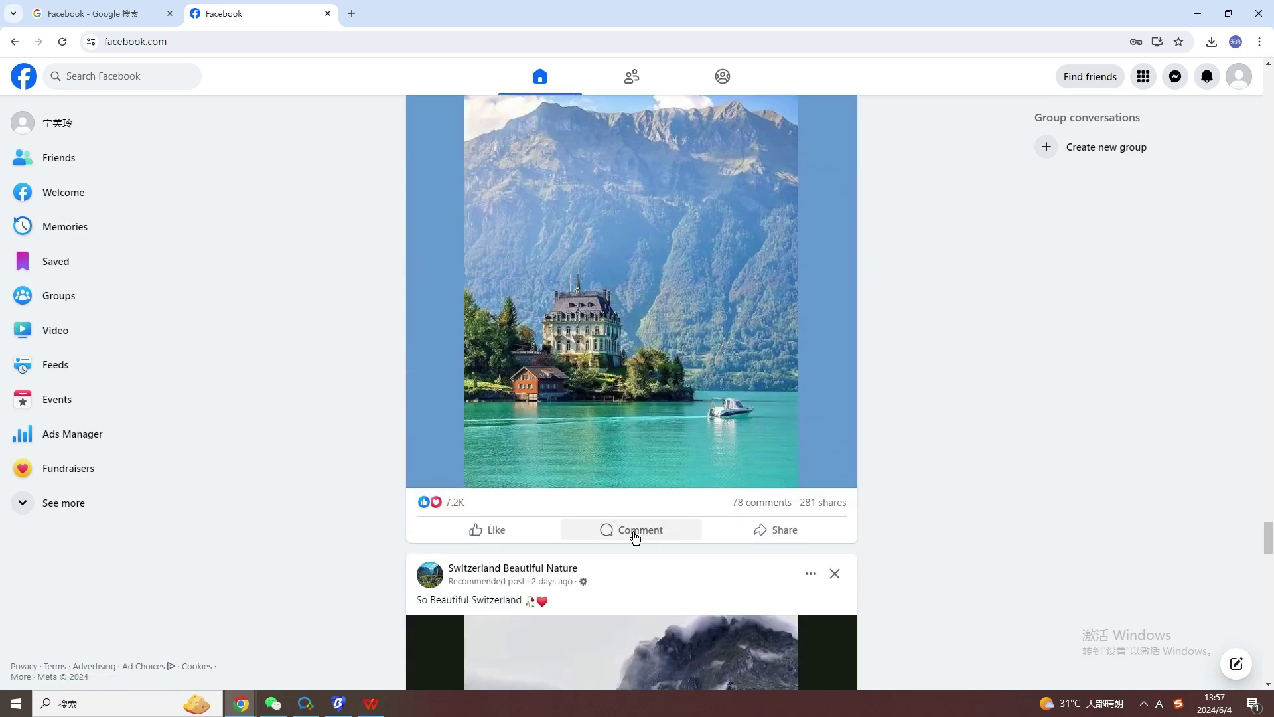
Open the Switzerland lake post and scroll down to its comment box.
{"action": "left_click", "coordinate": [633, 530]}
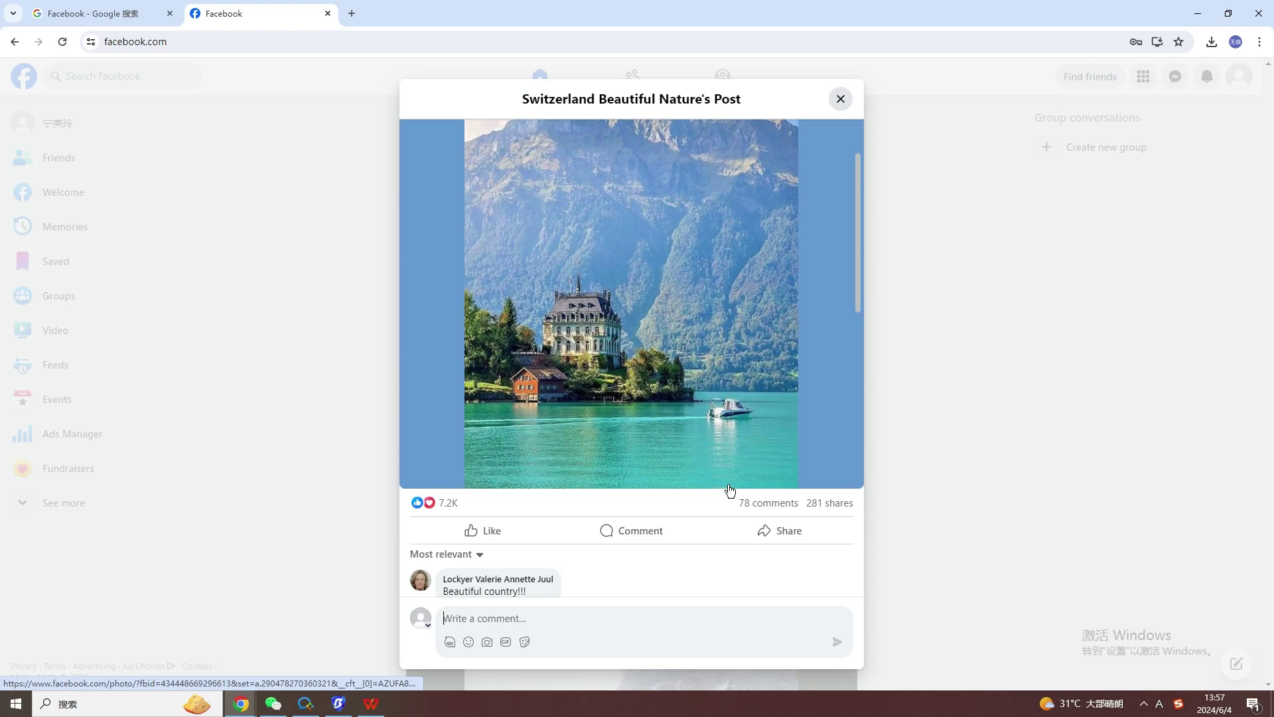
{"action": "scroll", "coordinate": [731, 492], "scroll_direction": "down", "scroll_amount": 10}
{"action": "scroll", "coordinate": [729, 491], "scroll_direction": "down", "scroll_amount": 15}
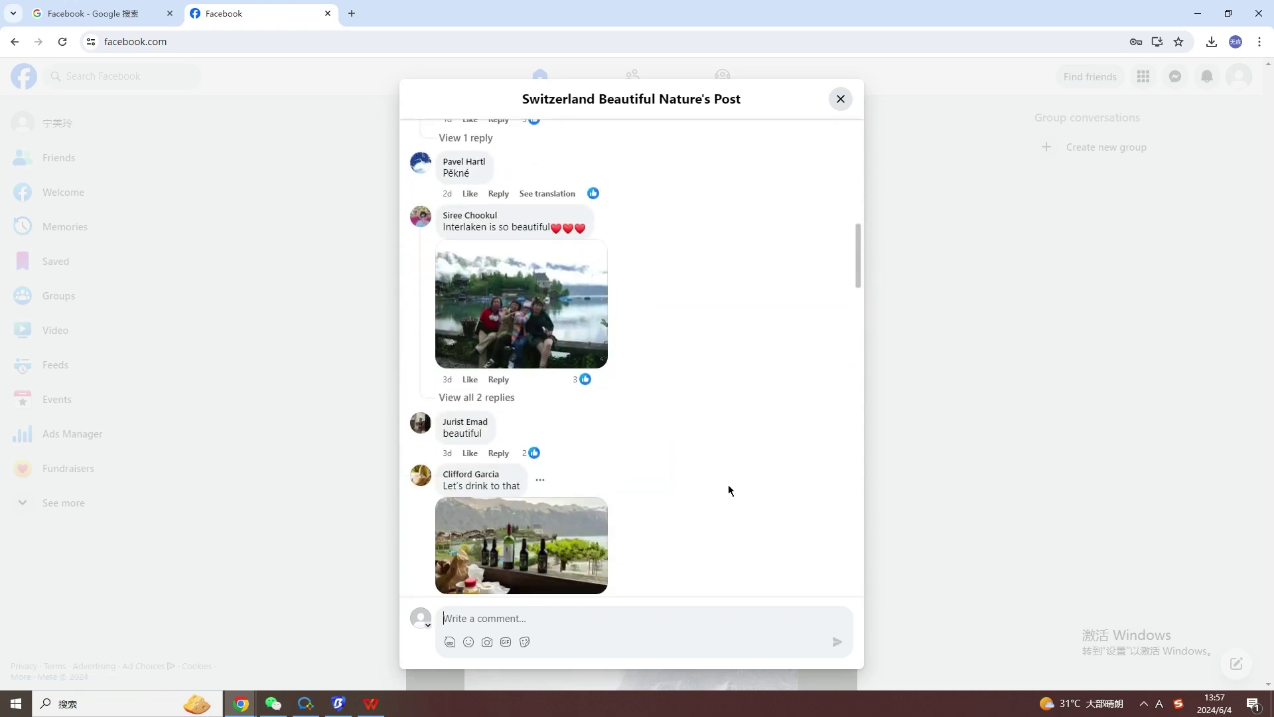
{"action": "scroll", "coordinate": [729, 492], "scroll_direction": "down", "scroll_amount": 4}
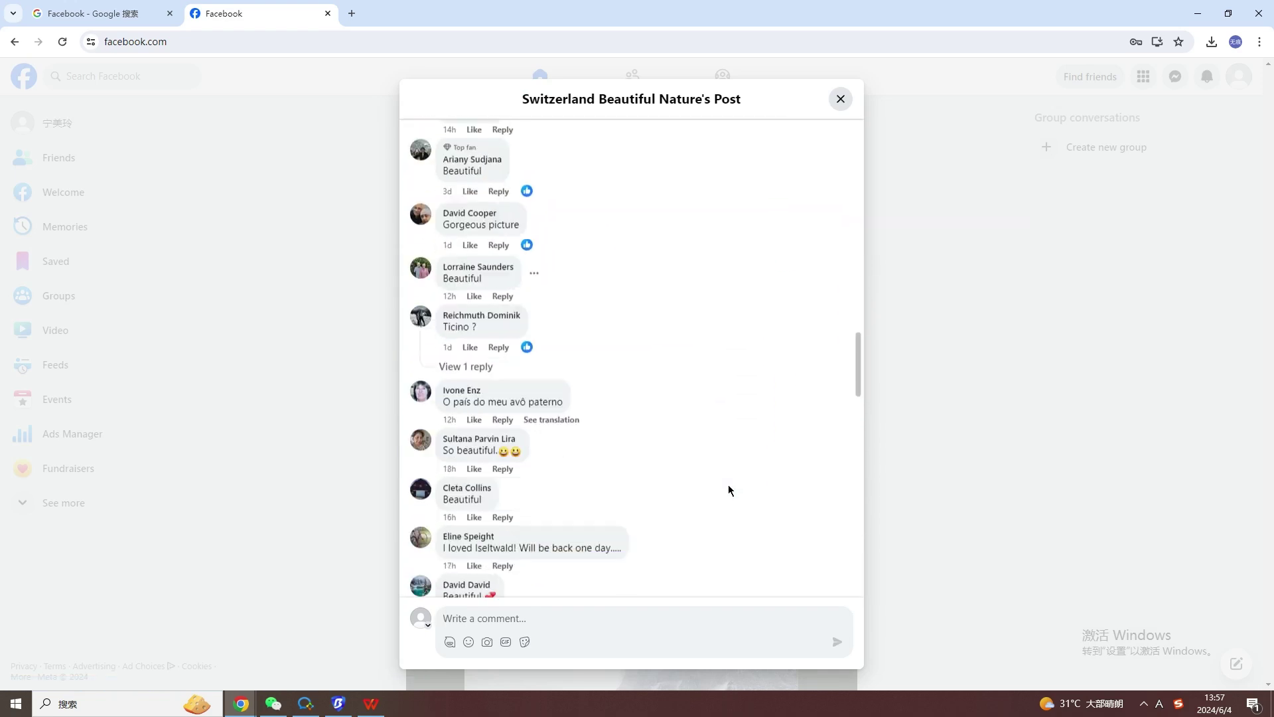
{"action": "scroll", "coordinate": [729, 491], "scroll_direction": "down", "scroll_amount": 9}
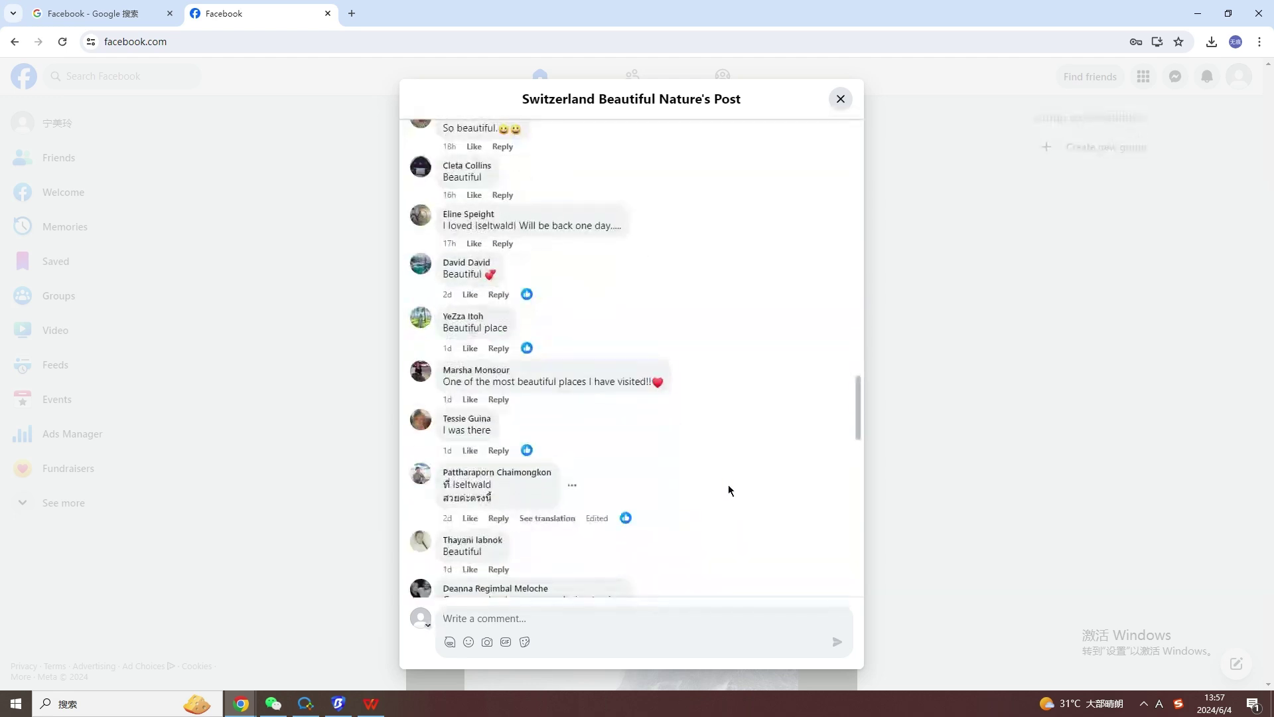
{"action": "scroll", "coordinate": [729, 491], "scroll_direction": "down", "scroll_amount": 8}
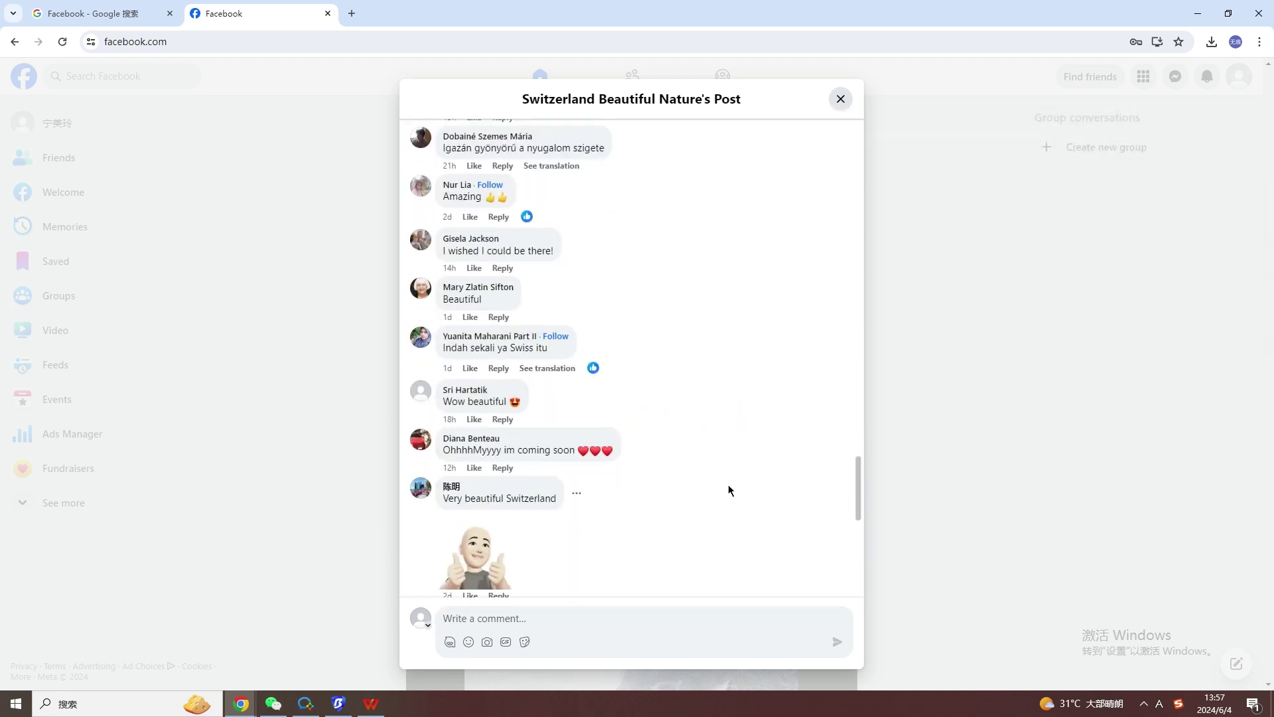
{"action": "scroll", "coordinate": [729, 492], "scroll_direction": "down", "scroll_amount": 5}
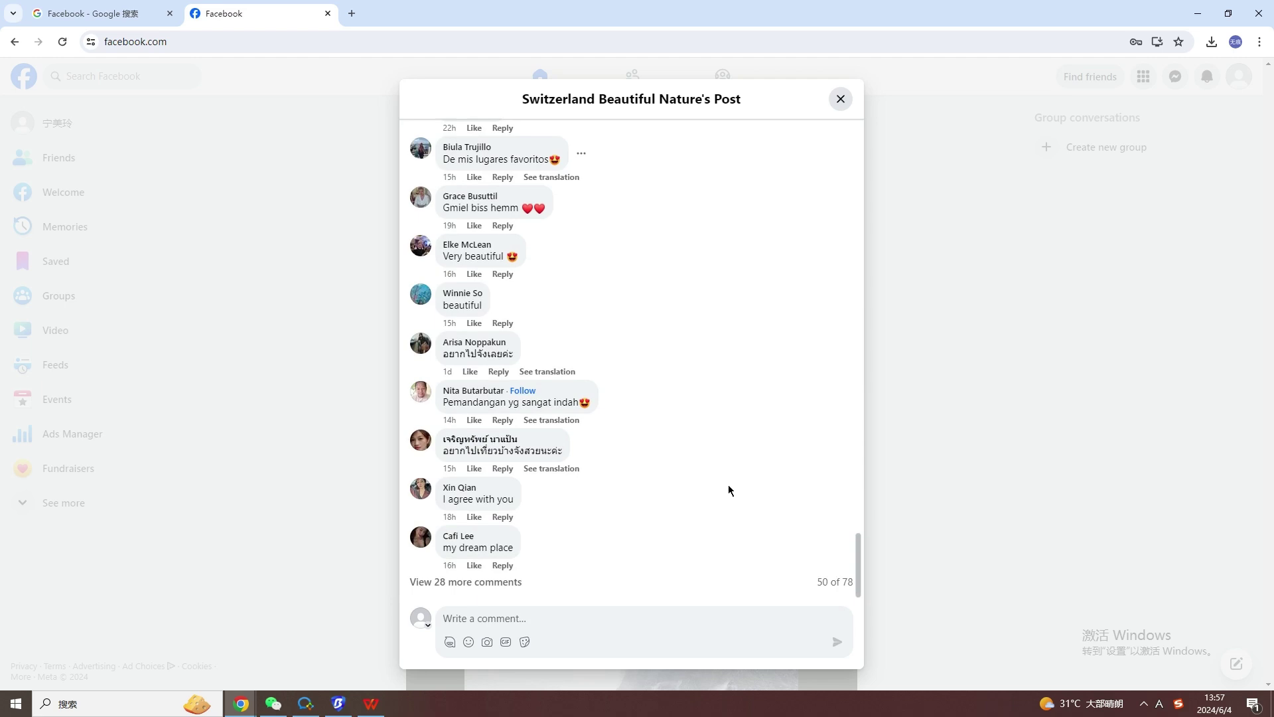
Post a 😀 emoji comment on the lake post.
{"action": "left_click", "coordinate": [469, 643]}
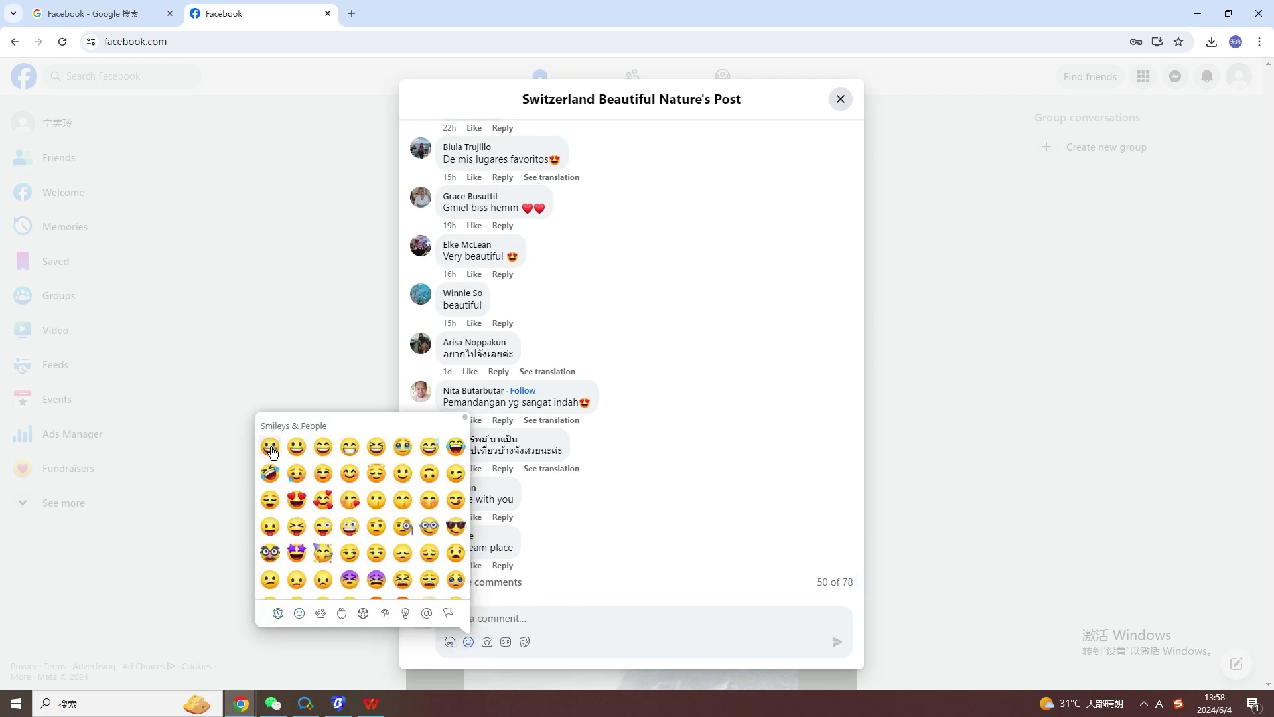
{"action": "left_click", "coordinate": [499, 619]}
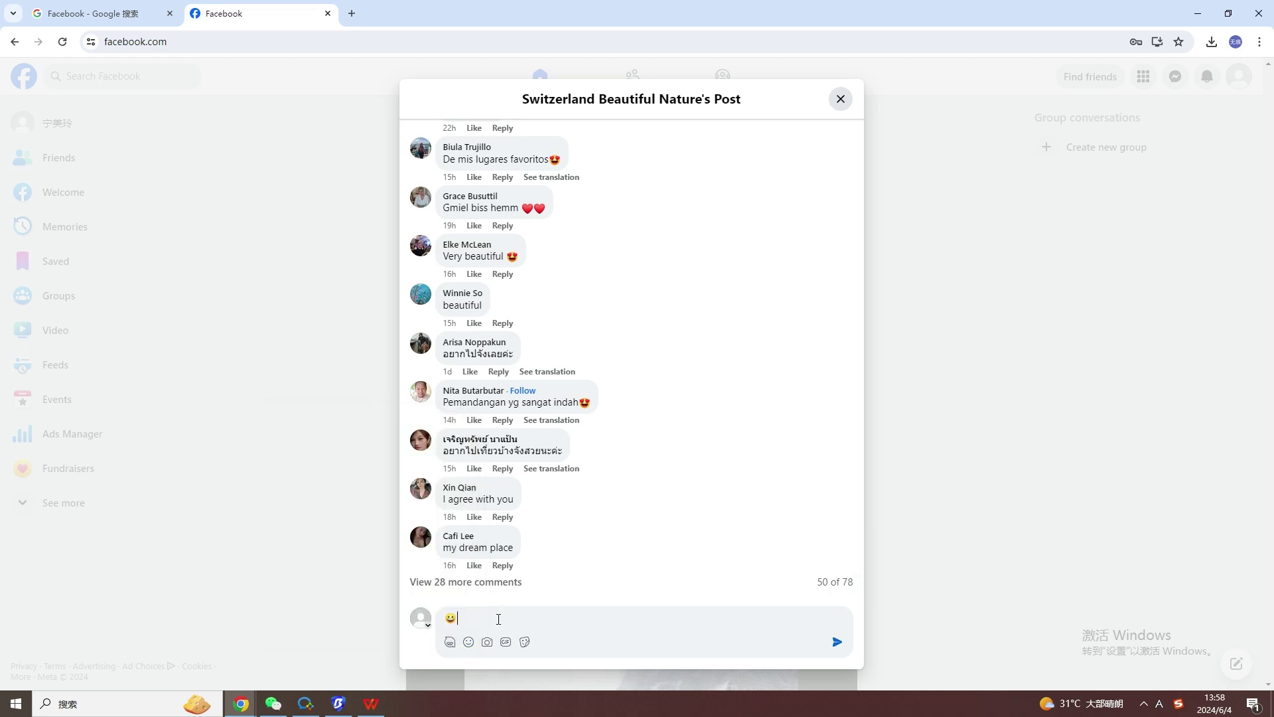
{"action": "left_click", "coordinate": [838, 644]}
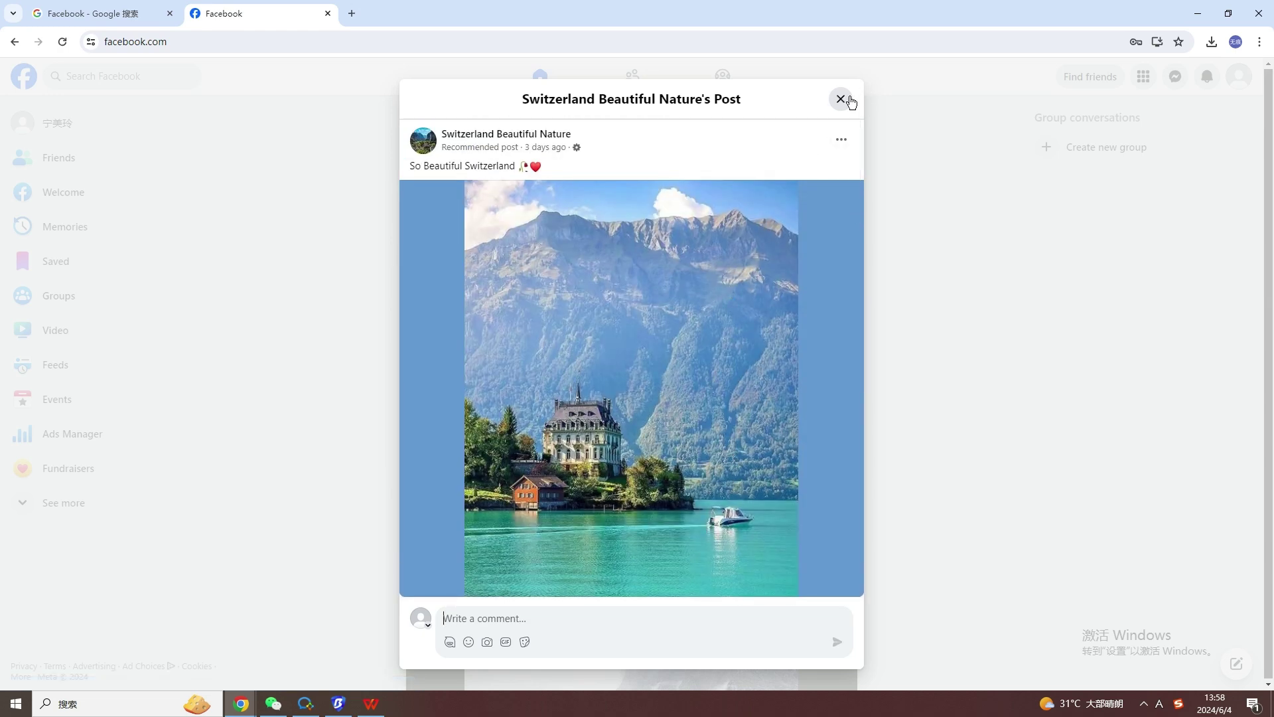
Close the lake post and scroll further down the Switzerland nature feed.
{"action": "left_click", "coordinate": [847, 101]}
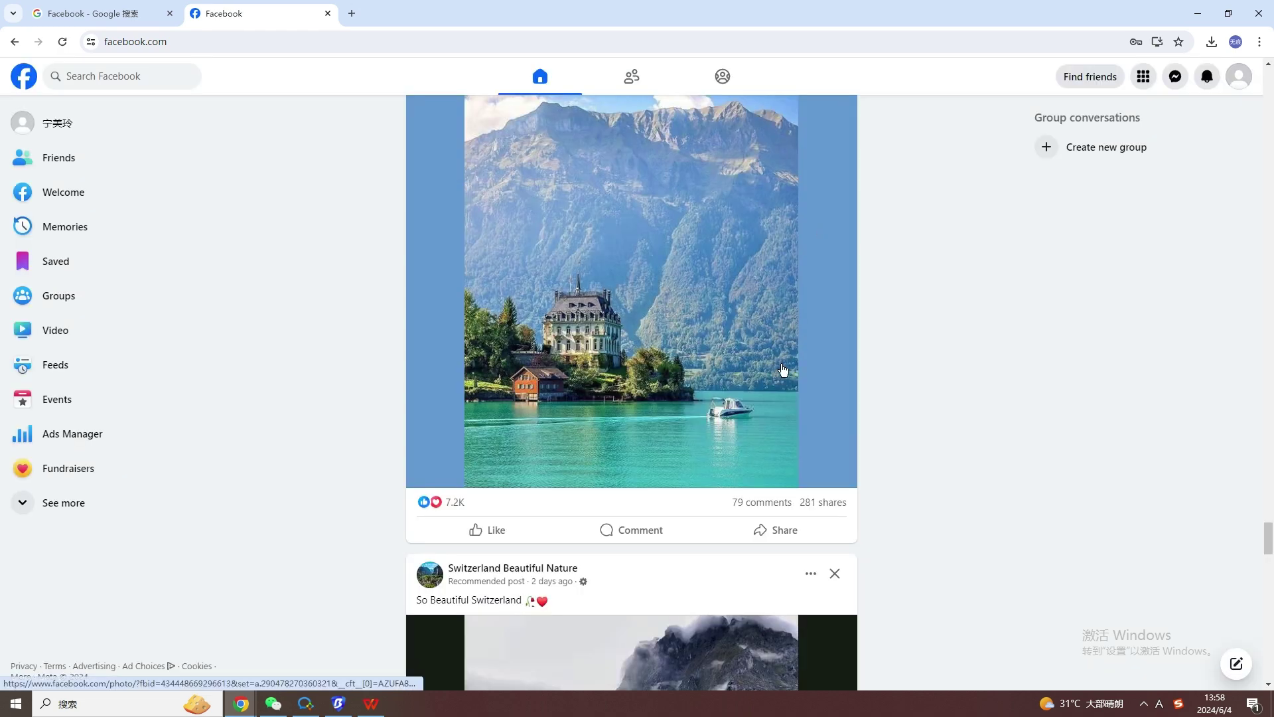
{"action": "scroll", "coordinate": [783, 370], "scroll_direction": "down", "scroll_amount": 5}
{"action": "scroll", "coordinate": [785, 369], "scroll_direction": "down", "scroll_amount": 4}
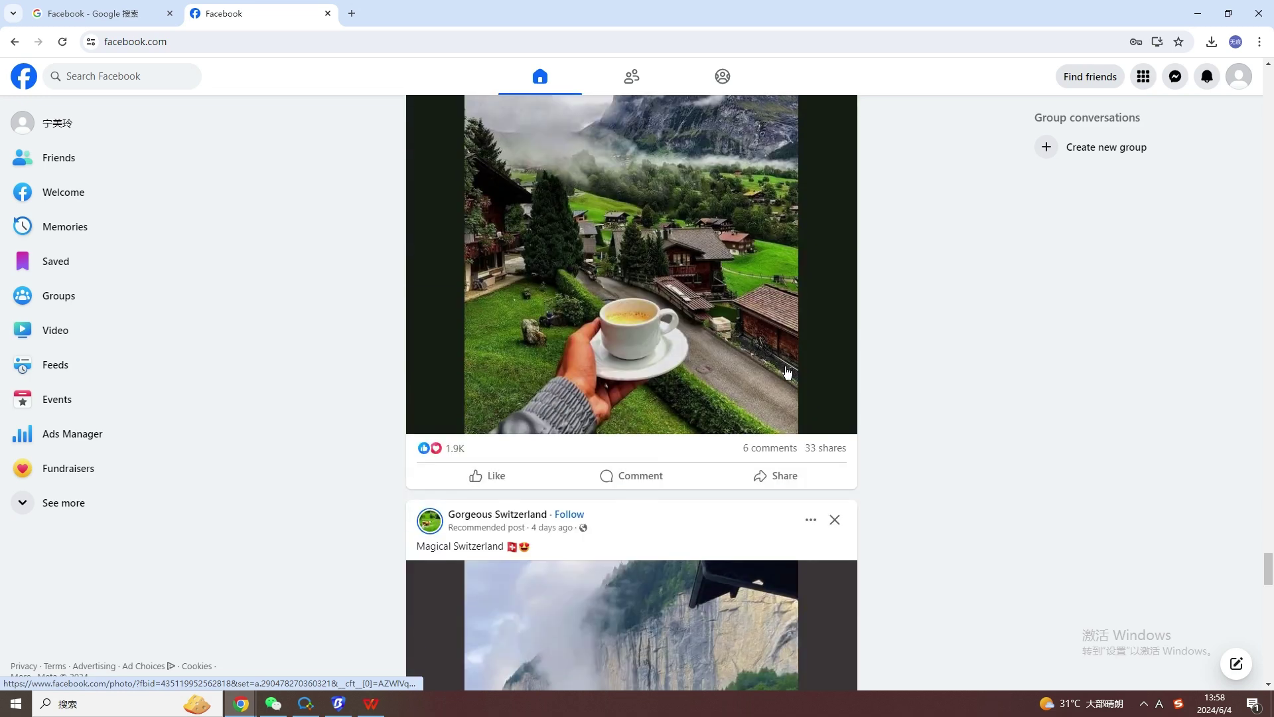
{"action": "scroll", "coordinate": [786, 372], "scroll_direction": "down", "scroll_amount": 5}
{"action": "scroll", "coordinate": [785, 371], "scroll_direction": "down", "scroll_amount": 10}
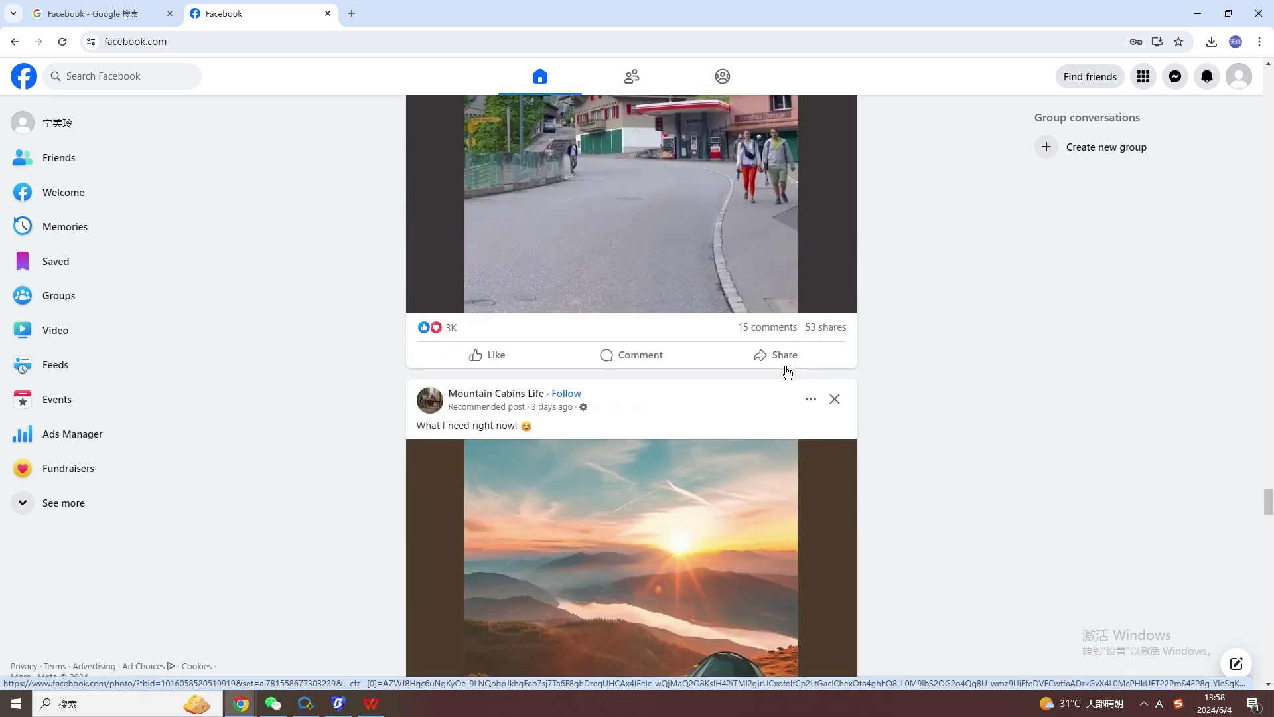
{"action": "scroll", "coordinate": [787, 372], "scroll_direction": "down", "scroll_amount": 10}
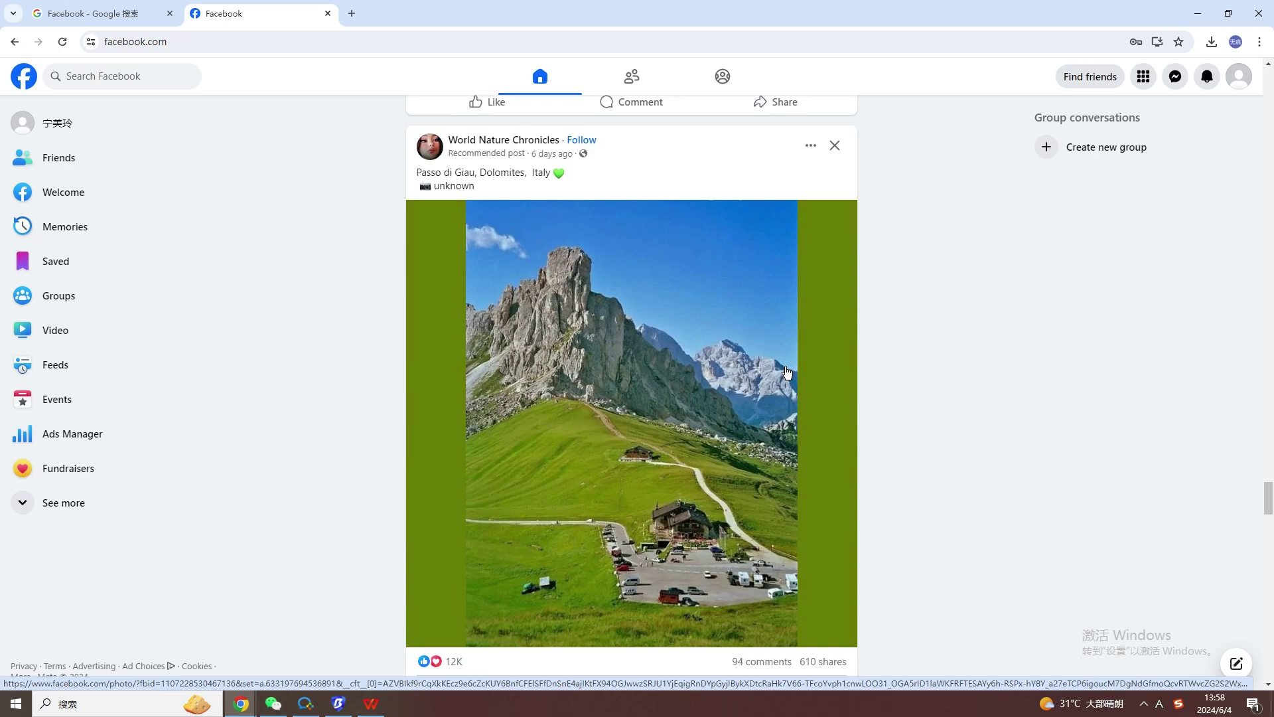
{"action": "scroll", "coordinate": [787, 372], "scroll_direction": "down", "scroll_amount": 12}
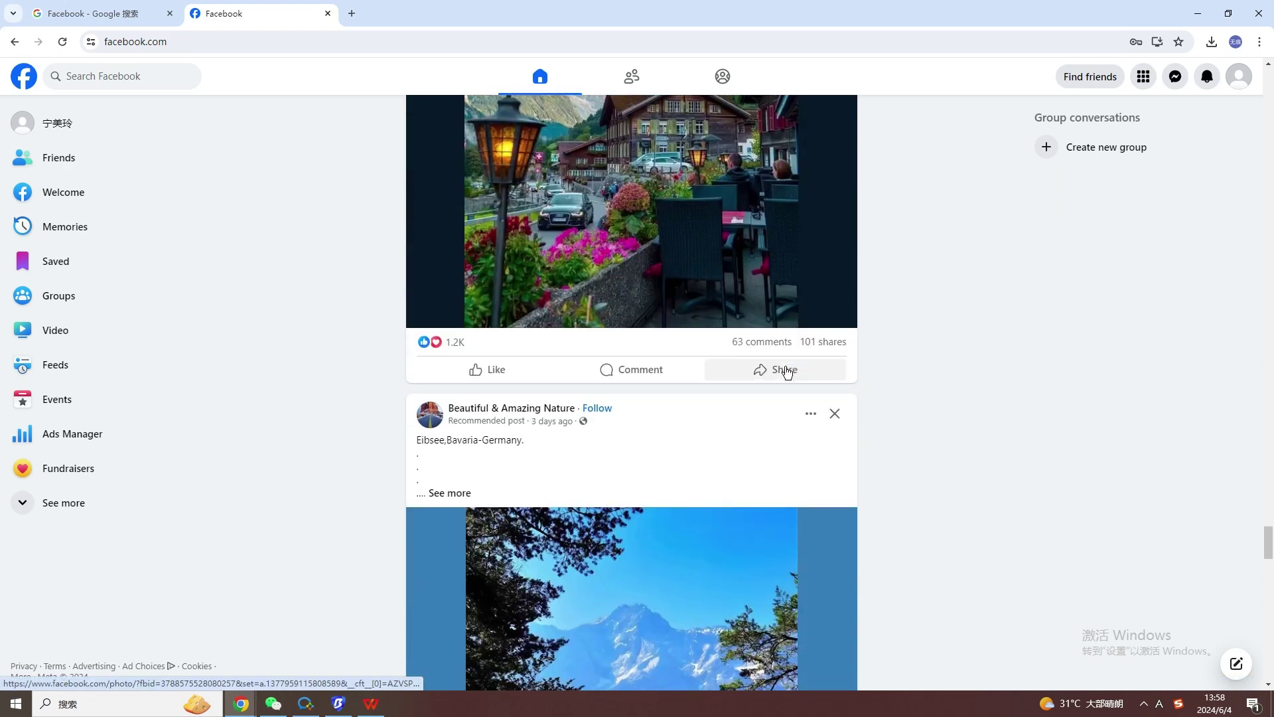
{"action": "scroll", "coordinate": [788, 371], "scroll_direction": "down", "scroll_amount": 12}
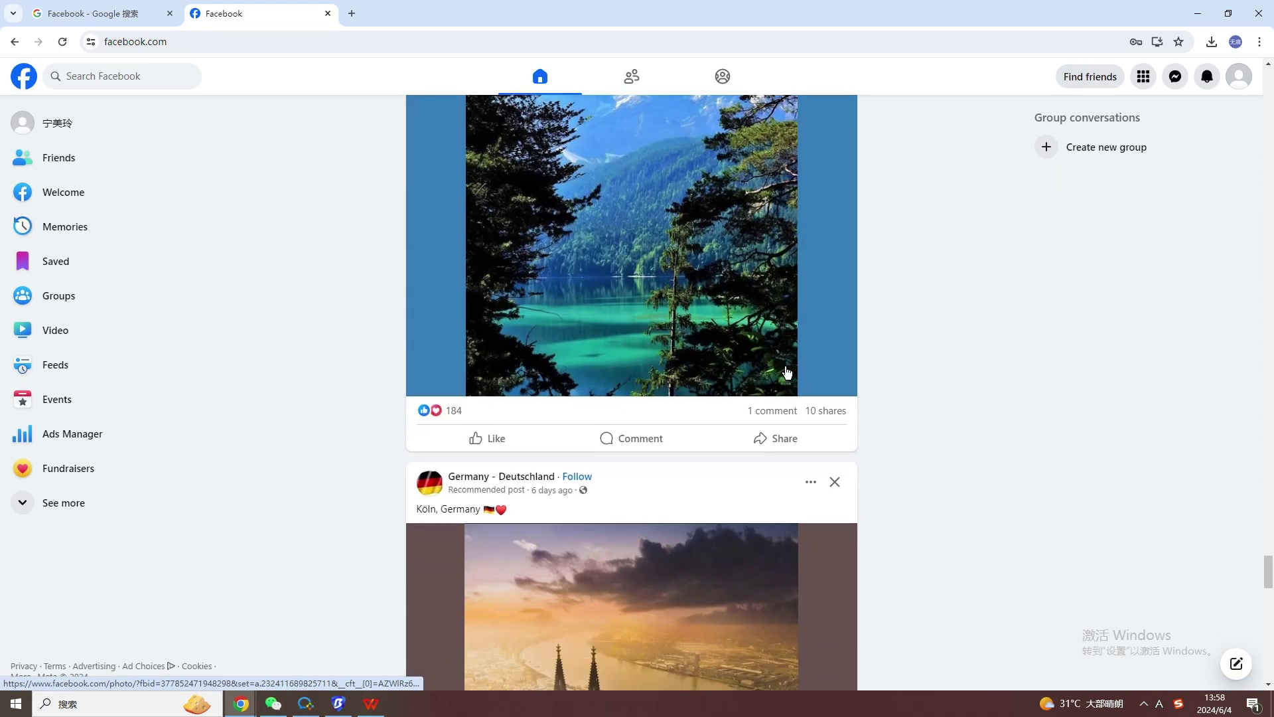
{"action": "scroll", "coordinate": [787, 372], "scroll_direction": "down", "scroll_amount": 10}
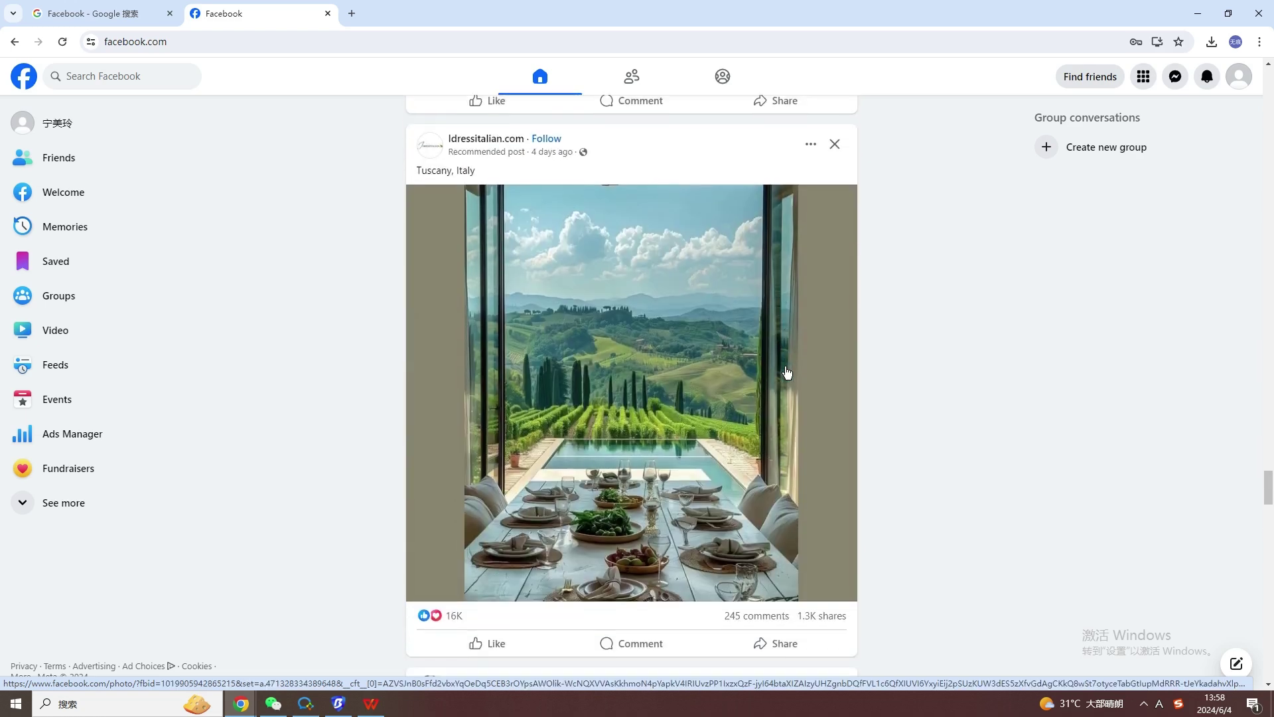
{"action": "scroll", "coordinate": [786, 372], "scroll_direction": "down", "scroll_amount": 10}
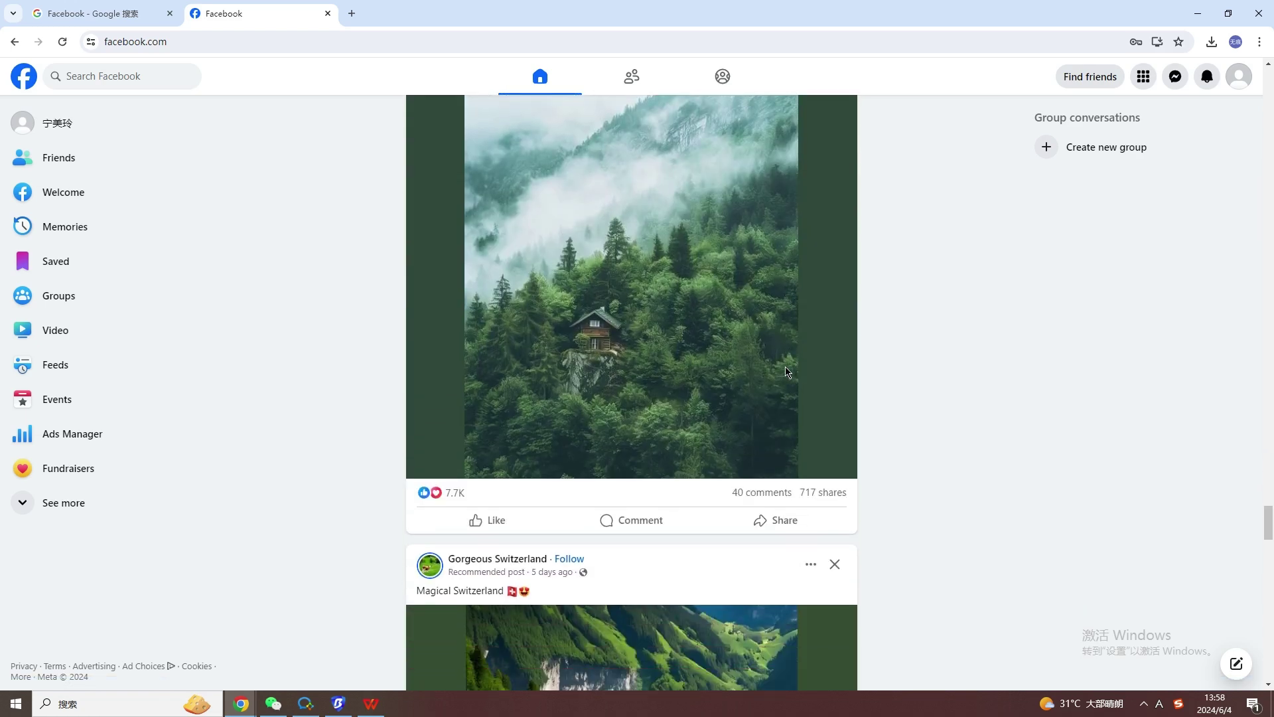
Switch to the Google search results tab, then to the third Facebook tab.
{"action": "scroll", "coordinate": [787, 372], "scroll_direction": "down", "scroll_amount": 3}
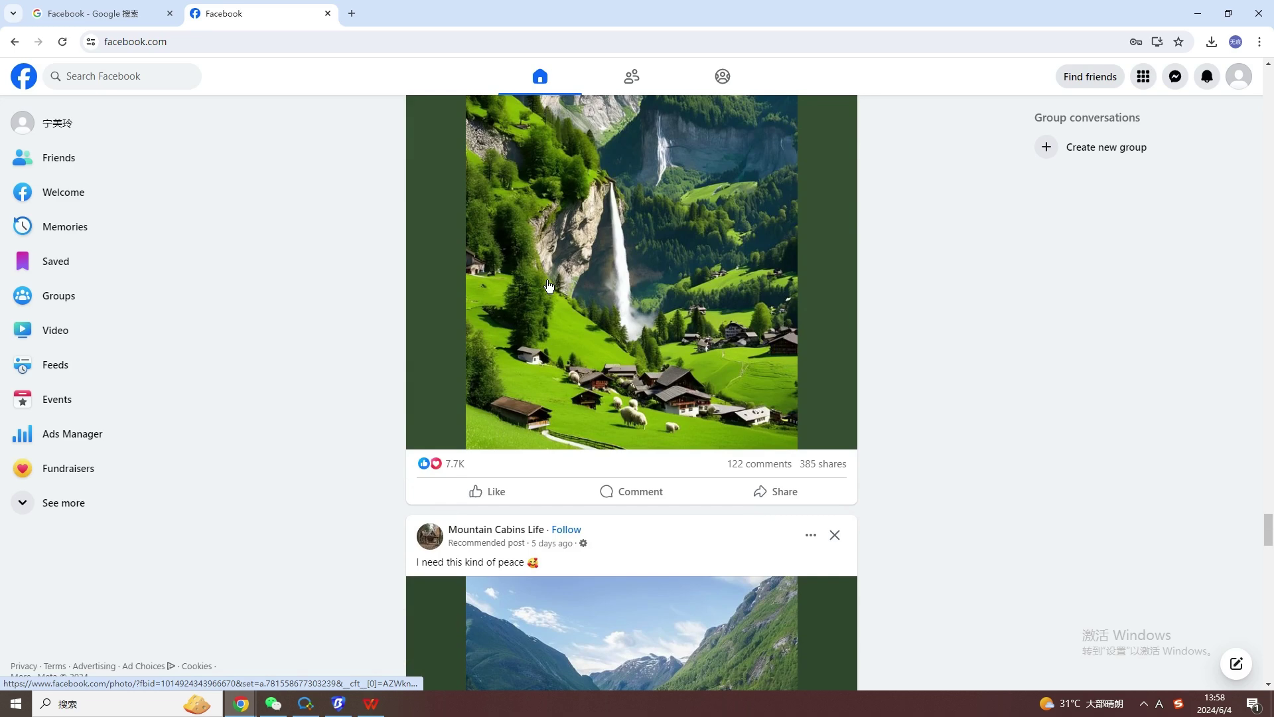
{"action": "left_click", "coordinate": [94, 5]}
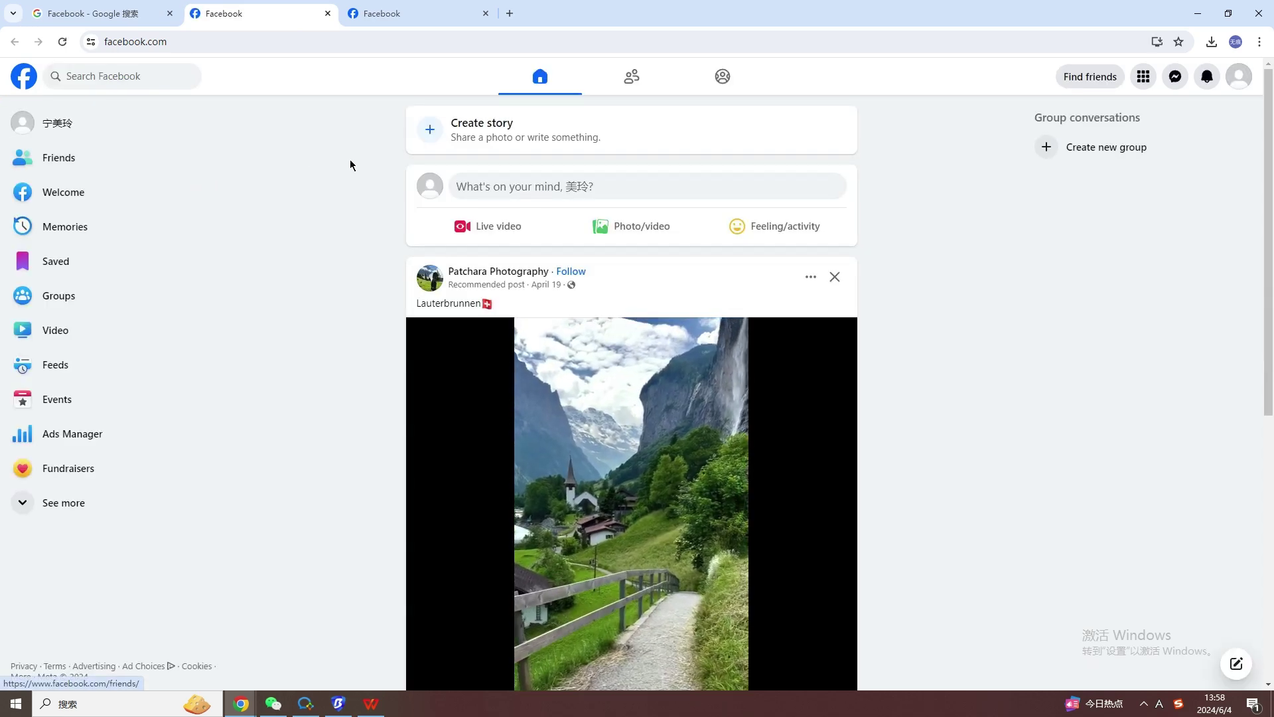
{"action": "left_click", "coordinate": [428, 8]}
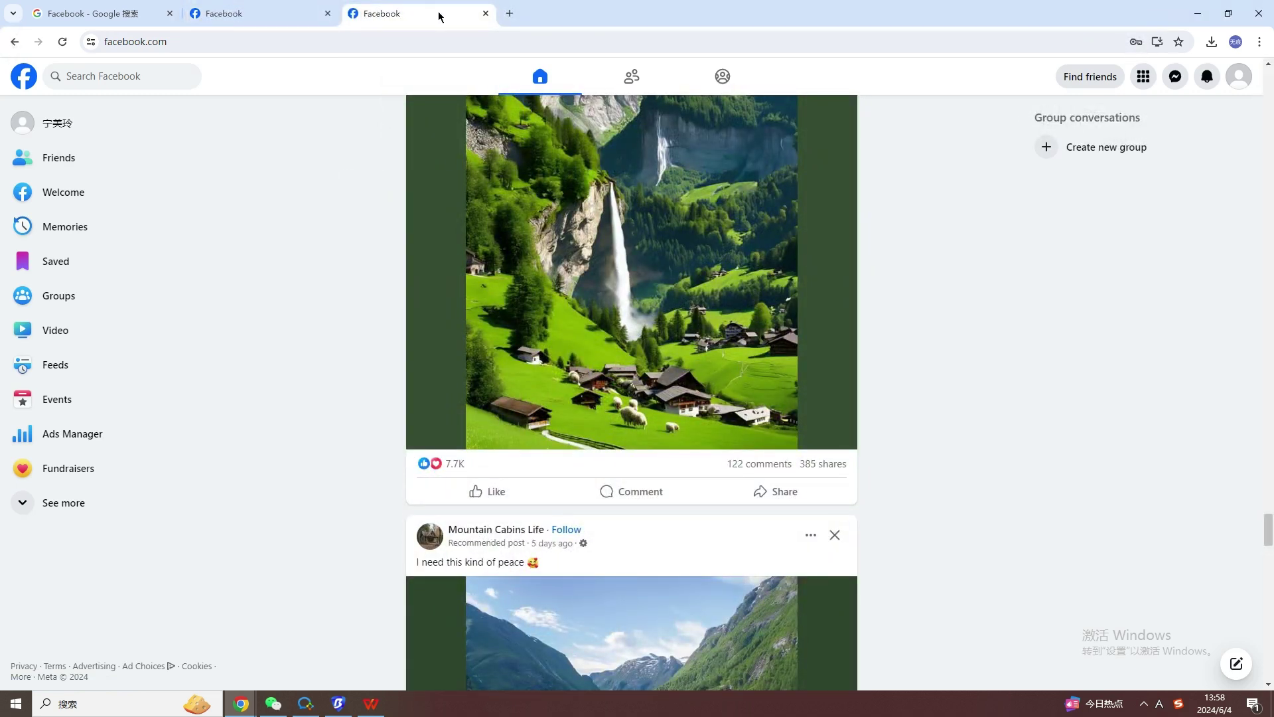
Start a search for 'FACE' in a new tab and drop the suggested completion.
{"action": "left_click", "coordinate": [513, 16]}
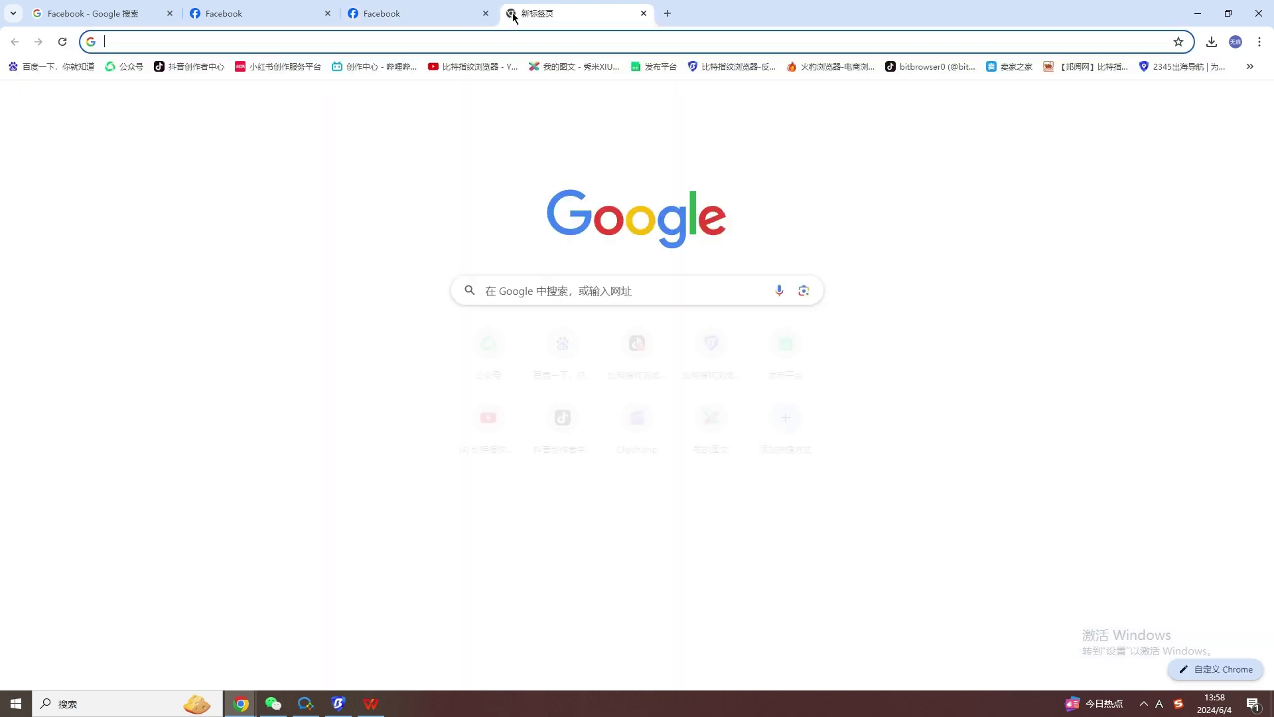
{"action": "left_click", "coordinate": [544, 294]}
{"action": "type", "text": "FACE"}
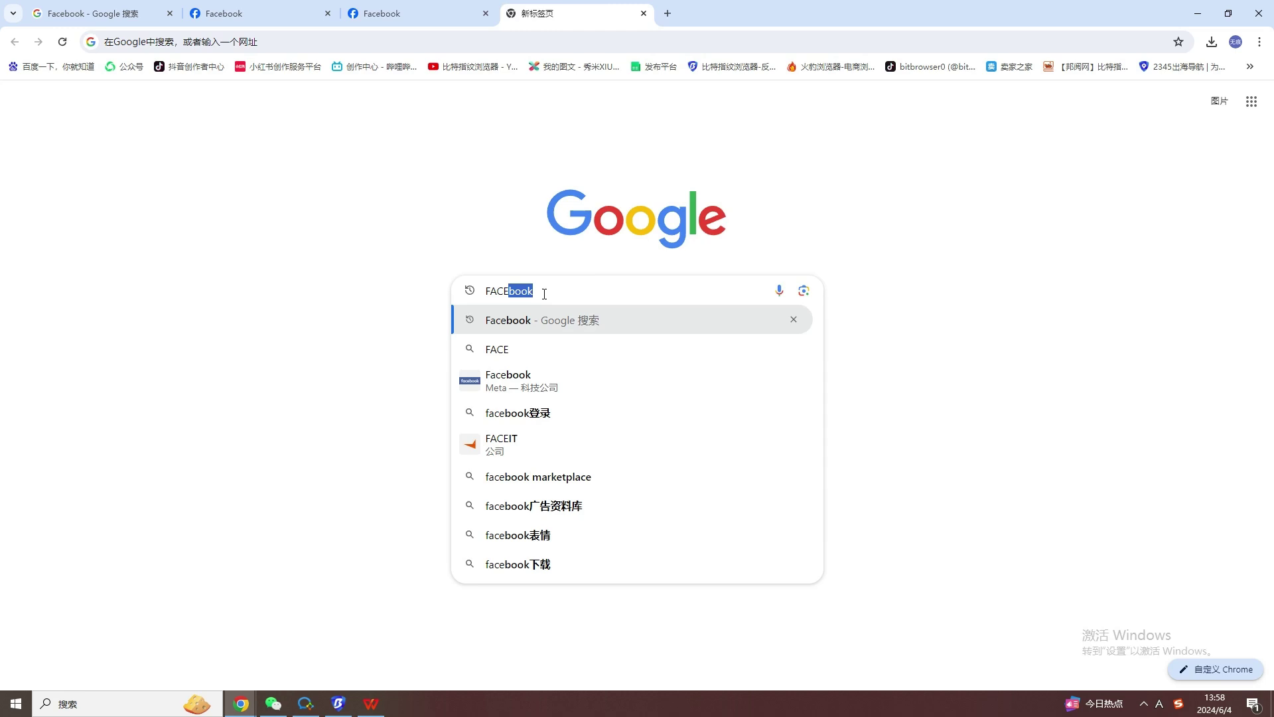
{"action": "key", "text": "BackSpace"}
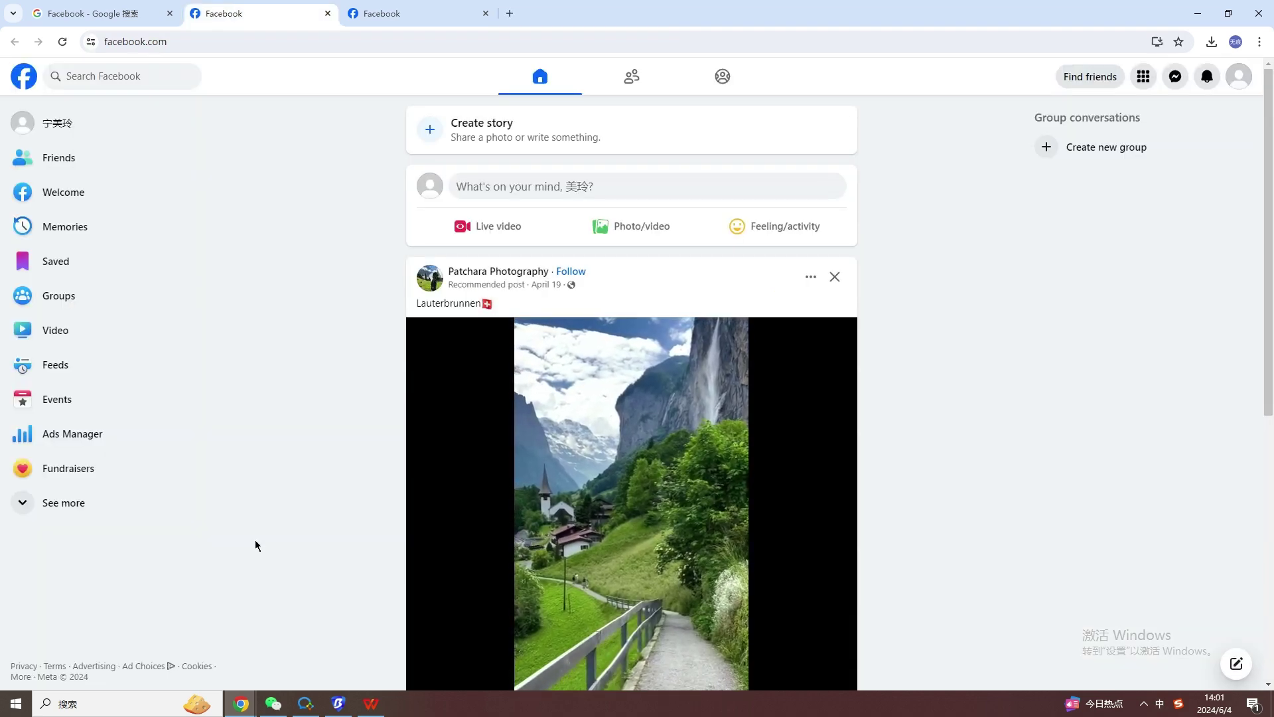
Open the BitBrowser home page and scroll down to its ecology section.
{"action": "left_click", "coordinate": [79, 136]}
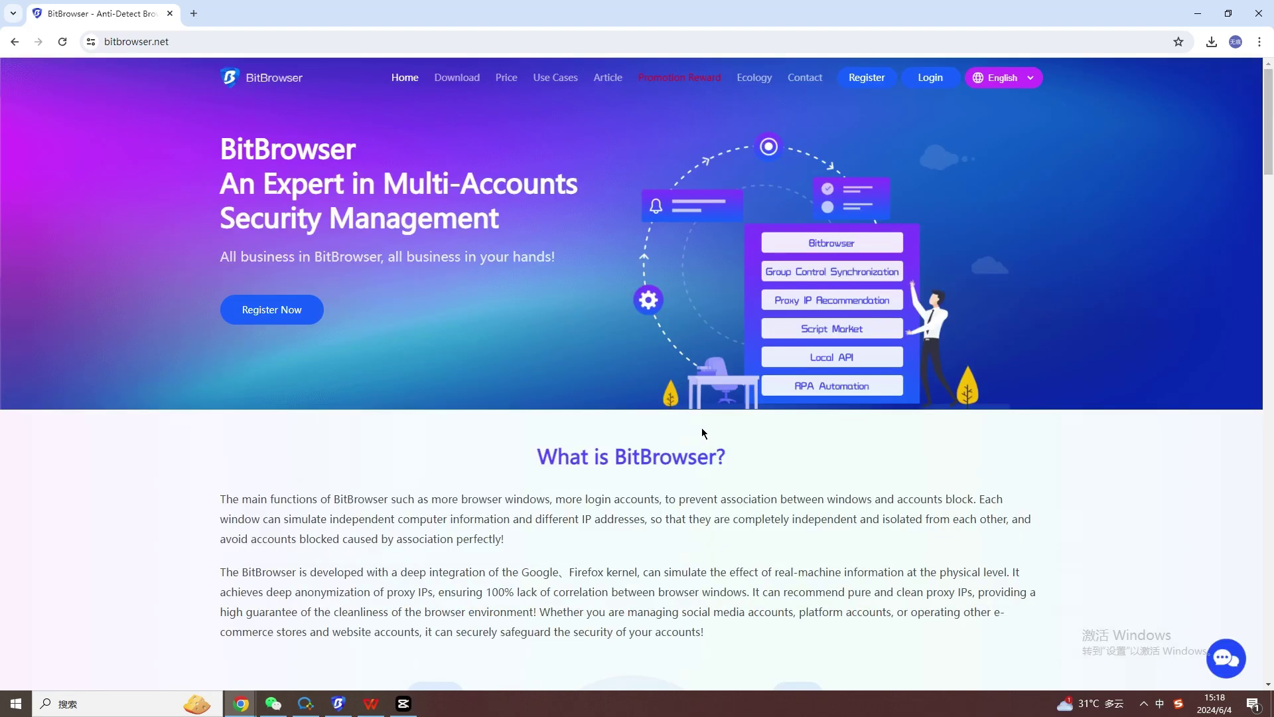
{"action": "scroll", "coordinate": [702, 431], "scroll_direction": "down", "scroll_amount": 5}
{"action": "scroll", "coordinate": [702, 433], "scroll_direction": "down", "scroll_amount": 6}
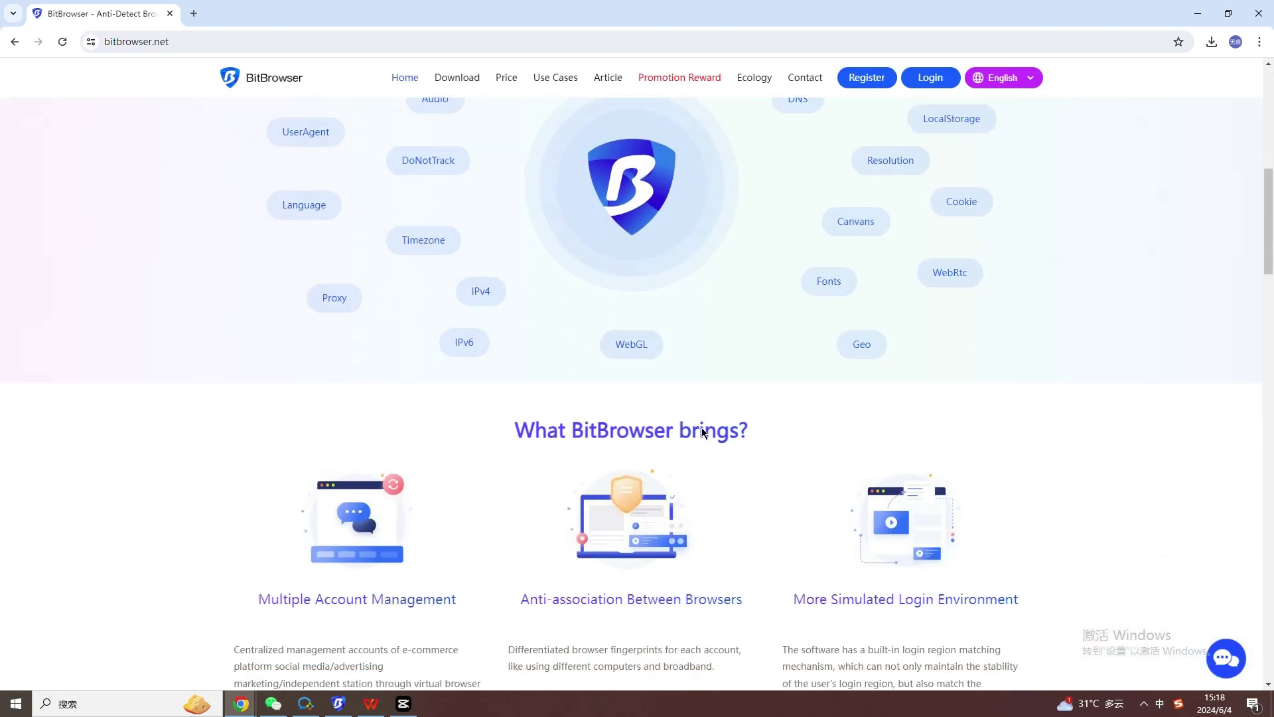
{"action": "scroll", "coordinate": [702, 432], "scroll_direction": "down", "scroll_amount": 7}
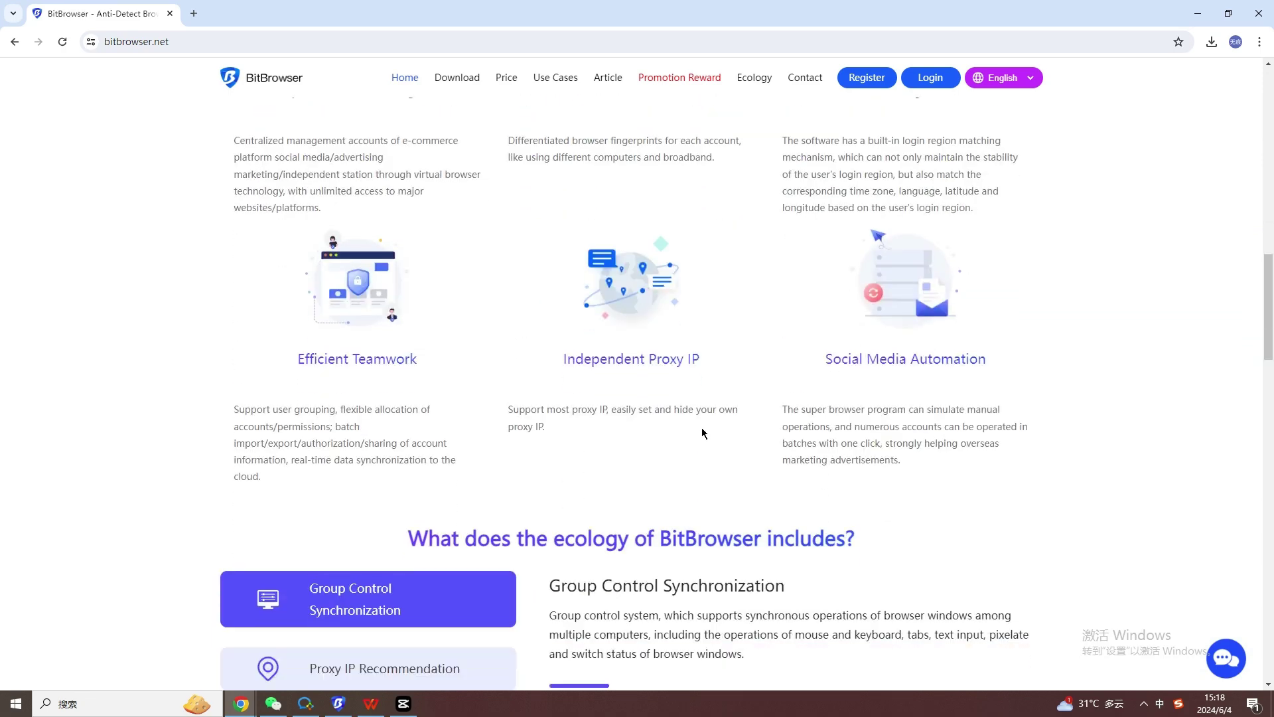
{"action": "scroll", "coordinate": [702, 432], "scroll_direction": "down", "scroll_amount": 1}
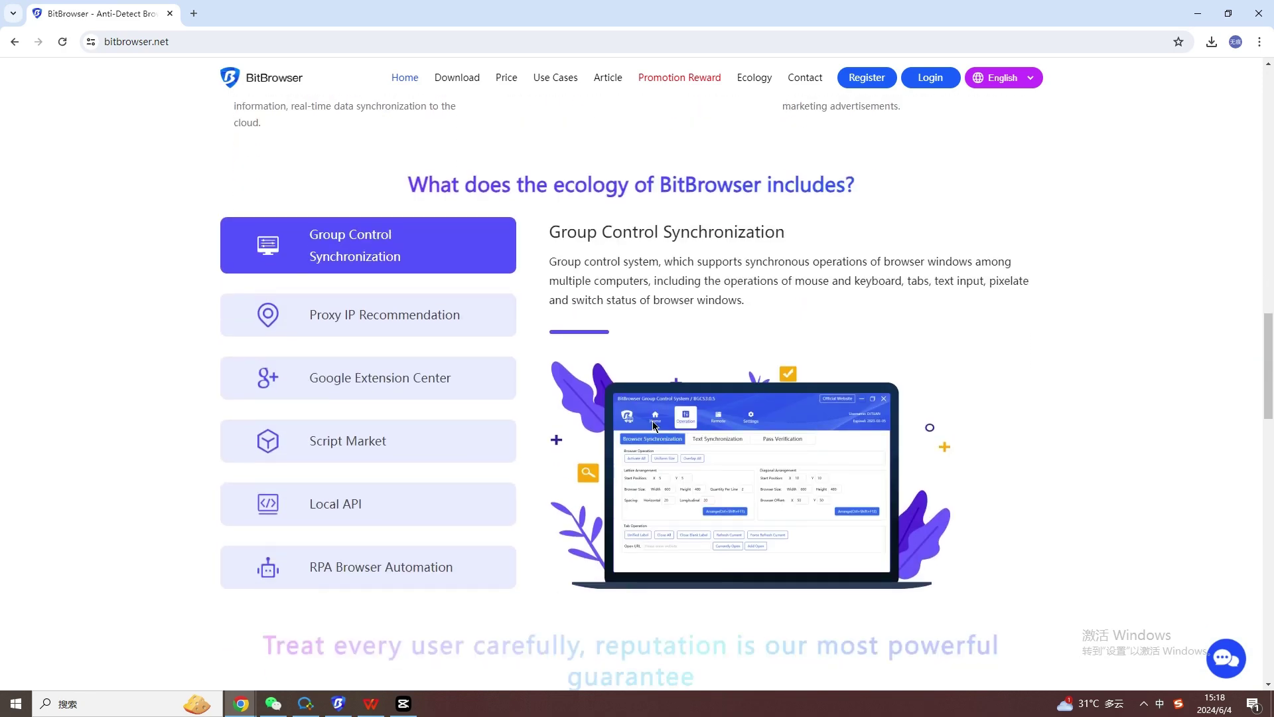
View the Proxy IP Recommendation, Google Extension Center, Script Market, Local API and RPA Browser Automation descriptions.
{"action": "left_click", "coordinate": [452, 324]}
{"action": "left_click", "coordinate": [432, 377]}
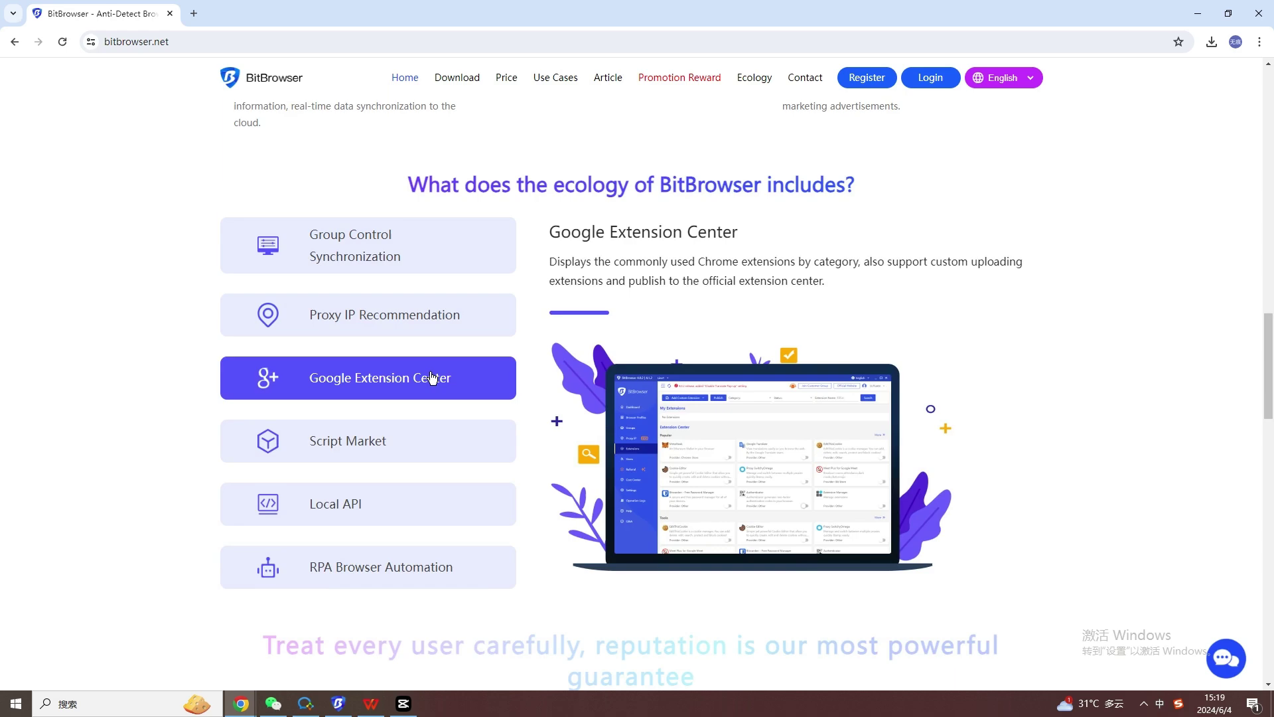
{"action": "left_click", "coordinate": [423, 446]}
{"action": "left_click", "coordinate": [415, 505]}
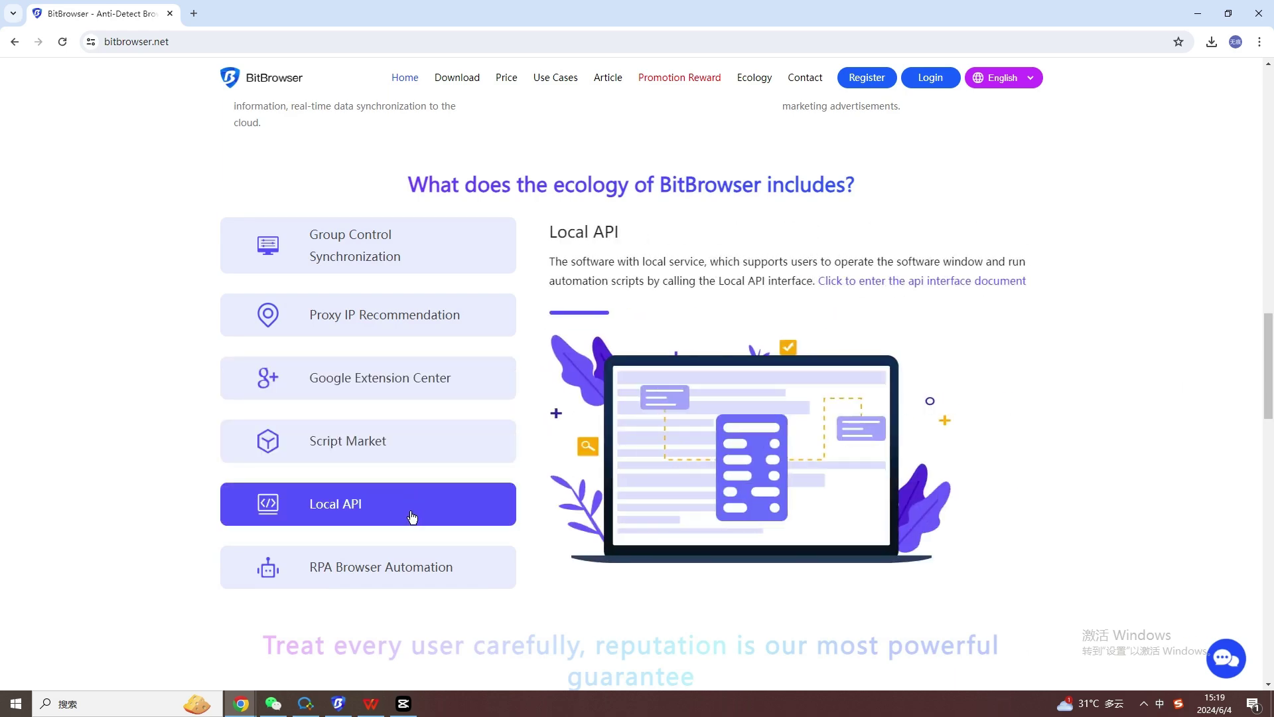
{"action": "left_click", "coordinate": [424, 565]}
{"action": "scroll", "coordinate": [500, 531], "scroll_direction": "down", "scroll_amount": 3}
{"action": "scroll", "coordinate": [500, 534], "scroll_direction": "down", "scroll_amount": 10}
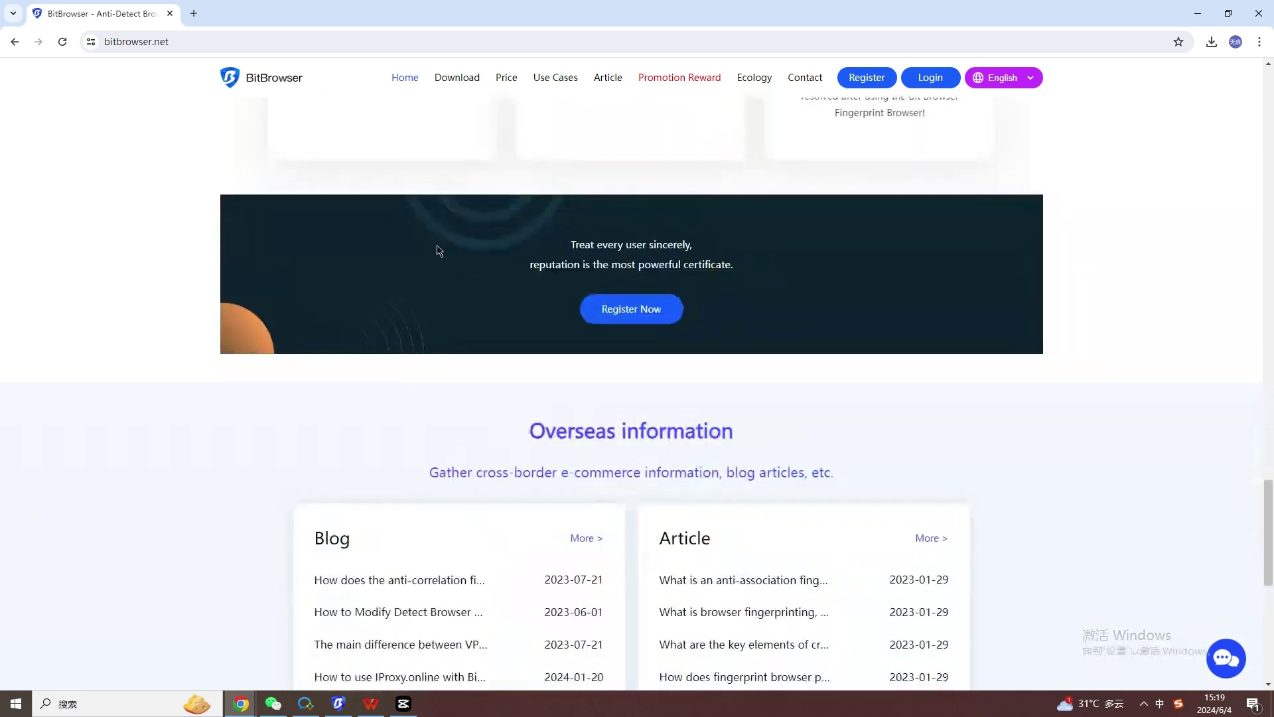
Open the Use Cases page and scroll through it.
{"action": "left_click", "coordinate": [547, 83]}
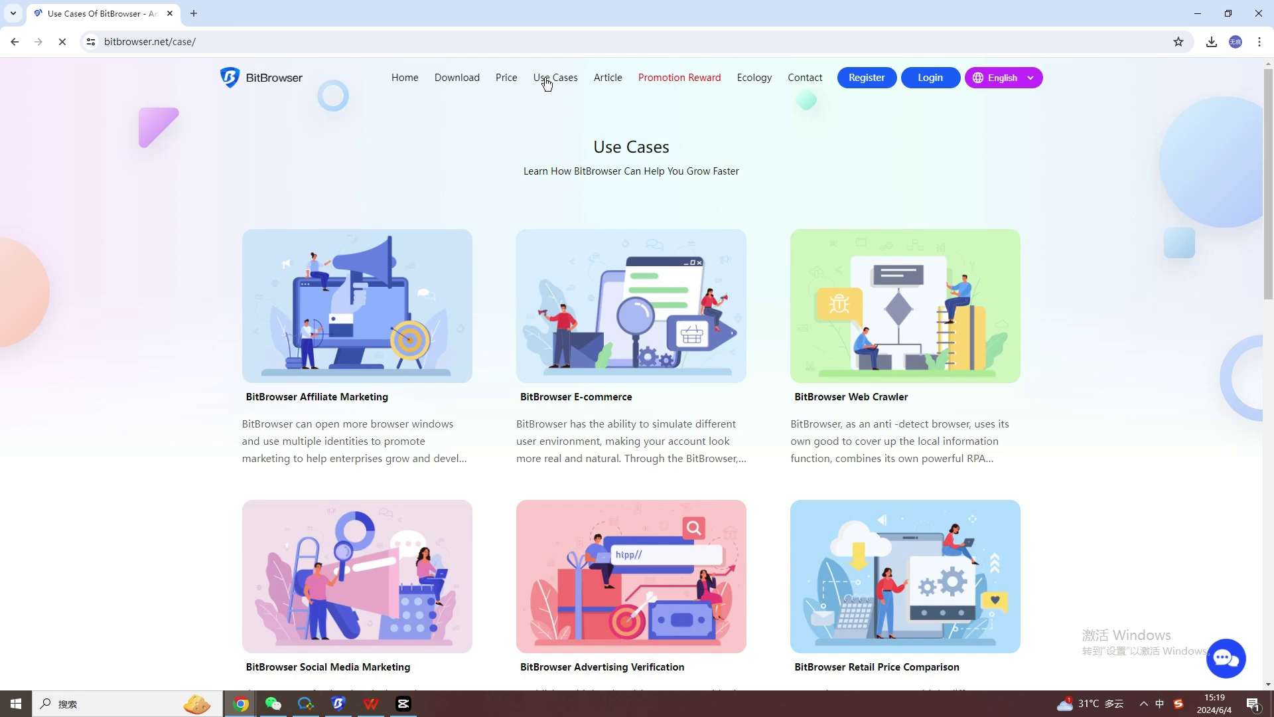
{"action": "scroll", "coordinate": [655, 327], "scroll_direction": "down", "scroll_amount": 1}
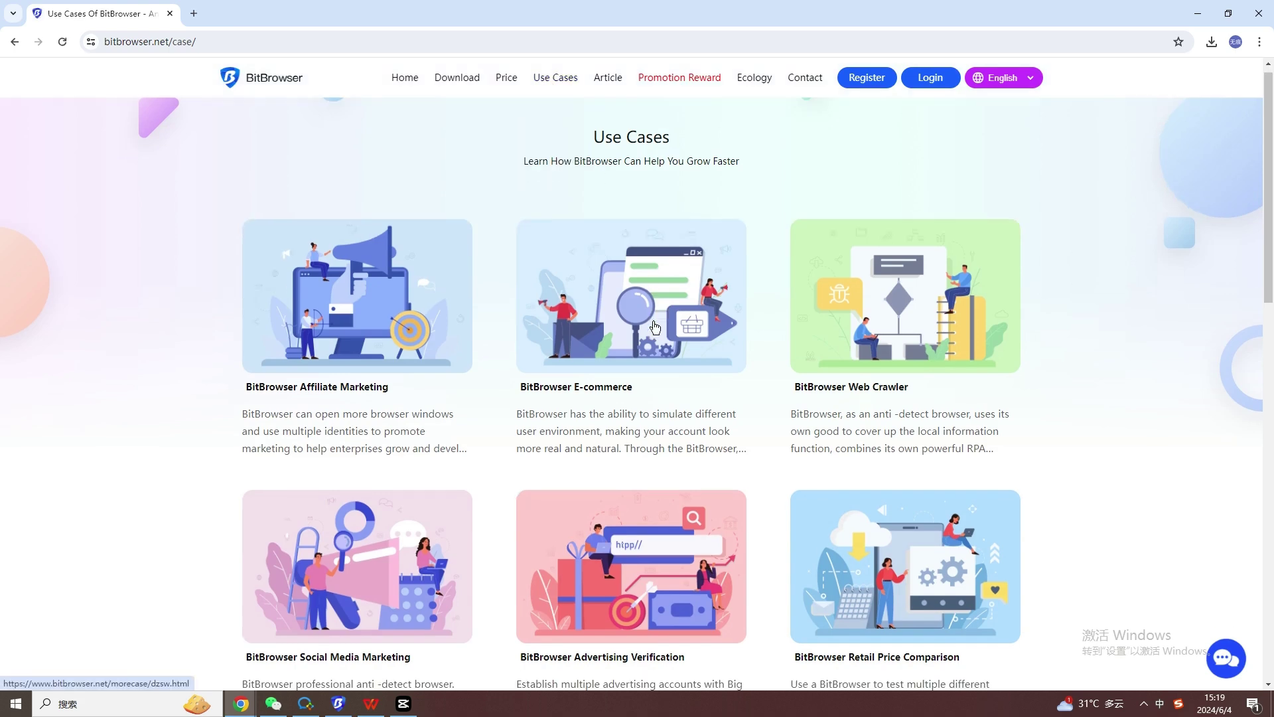
{"action": "scroll", "coordinate": [655, 327], "scroll_direction": "down", "scroll_amount": 10}
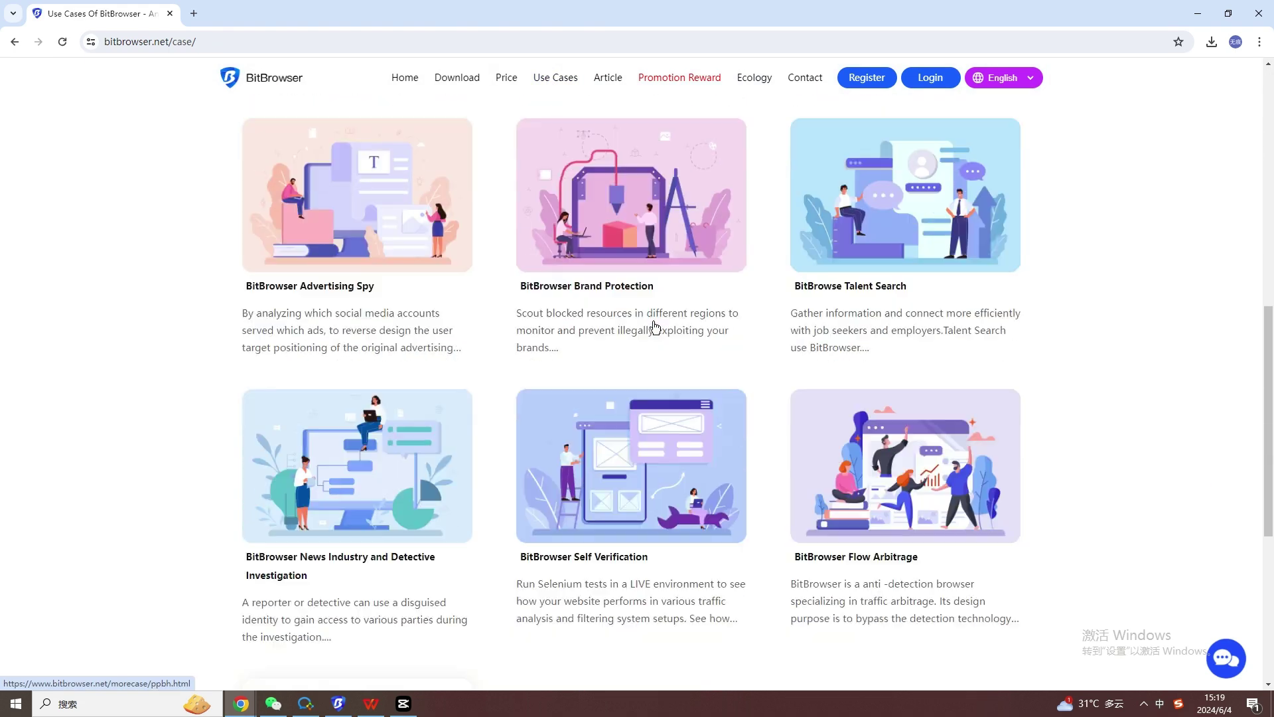
{"action": "scroll", "coordinate": [655, 326], "scroll_direction": "down", "scroll_amount": 5}
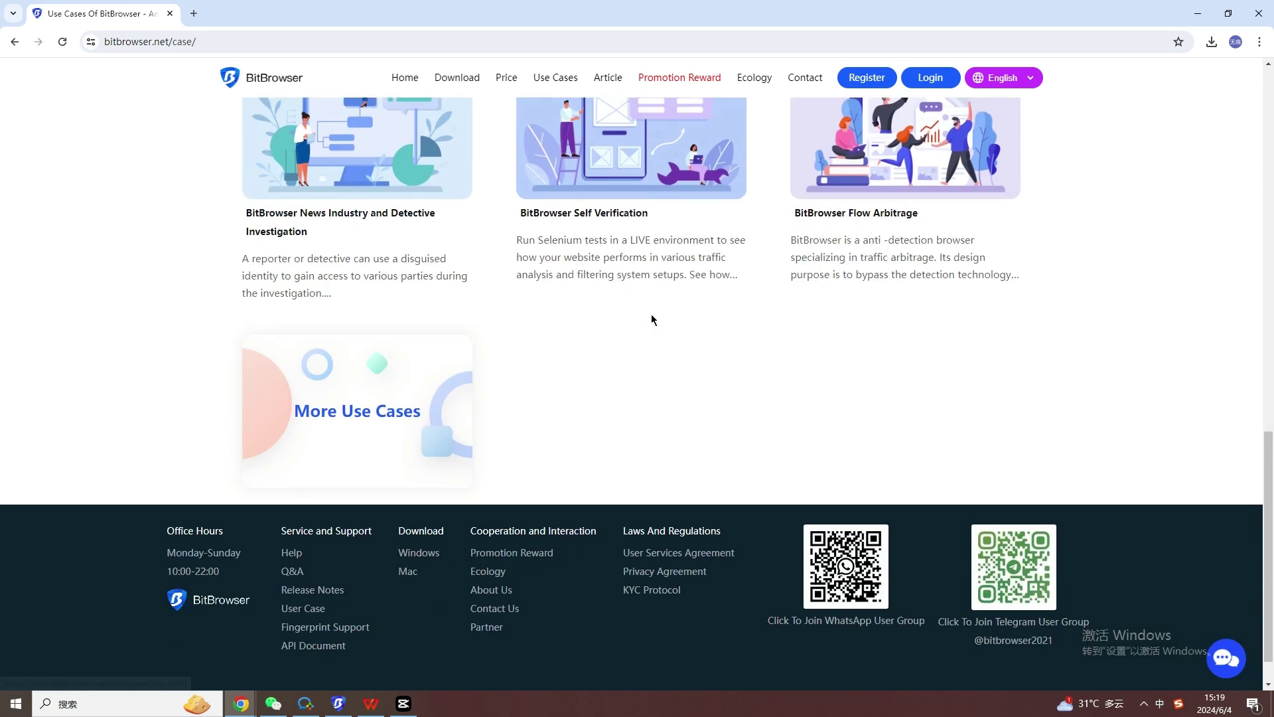
Open Promotion Reward and scroll down to its cooperation process and footer.
{"action": "left_click", "coordinate": [669, 82]}
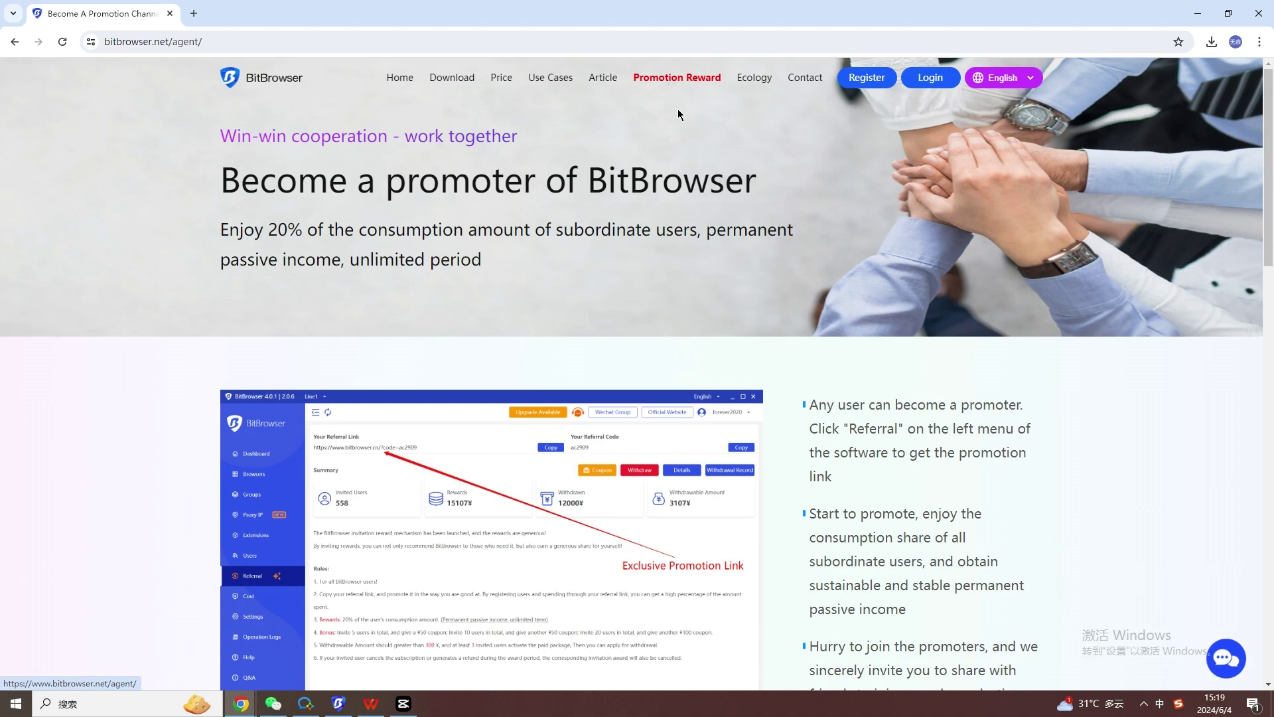
{"action": "scroll", "coordinate": [697, 213], "scroll_direction": "down", "scroll_amount": 3}
{"action": "scroll", "coordinate": [695, 211], "scroll_direction": "down", "scroll_amount": 7}
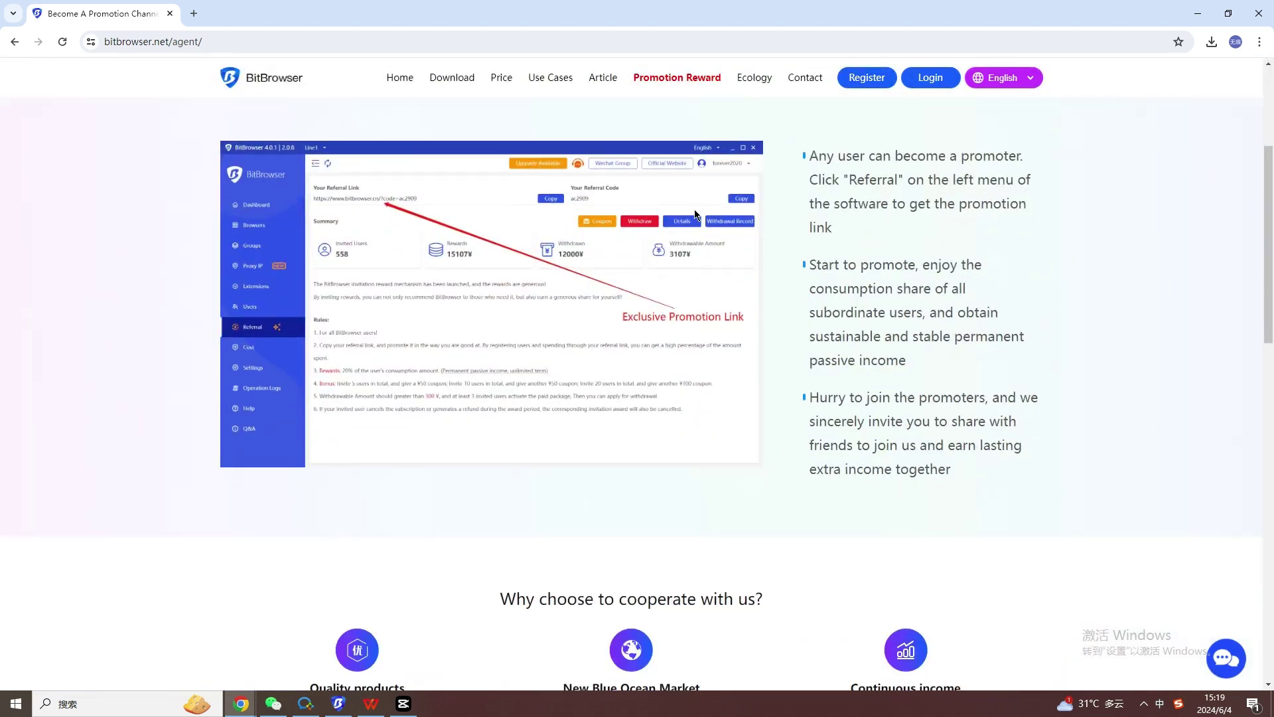
{"action": "scroll", "coordinate": [695, 211], "scroll_direction": "down", "scroll_amount": 8}
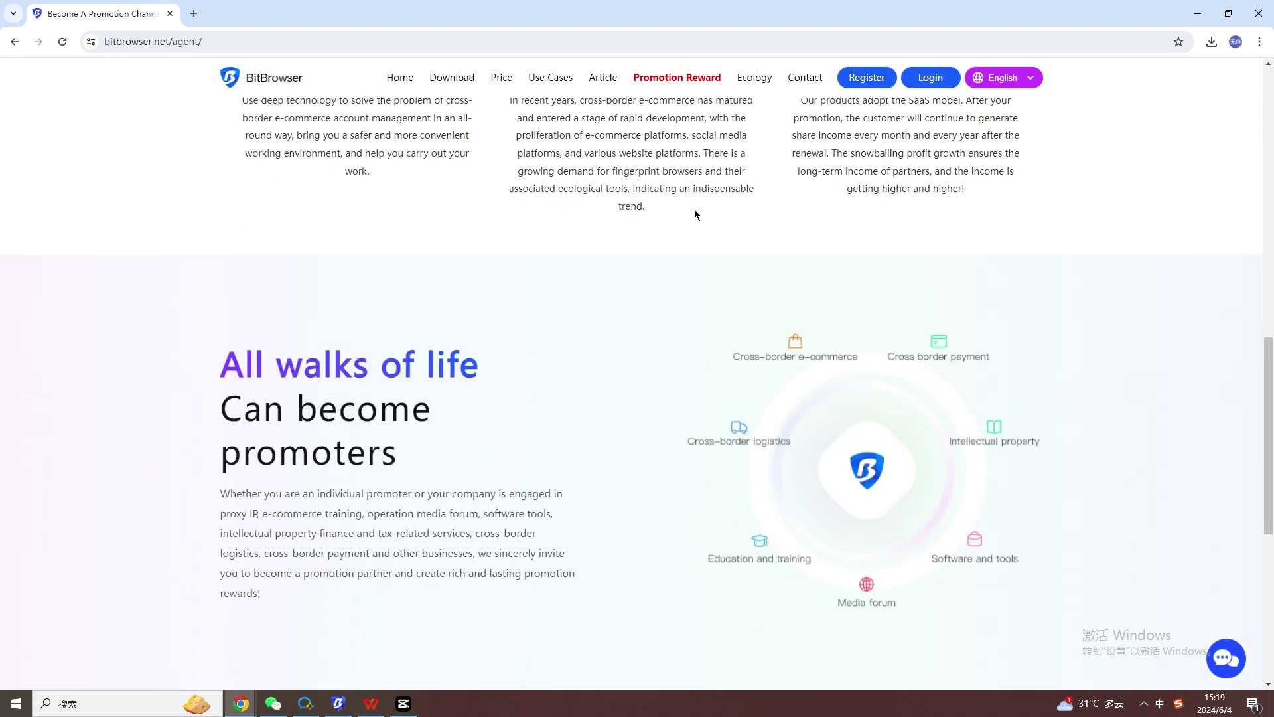
{"action": "scroll", "coordinate": [695, 214], "scroll_direction": "down", "scroll_amount": 3}
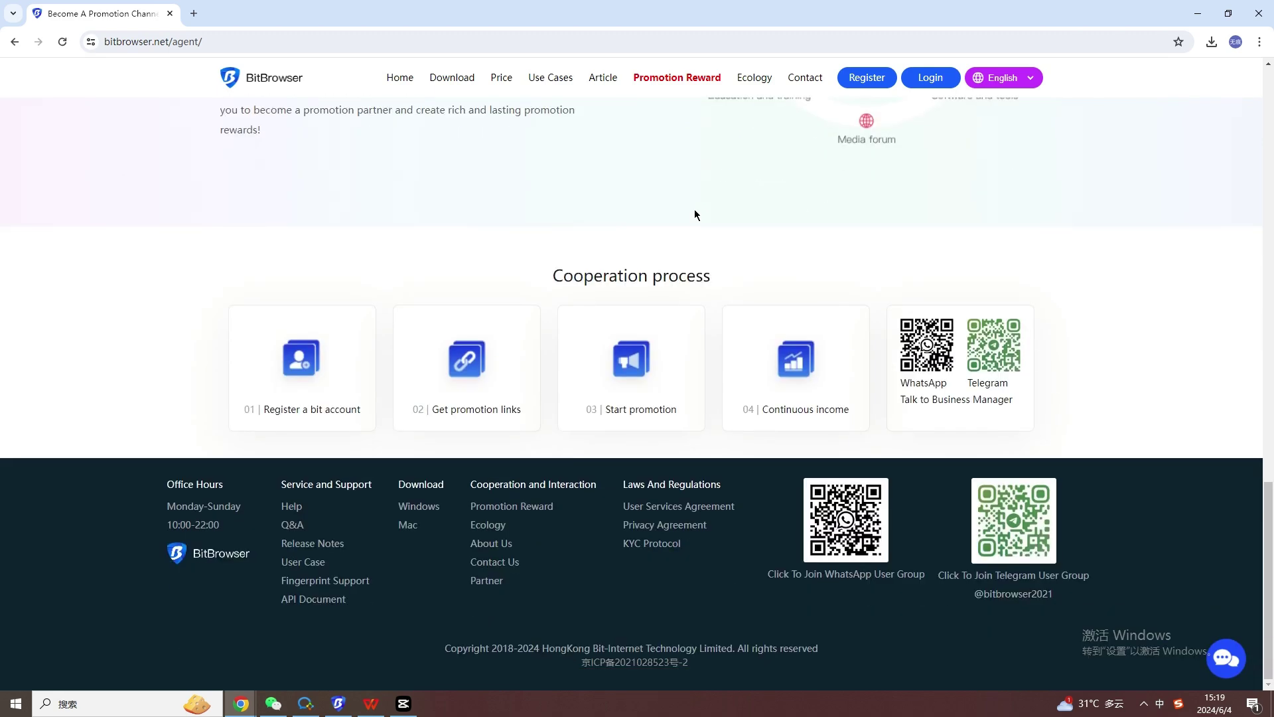
Visit the Download and Use Cases pages, then browse the Article news list to page 2.
{"action": "left_click", "coordinate": [444, 78]}
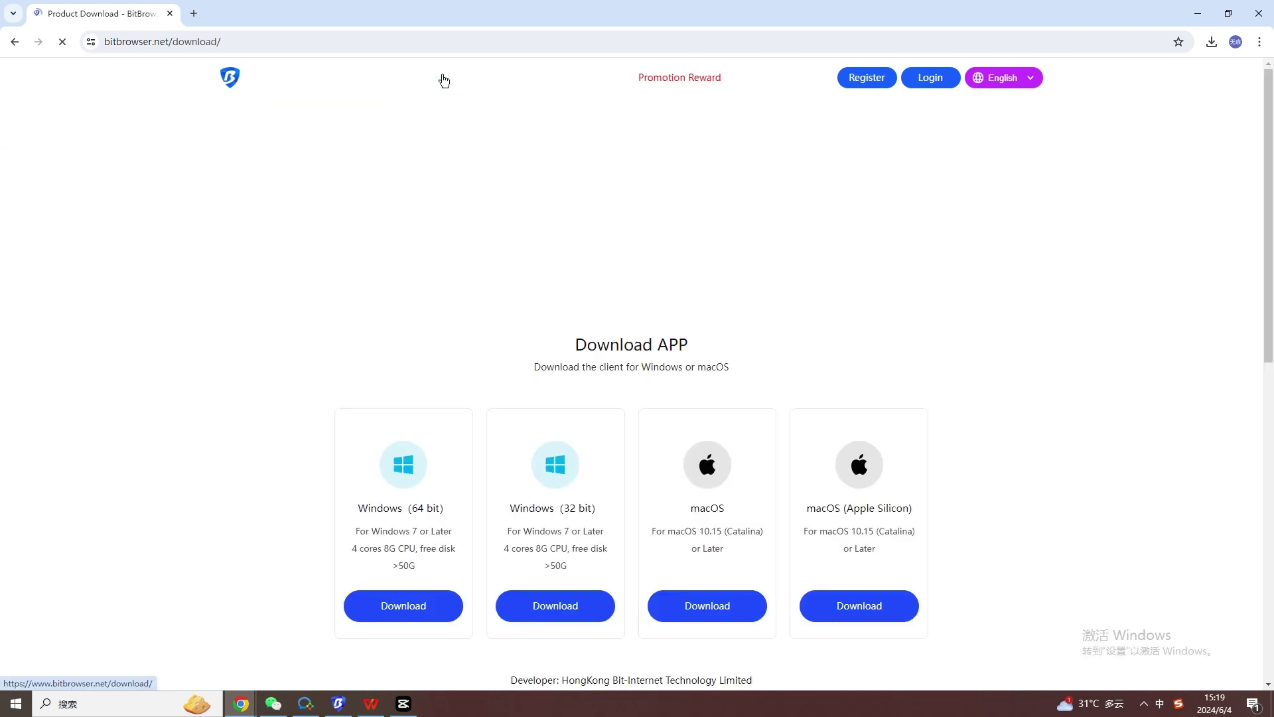
{"action": "scroll", "coordinate": [748, 308], "scroll_direction": "down", "scroll_amount": 7}
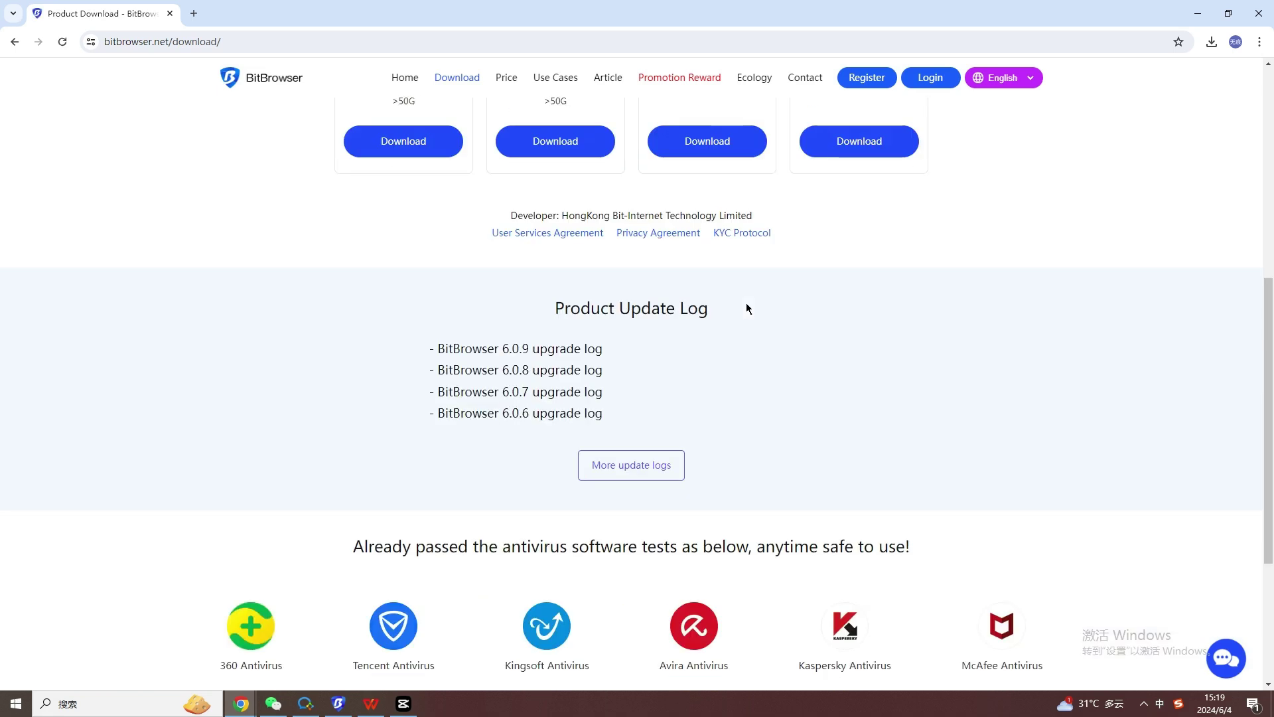
{"action": "left_click", "coordinate": [558, 78]}
{"action": "left_click", "coordinate": [607, 78]}
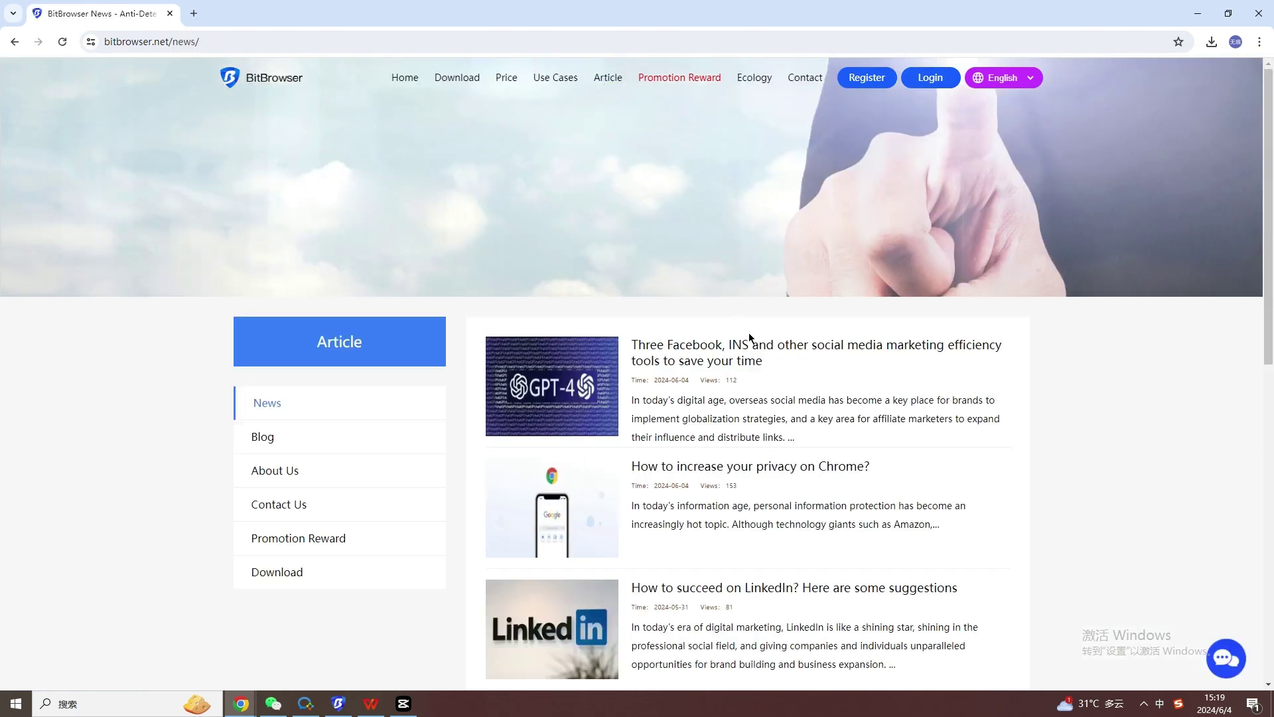
{"action": "scroll", "coordinate": [748, 333], "scroll_direction": "down", "scroll_amount": 1}
{"action": "scroll", "coordinate": [751, 339], "scroll_direction": "down", "scroll_amount": 4}
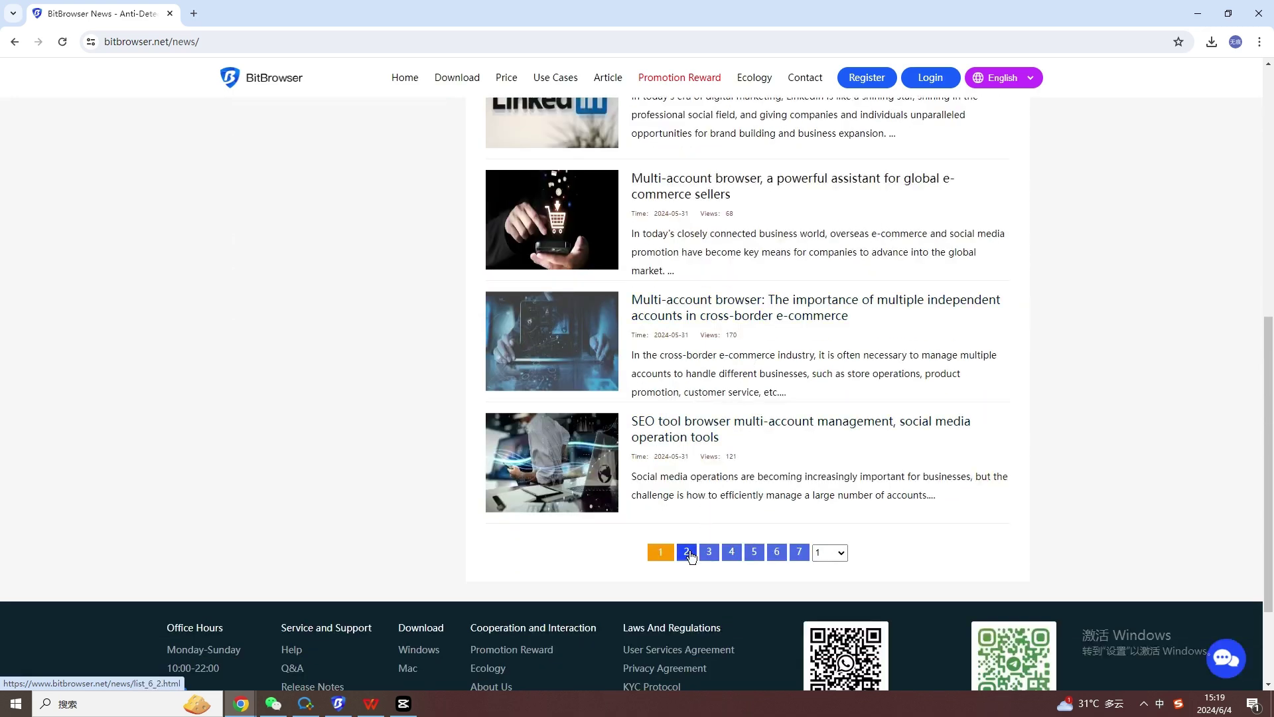
{"action": "left_click", "coordinate": [686, 552]}
{"action": "scroll", "coordinate": [815, 445], "scroll_direction": "down", "scroll_amount": 8}
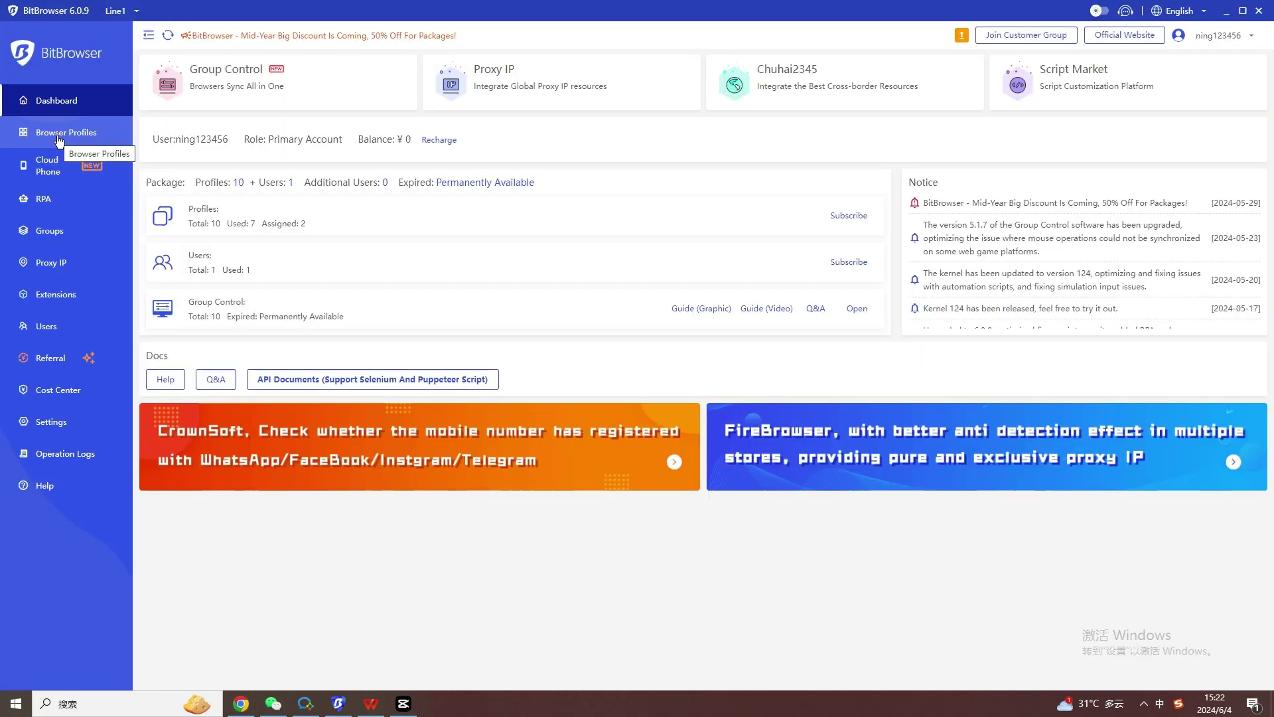
{"action": "left_click", "coordinate": [58, 135]}
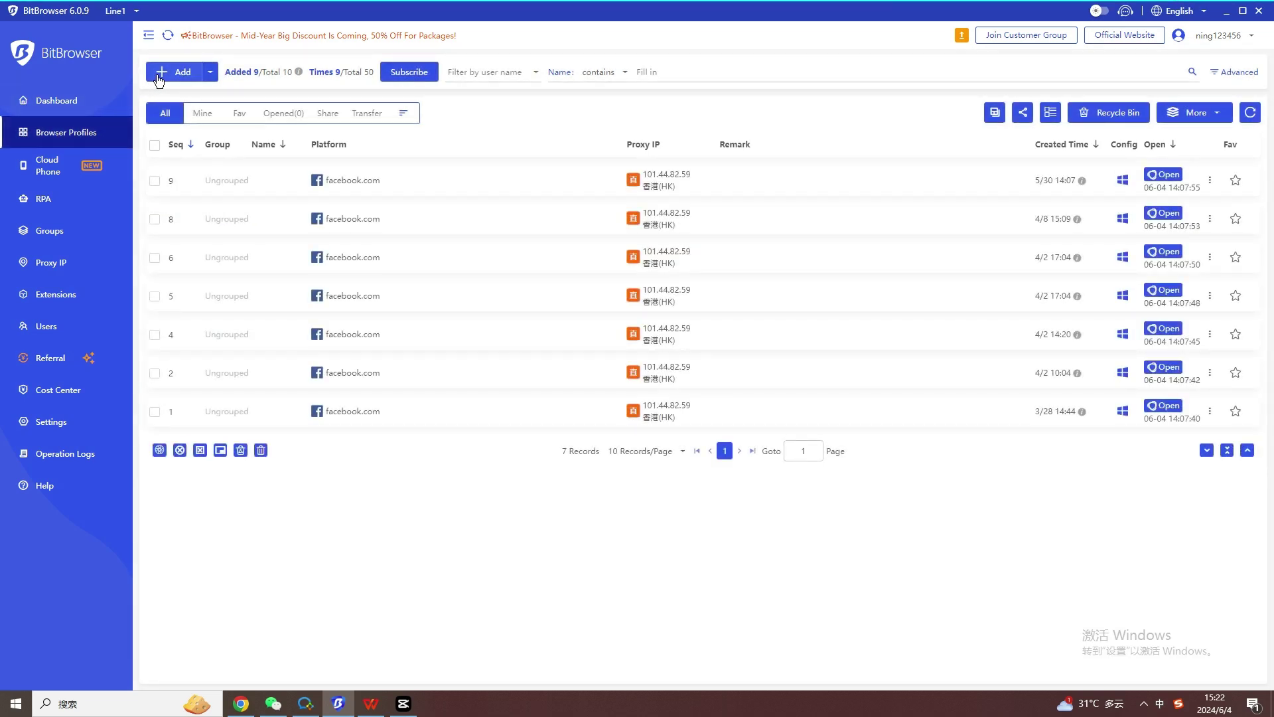
{"action": "left_click", "coordinate": [160, 77]}
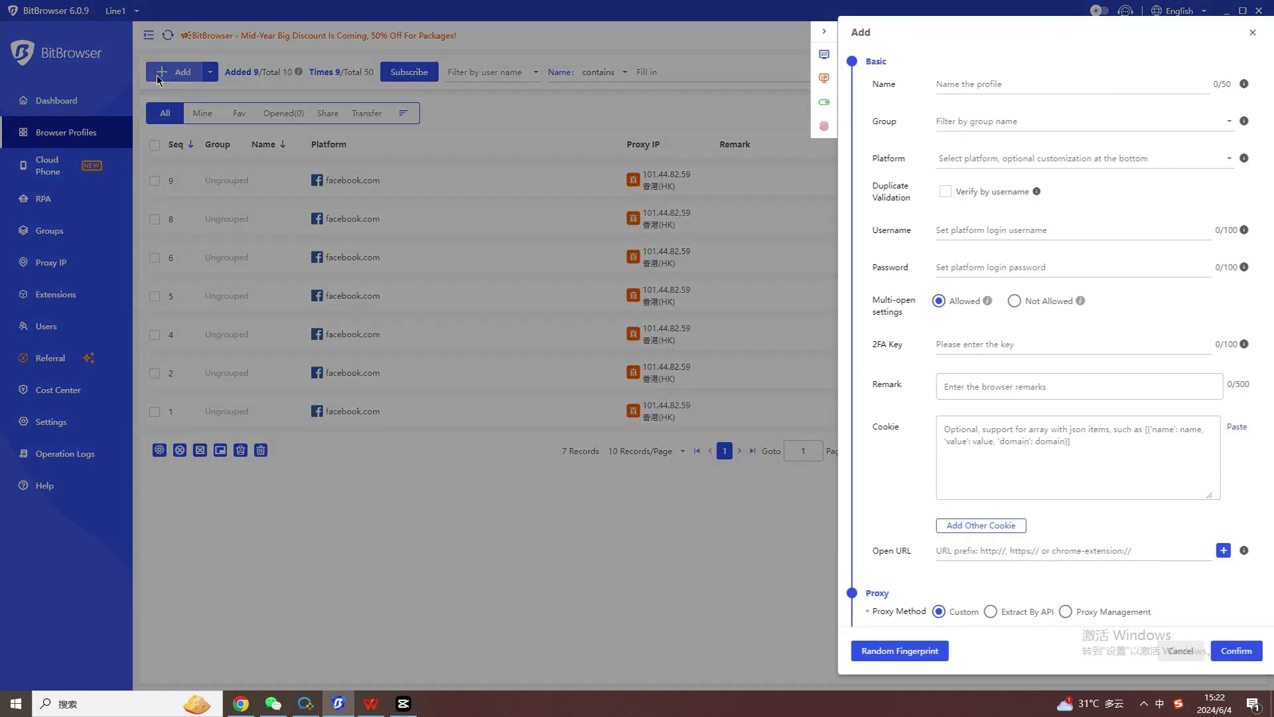
{"action": "left_click", "coordinate": [951, 81]}
{"action": "type", "text": "Facebook"}
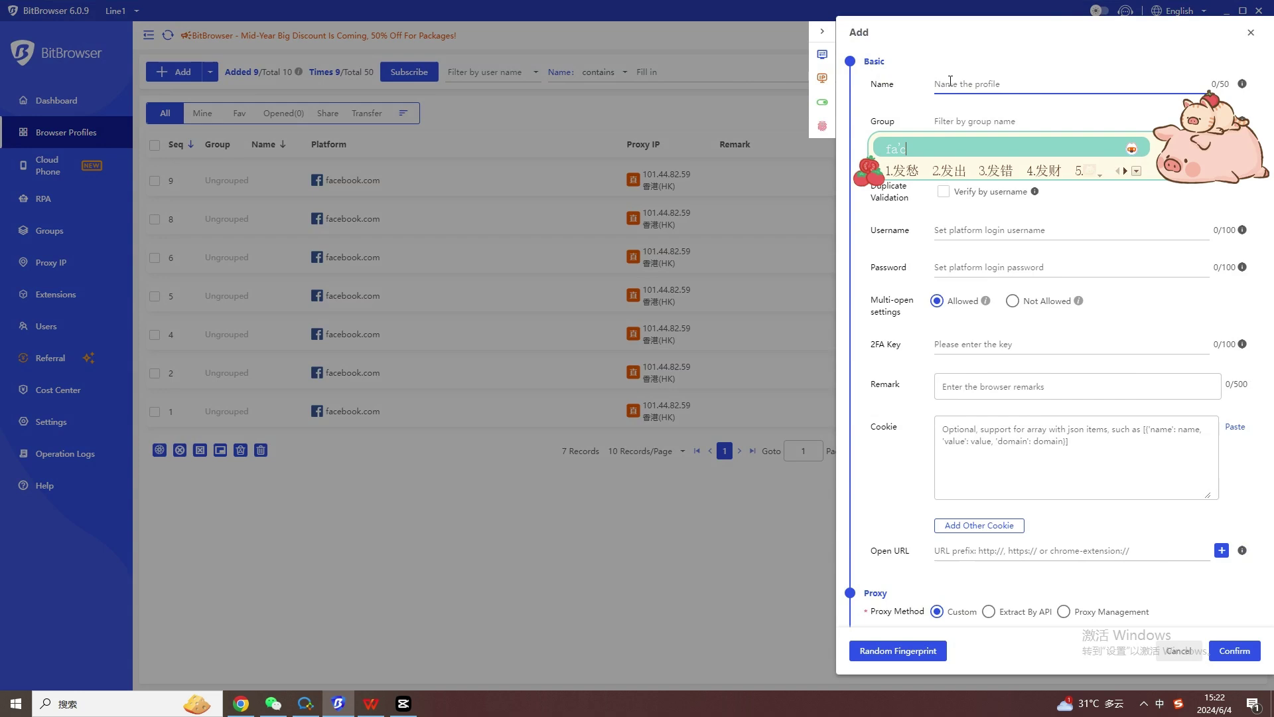
{"action": "left_click", "coordinate": [961, 120]}
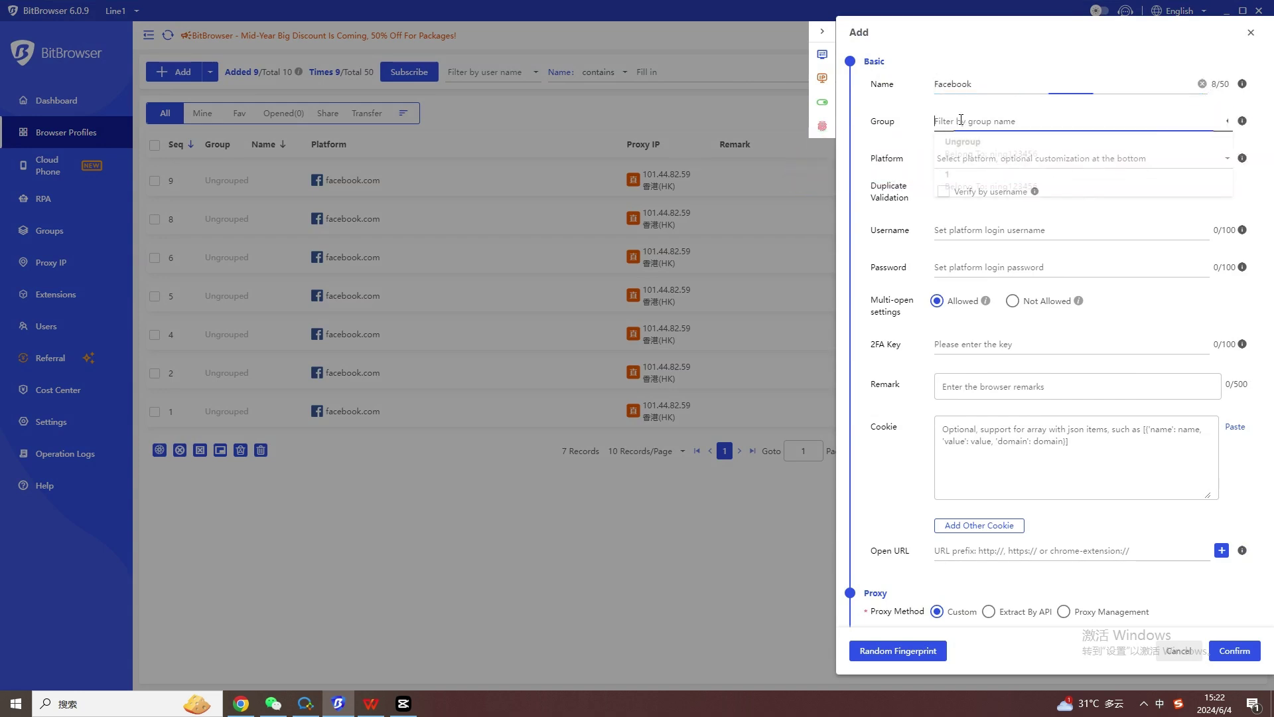
{"action": "left_click", "coordinate": [975, 158]}
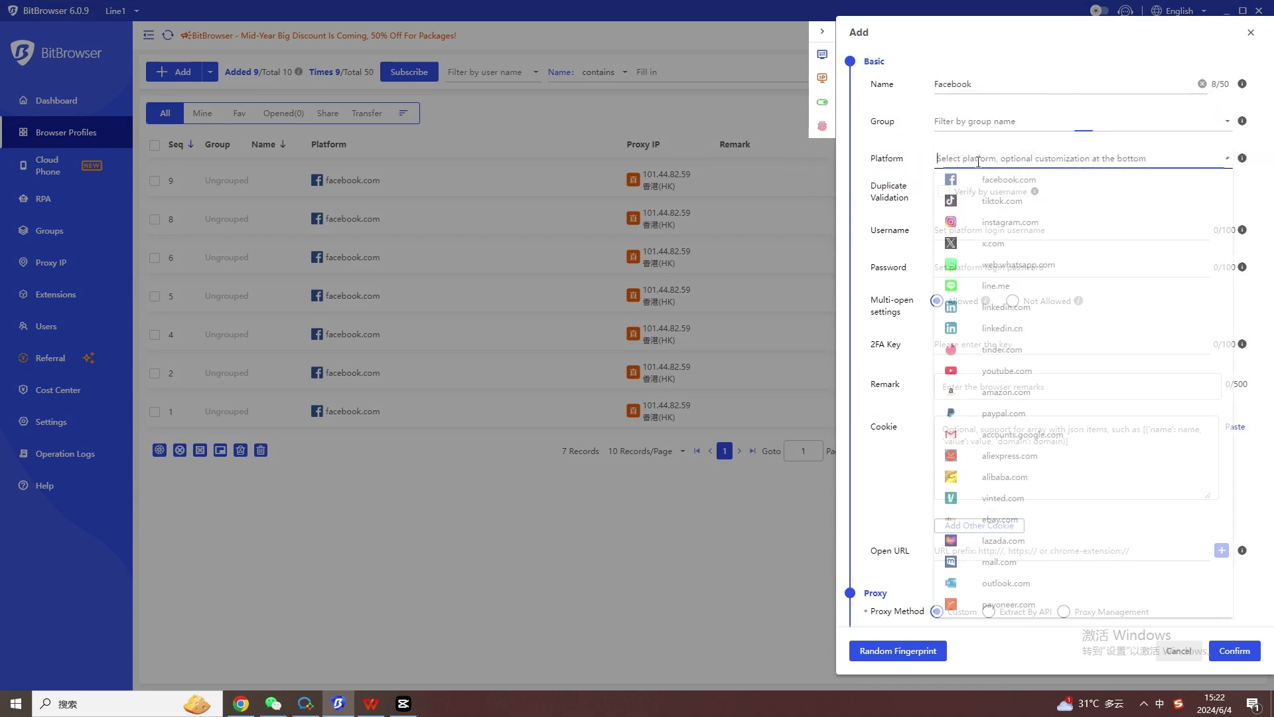
{"action": "left_click", "coordinate": [978, 181]}
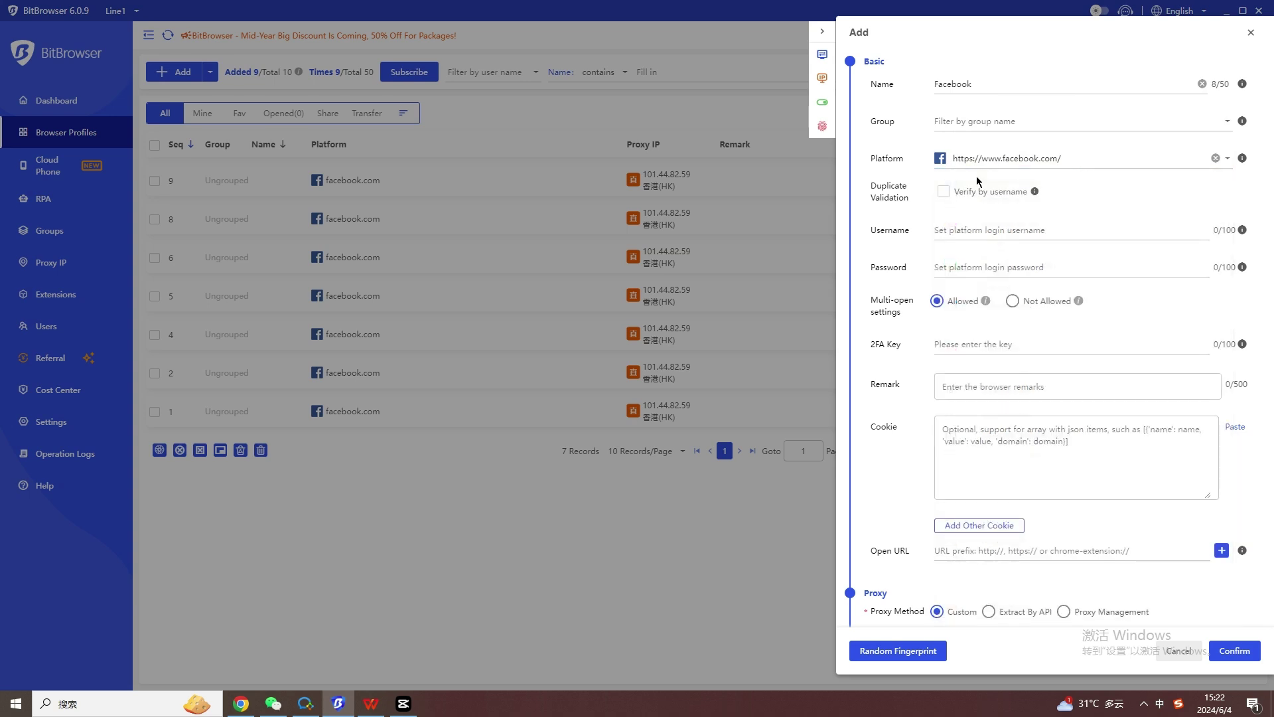
Keep IP123 as the lookup channel and a direct connection with no proxy.
{"action": "scroll", "coordinate": [995, 250], "scroll_direction": "down", "scroll_amount": 6}
{"action": "left_click", "coordinate": [1010, 248]}
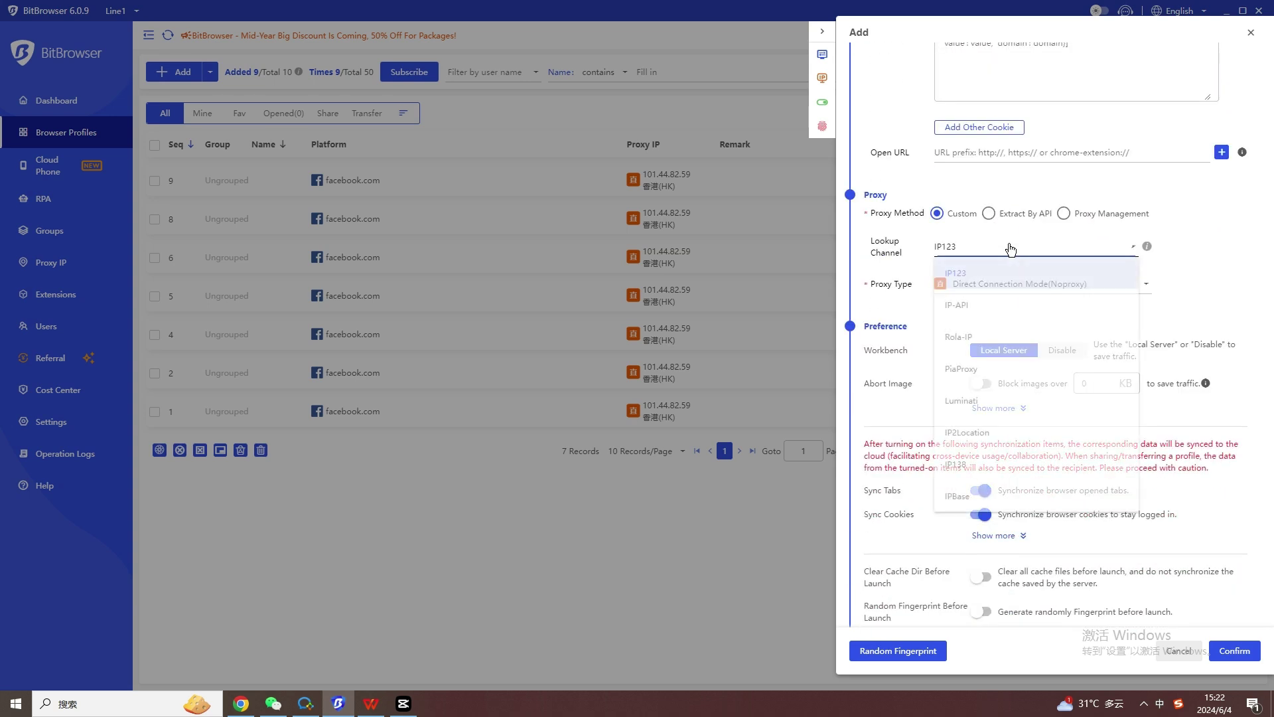
{"action": "left_click", "coordinate": [1020, 265]}
{"action": "left_click", "coordinate": [1040, 285]}
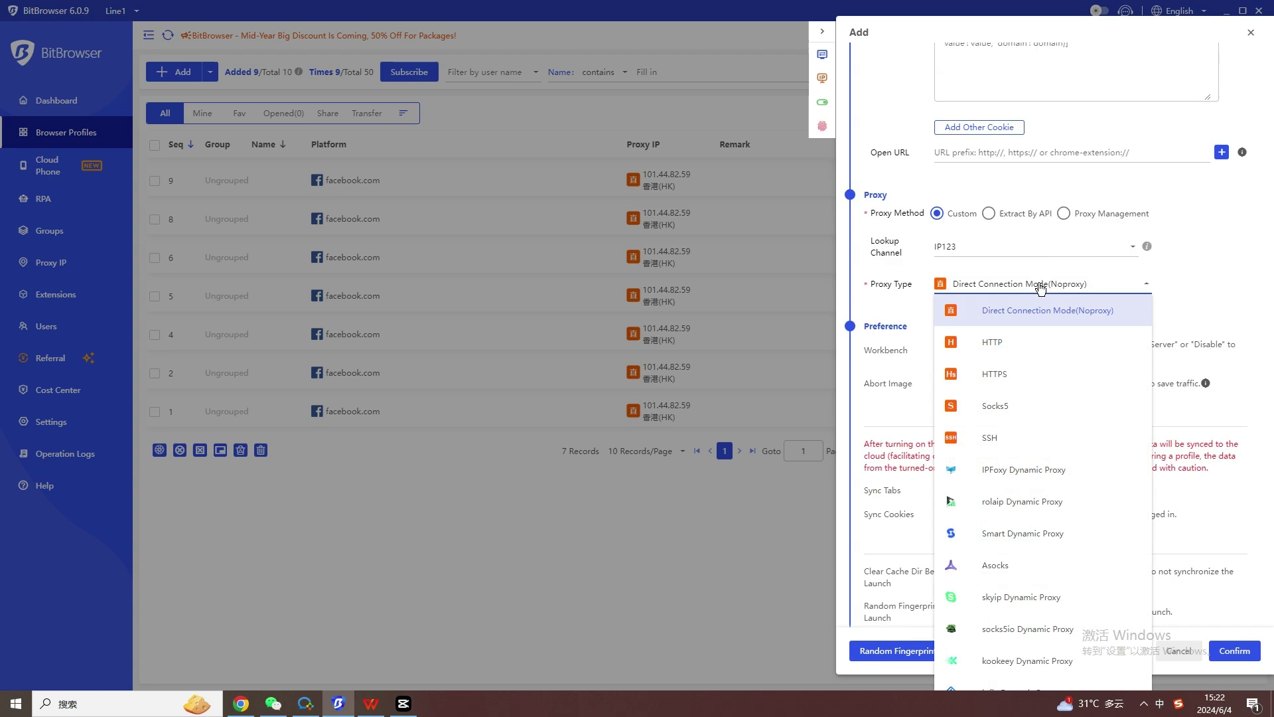
{"action": "left_click", "coordinate": [1040, 286]}
Expand the preference, sync and launch options and choose kernel version 124.
{"action": "scroll", "coordinate": [1043, 285], "scroll_direction": "down", "scroll_amount": 2}
{"action": "left_click", "coordinate": [1006, 282]}
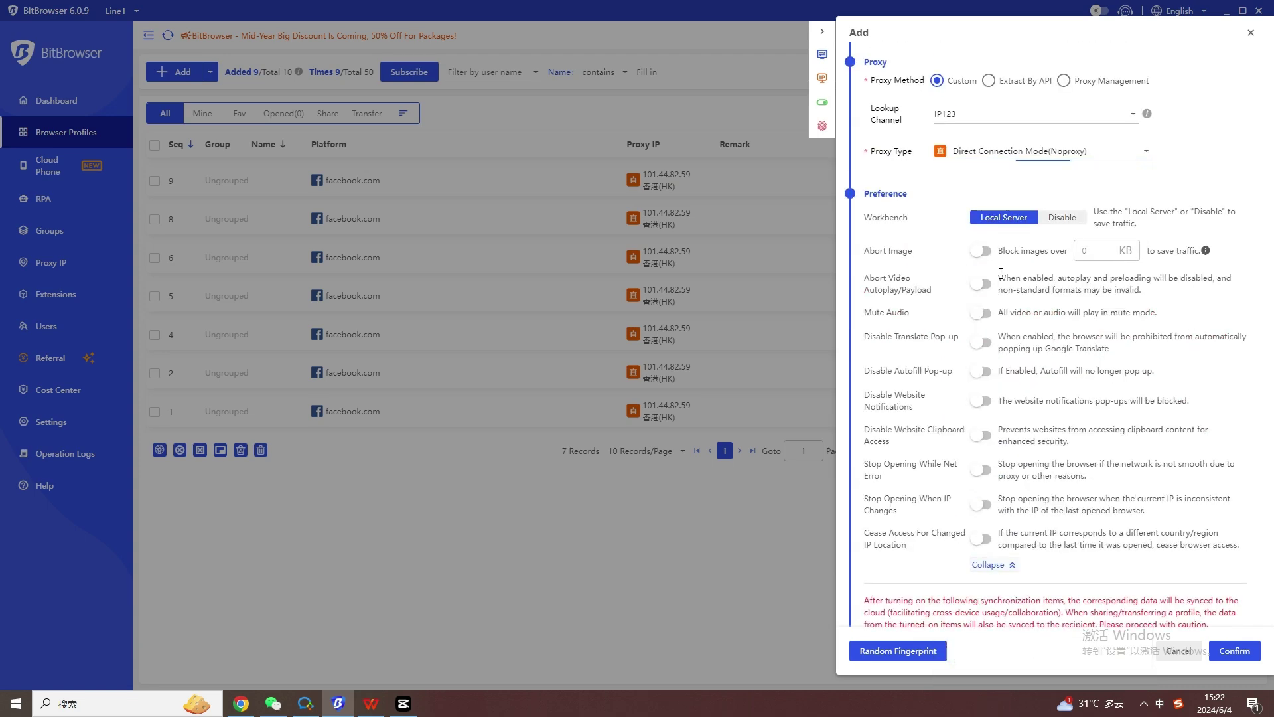
{"action": "scroll", "coordinate": [1006, 278], "scroll_direction": "down", "scroll_amount": 2}
{"action": "scroll", "coordinate": [1009, 284], "scroll_direction": "down", "scroll_amount": 3}
{"action": "left_click", "coordinate": [989, 364]}
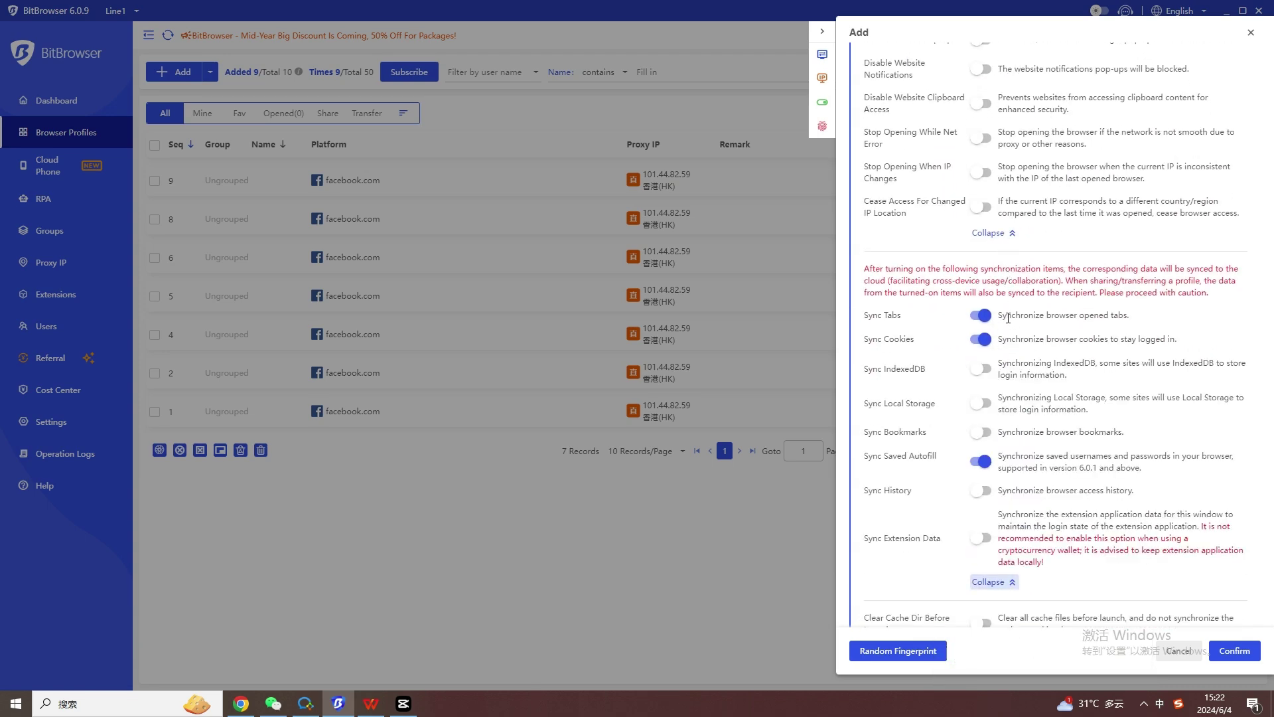
{"action": "scroll", "coordinate": [1009, 322], "scroll_direction": "down", "scroll_amount": 5}
{"action": "left_click", "coordinate": [996, 353]}
{"action": "scroll", "coordinate": [1030, 328], "scroll_direction": "down", "scroll_amount": 6}
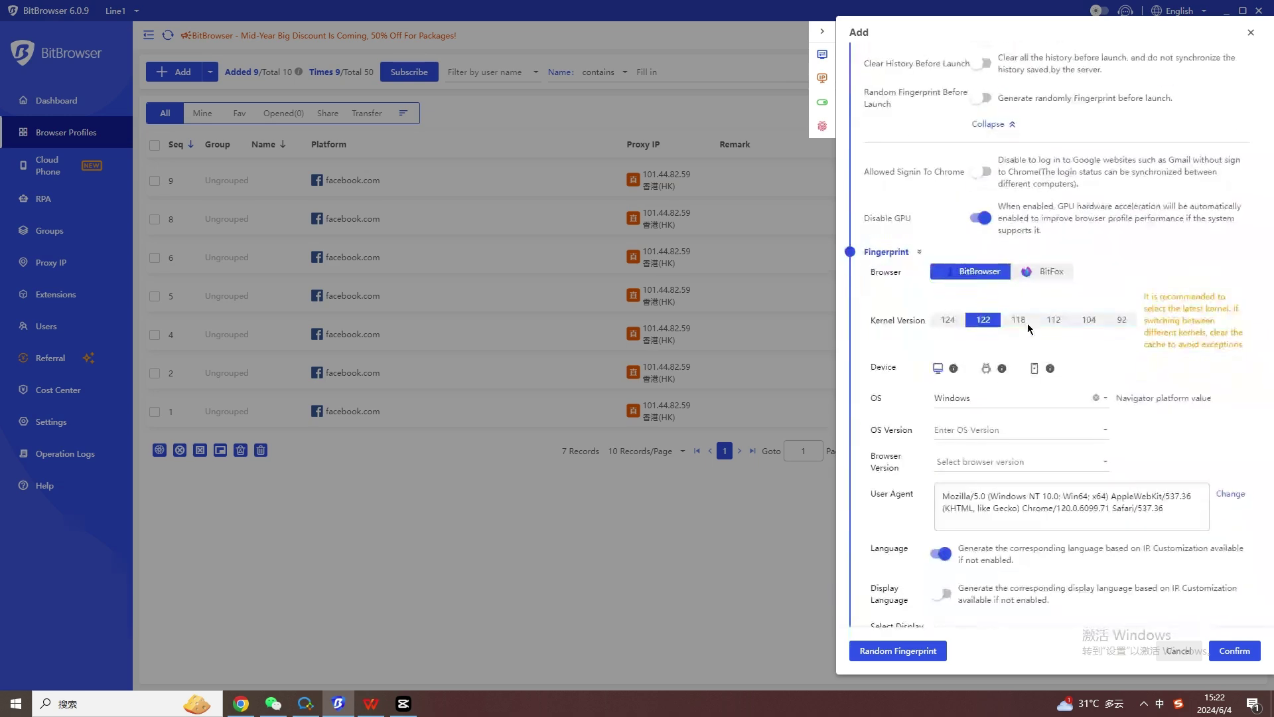
{"action": "left_click", "coordinate": [964, 322]}
Generate a random fingerprint and save the Facebook profile.
{"action": "scroll", "coordinate": [976, 318], "scroll_direction": "down", "scroll_amount": 7}
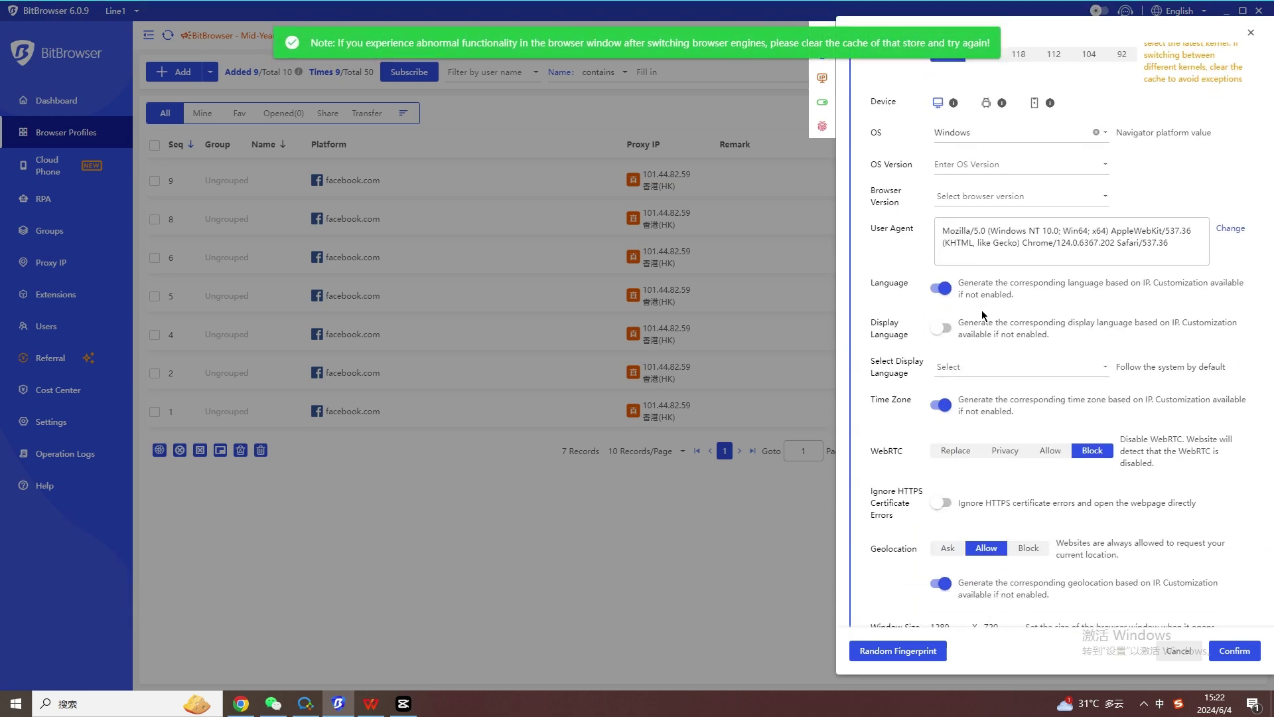
{"action": "scroll", "coordinate": [983, 315], "scroll_direction": "down", "scroll_amount": 8}
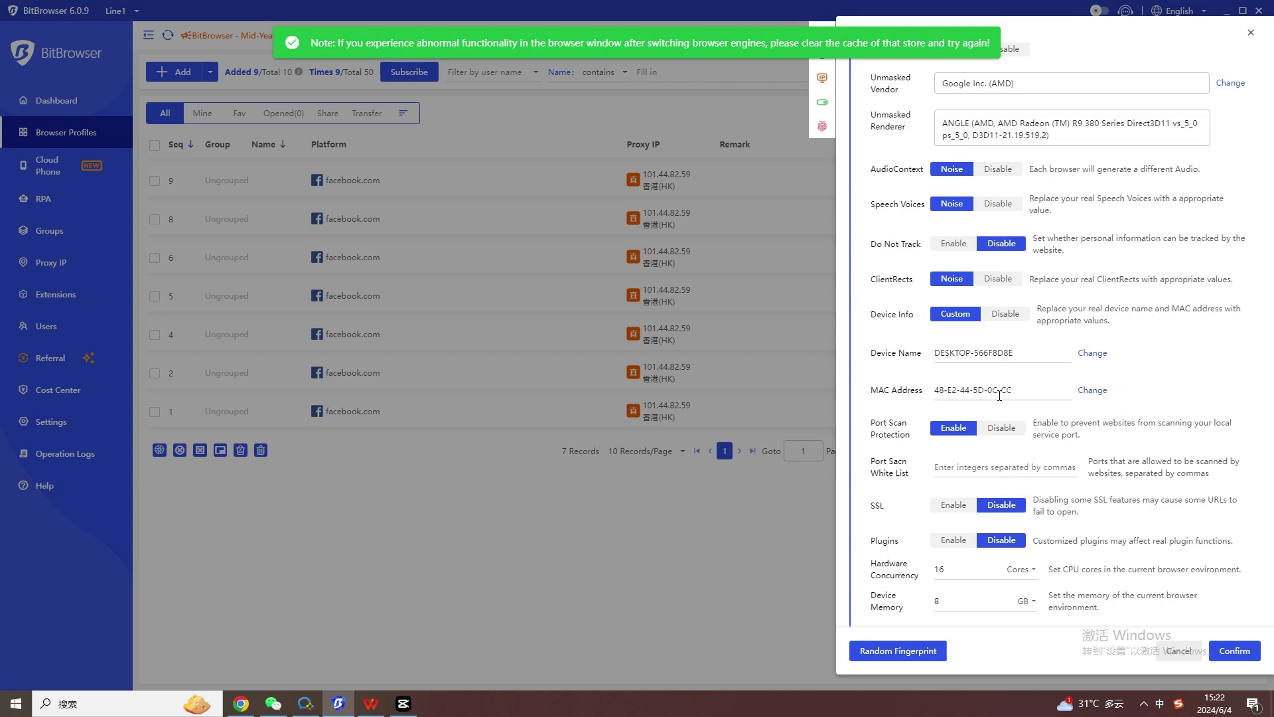
{"action": "left_click", "coordinate": [920, 653]}
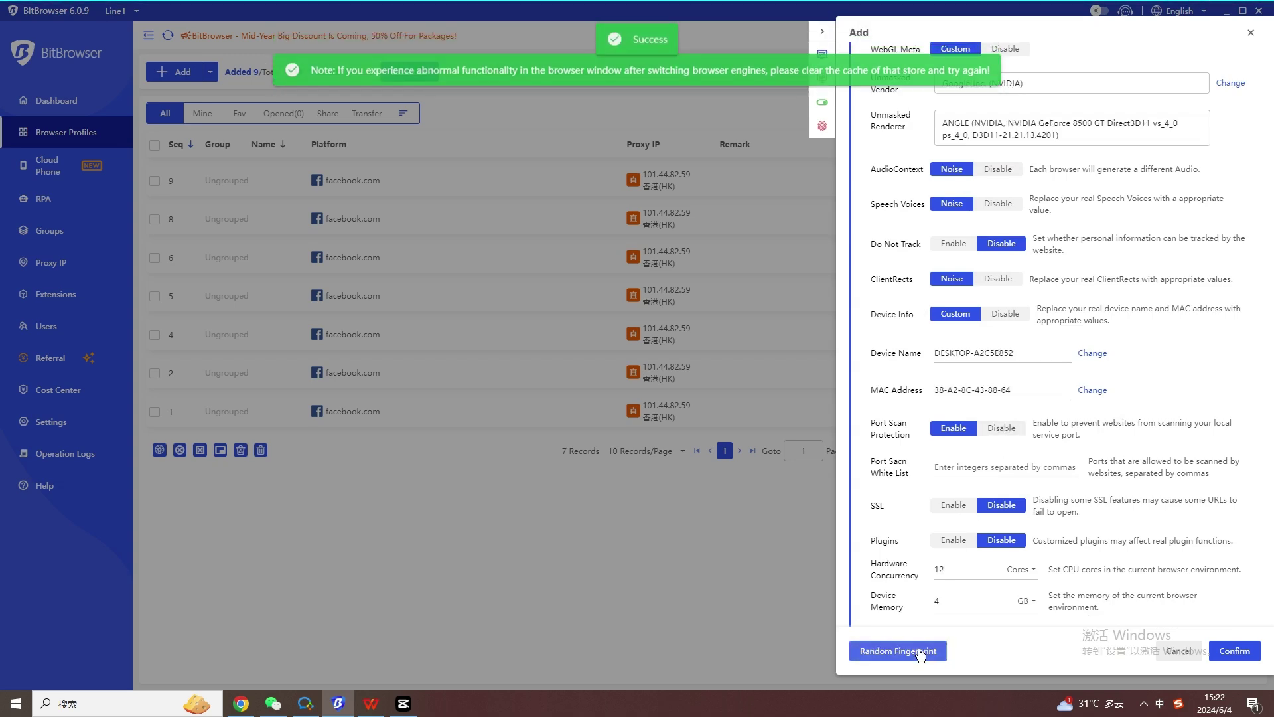
{"action": "left_click", "coordinate": [1234, 651]}
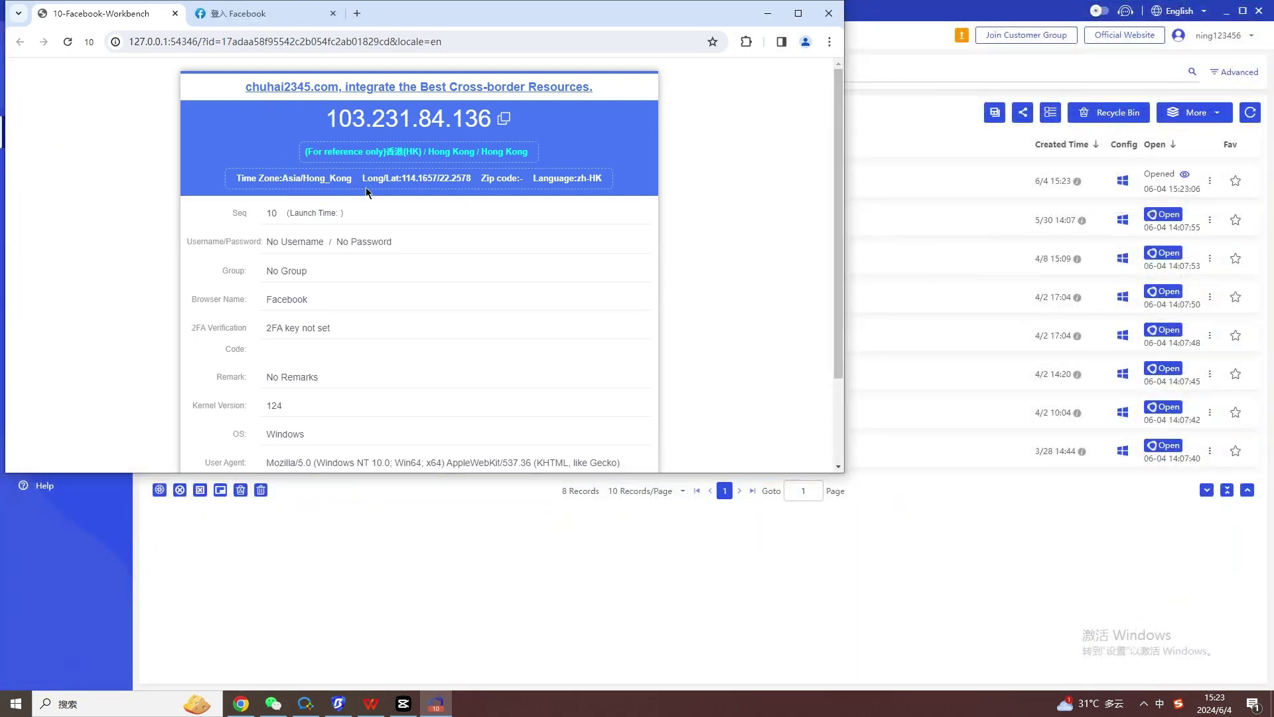
Switch profile 10's window to the 登入 Facebook login tab.
{"action": "scroll", "coordinate": [373, 200], "scroll_direction": "down", "scroll_amount": 2}
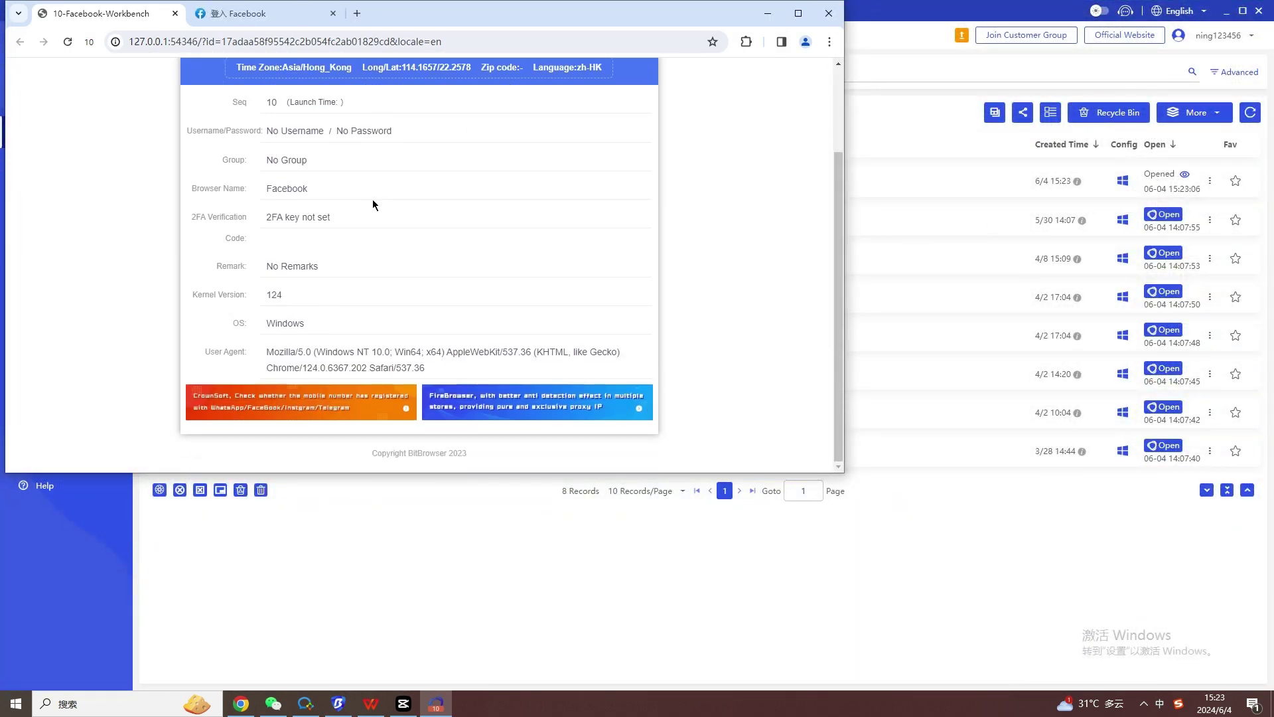
{"action": "scroll", "coordinate": [373, 199], "scroll_direction": "up", "scroll_amount": 2}
{"action": "left_click", "coordinate": [285, 20]}
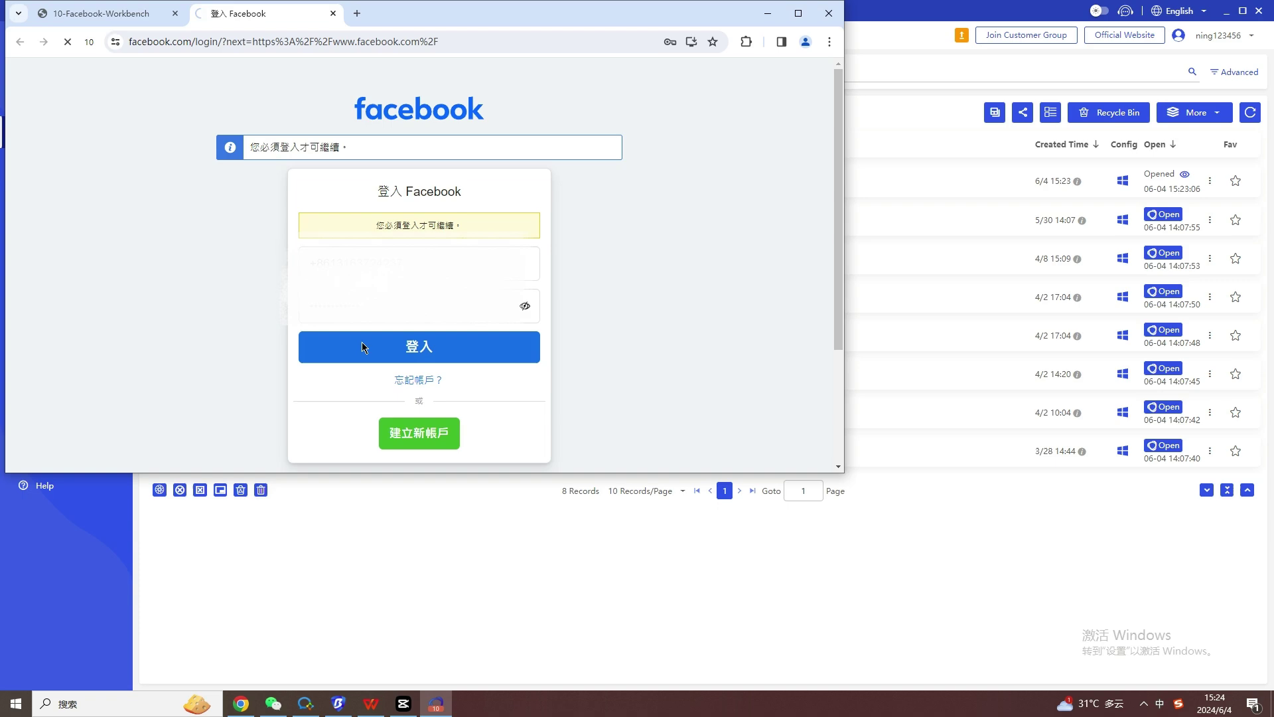
Post a 😀 comment on the Mountain Cabins post from the feed.
{"action": "scroll", "coordinate": [600, 268], "scroll_direction": "down", "scroll_amount": 5}
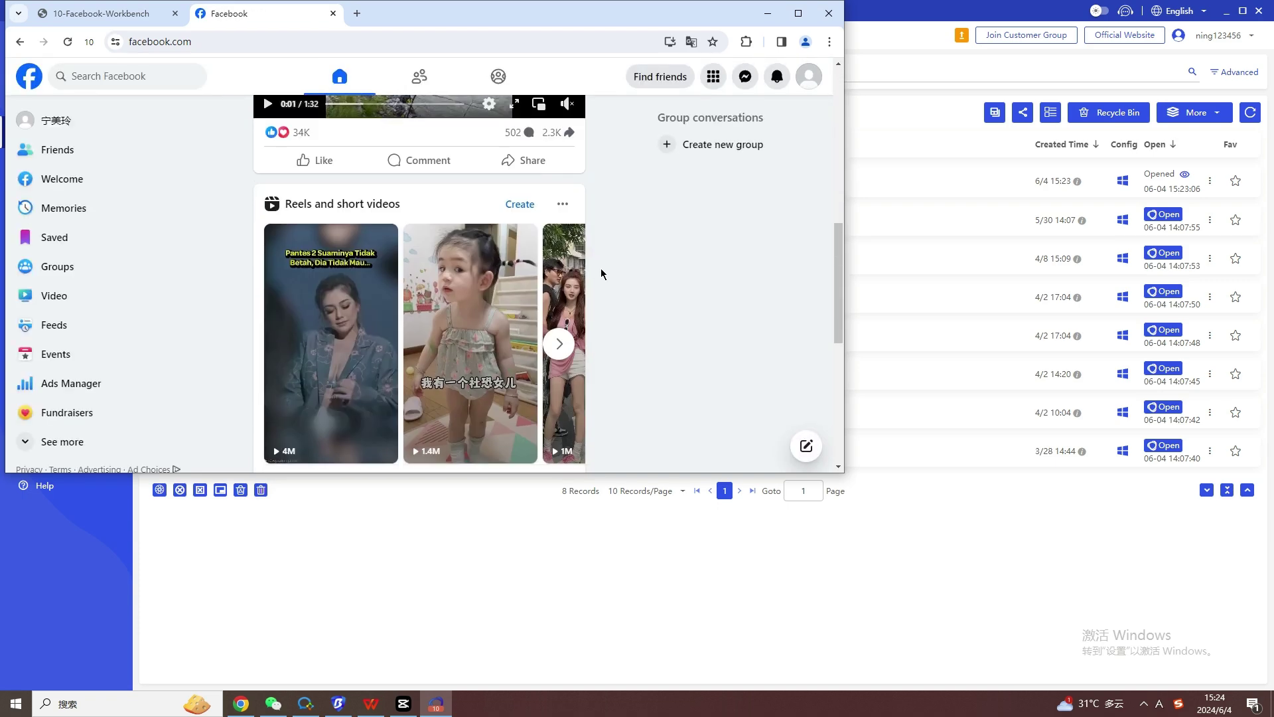
{"action": "scroll", "coordinate": [601, 274], "scroll_direction": "down", "scroll_amount": 10}
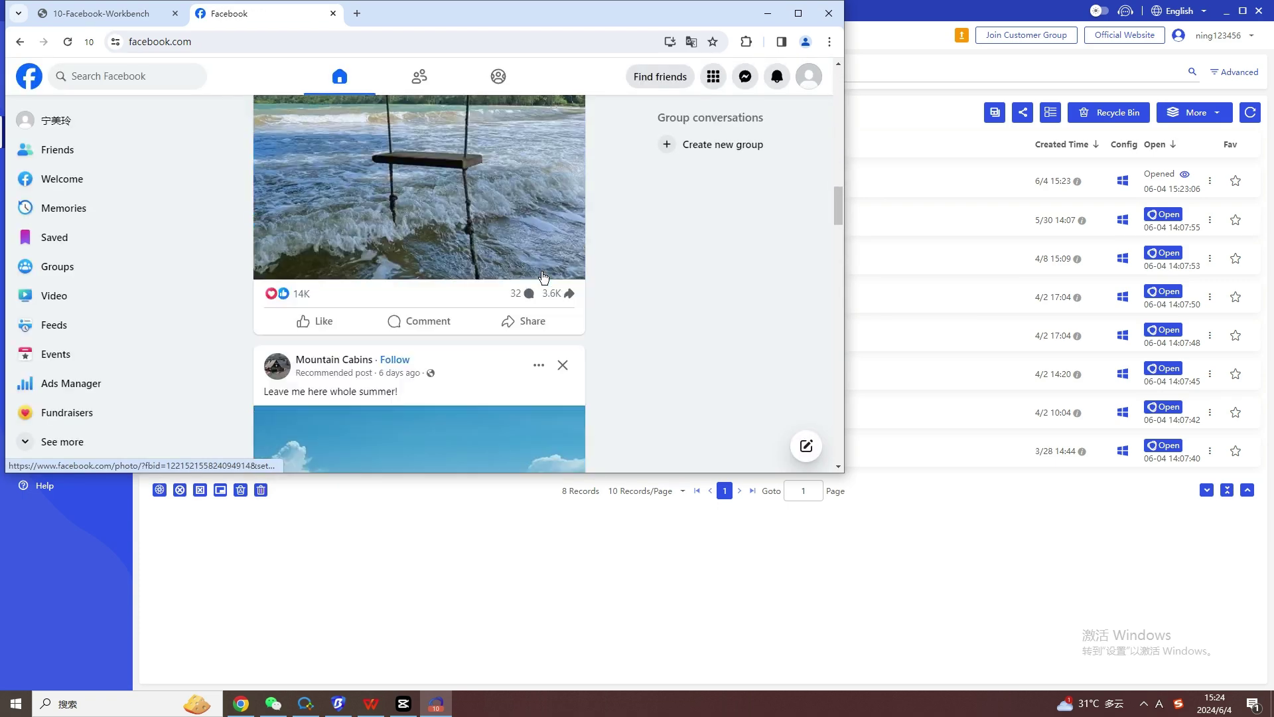
{"action": "scroll", "coordinate": [545, 277], "scroll_direction": "down", "scroll_amount": 8}
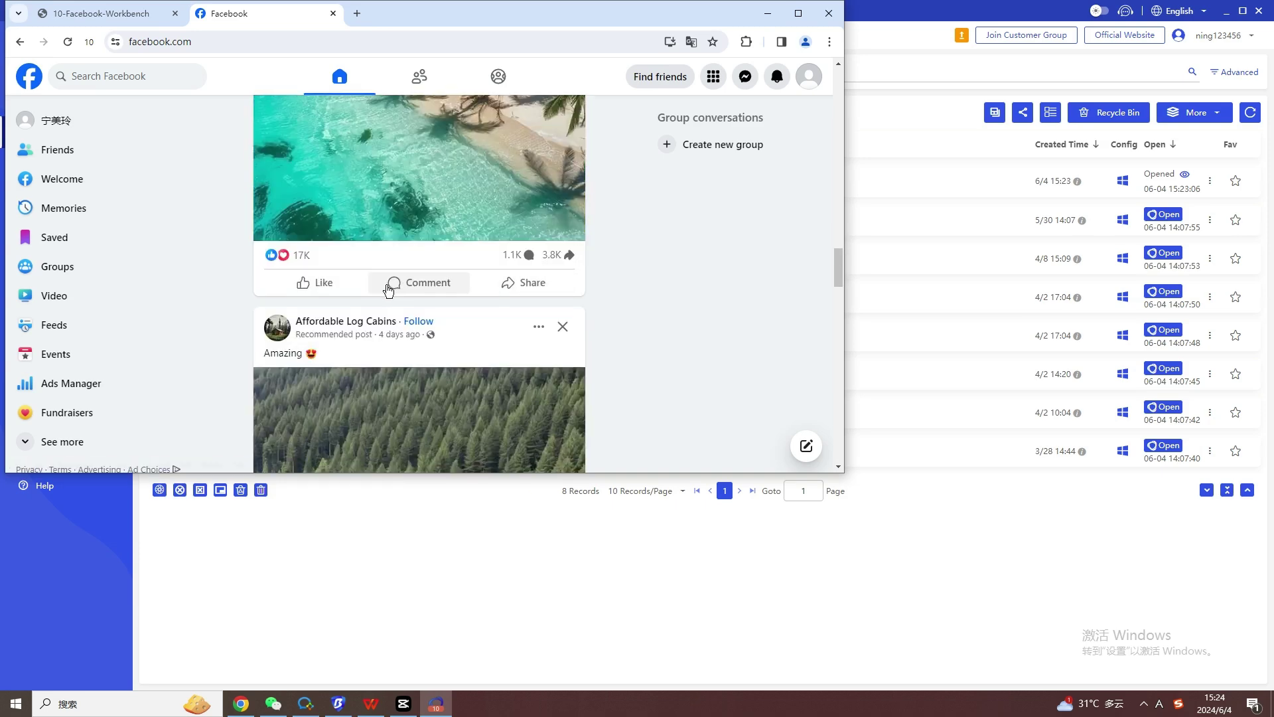
{"action": "left_click", "coordinate": [389, 287]}
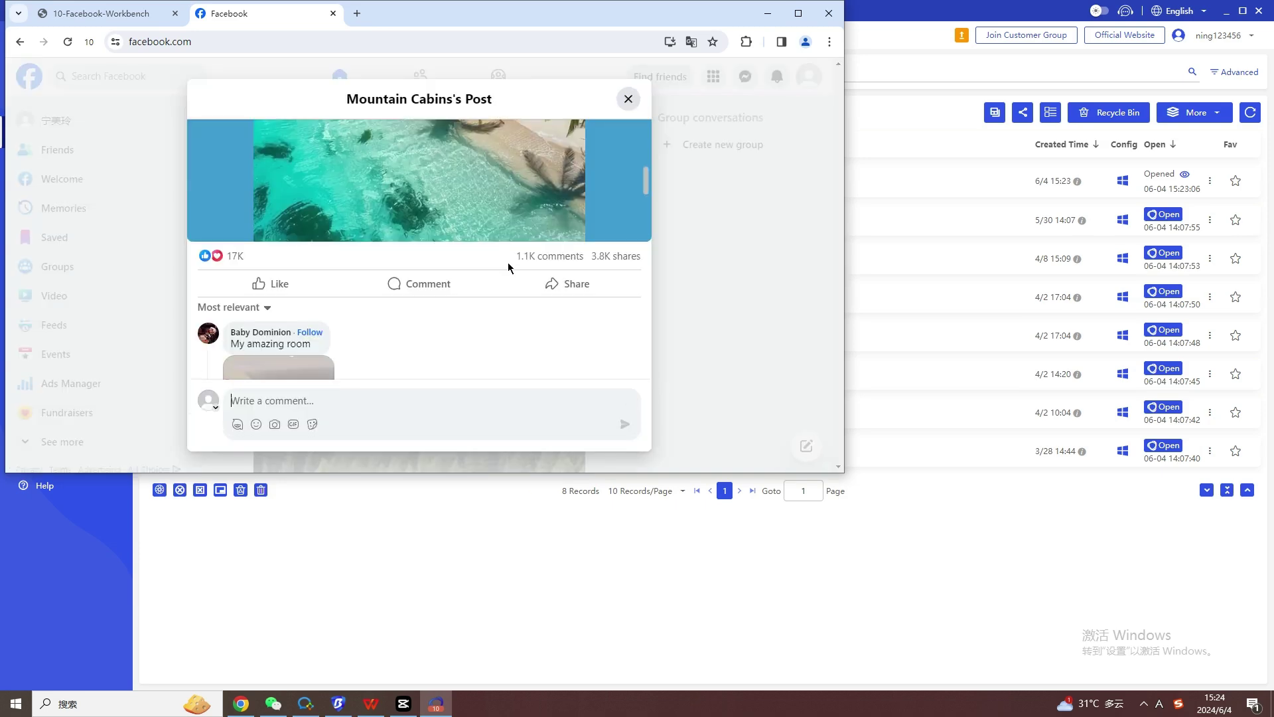
{"action": "scroll", "coordinate": [508, 264], "scroll_direction": "down", "scroll_amount": 10}
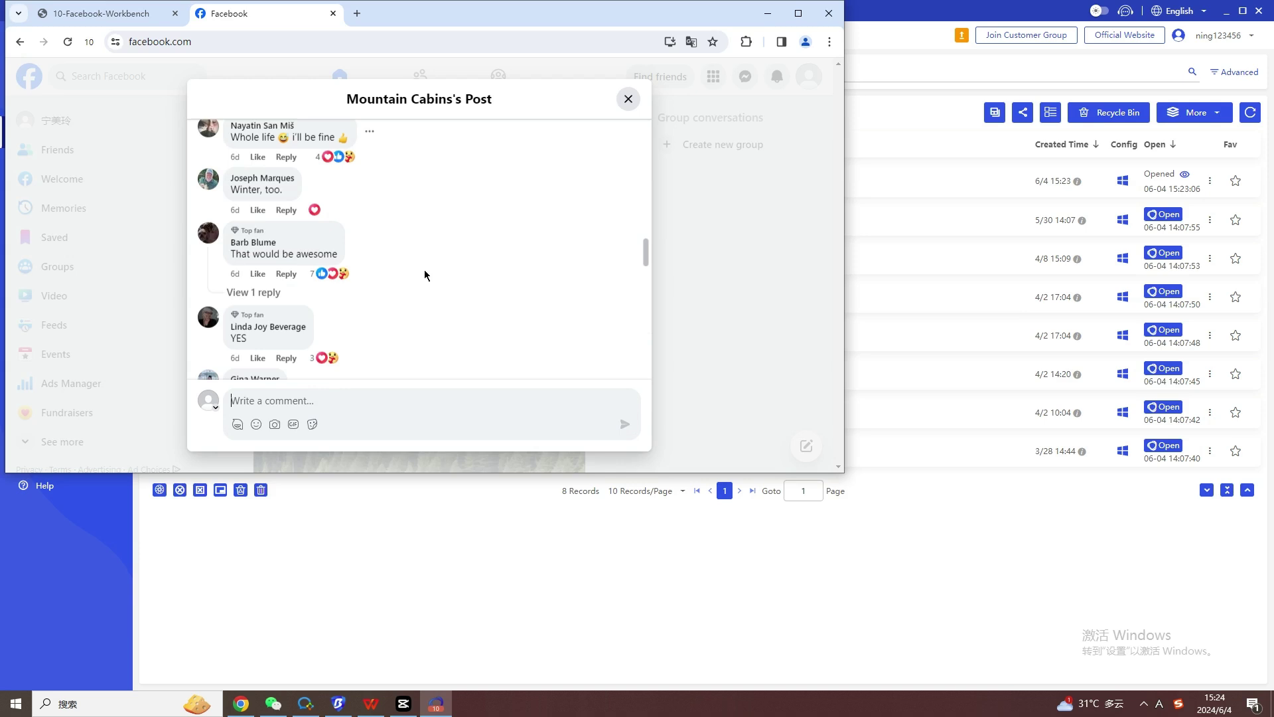
{"action": "scroll", "coordinate": [425, 274], "scroll_direction": "down", "scroll_amount": 10}
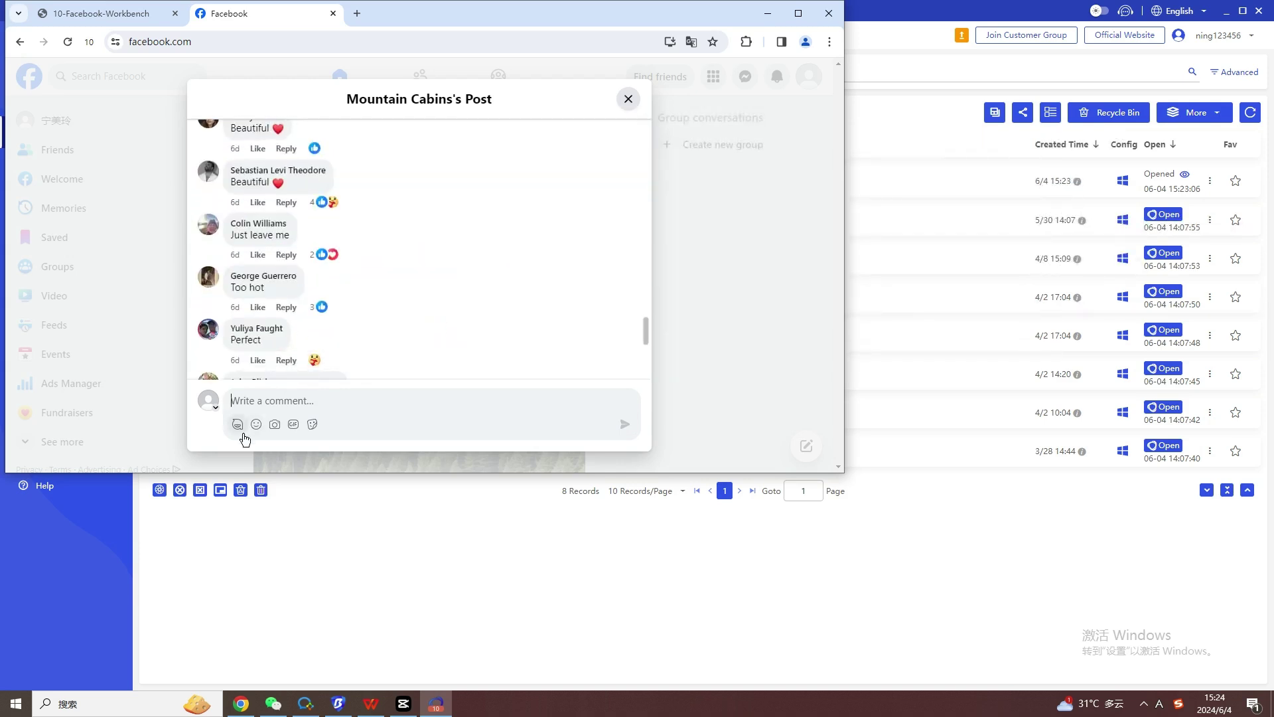
{"action": "left_click", "coordinate": [256, 426]}
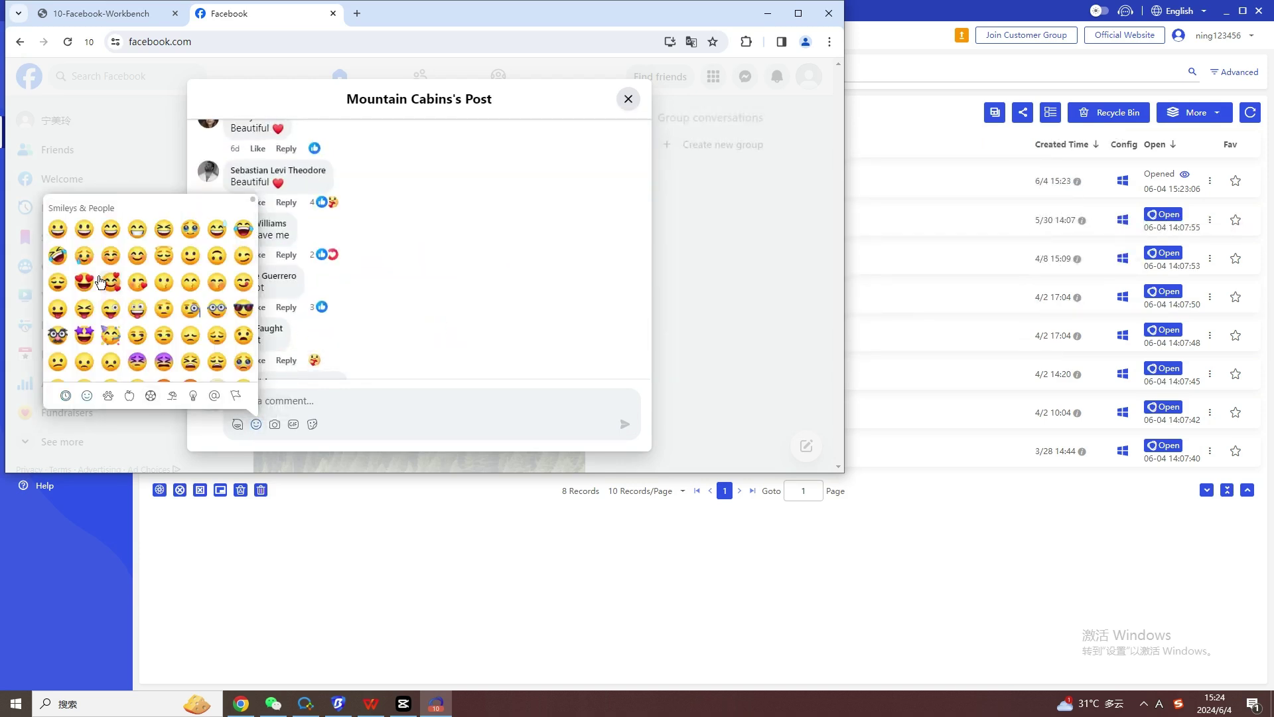
{"action": "type", "text": "😀"}
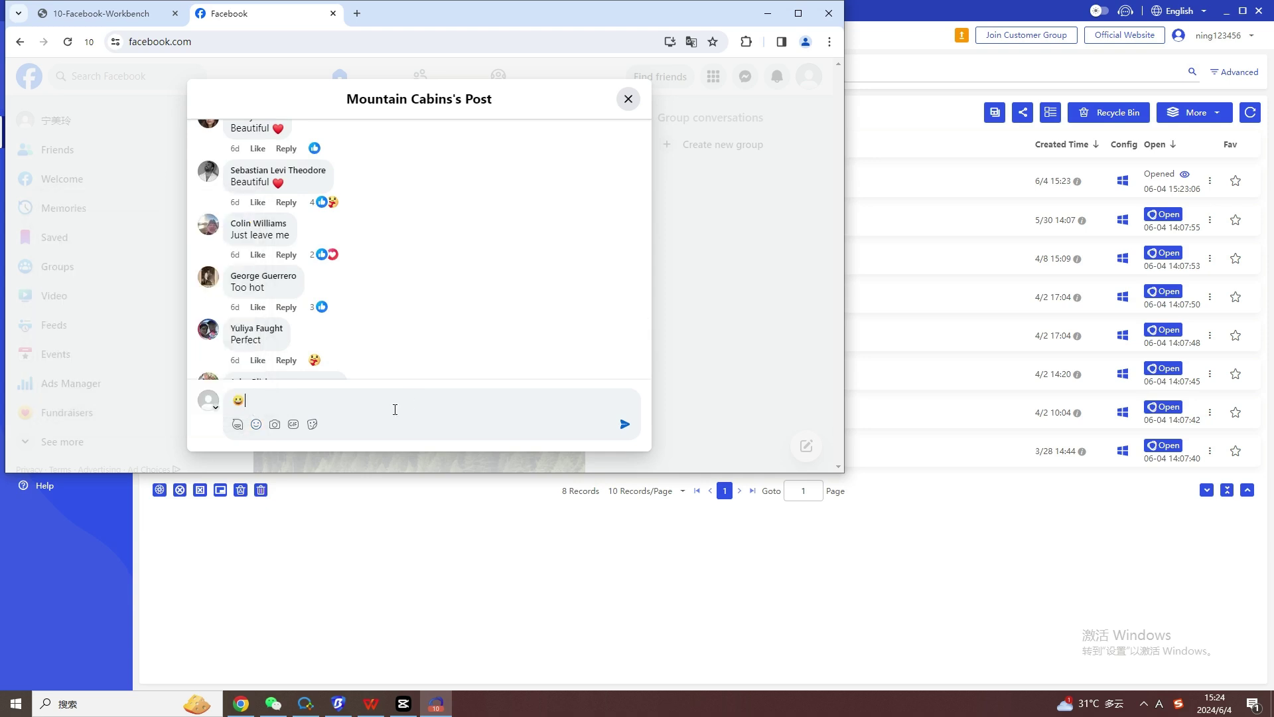
{"action": "left_click", "coordinate": [625, 425]}
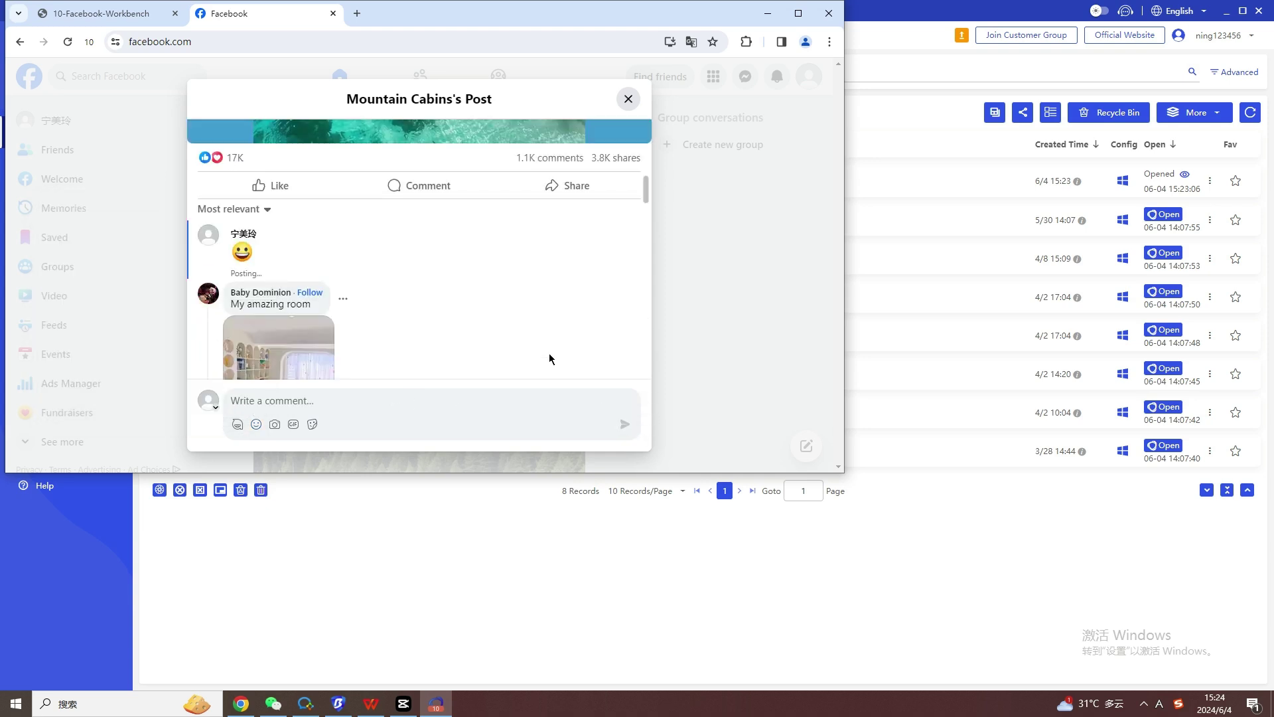
Close the Mountain Cabins post view and the Facebook tab.
{"action": "scroll", "coordinate": [548, 301], "scroll_direction": "up", "scroll_amount": 5}
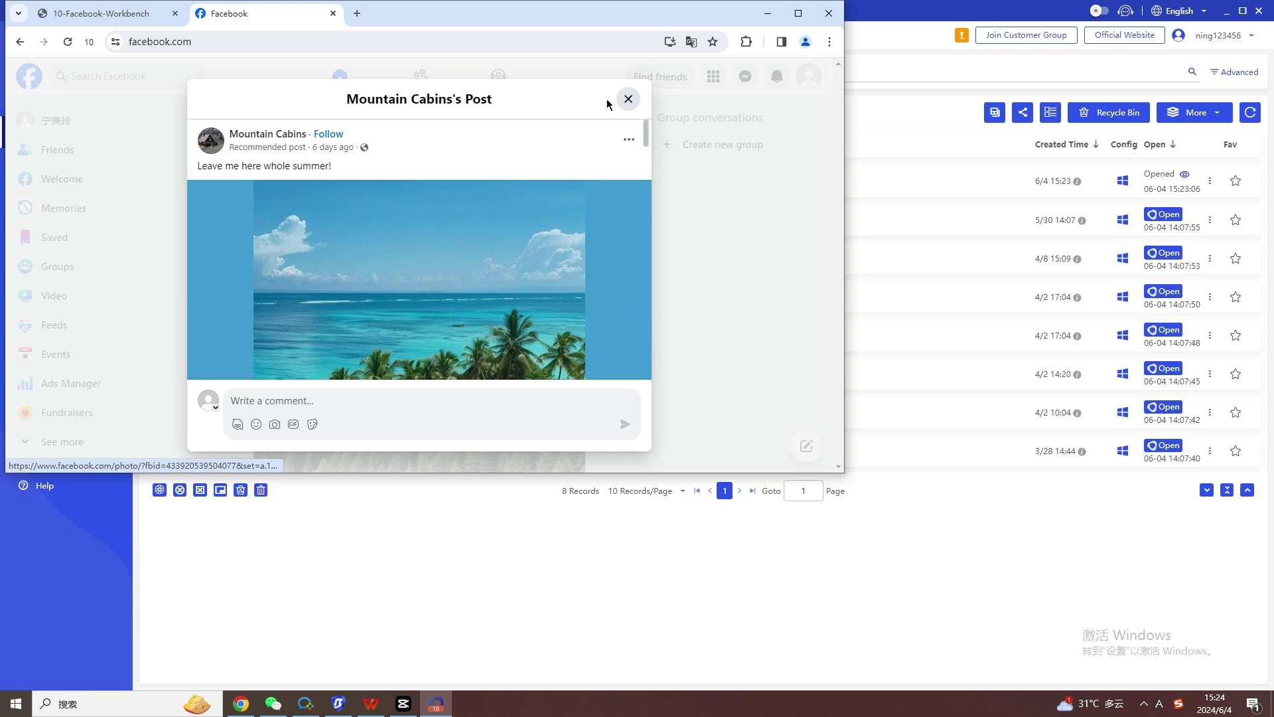
{"action": "left_click", "coordinate": [628, 99]}
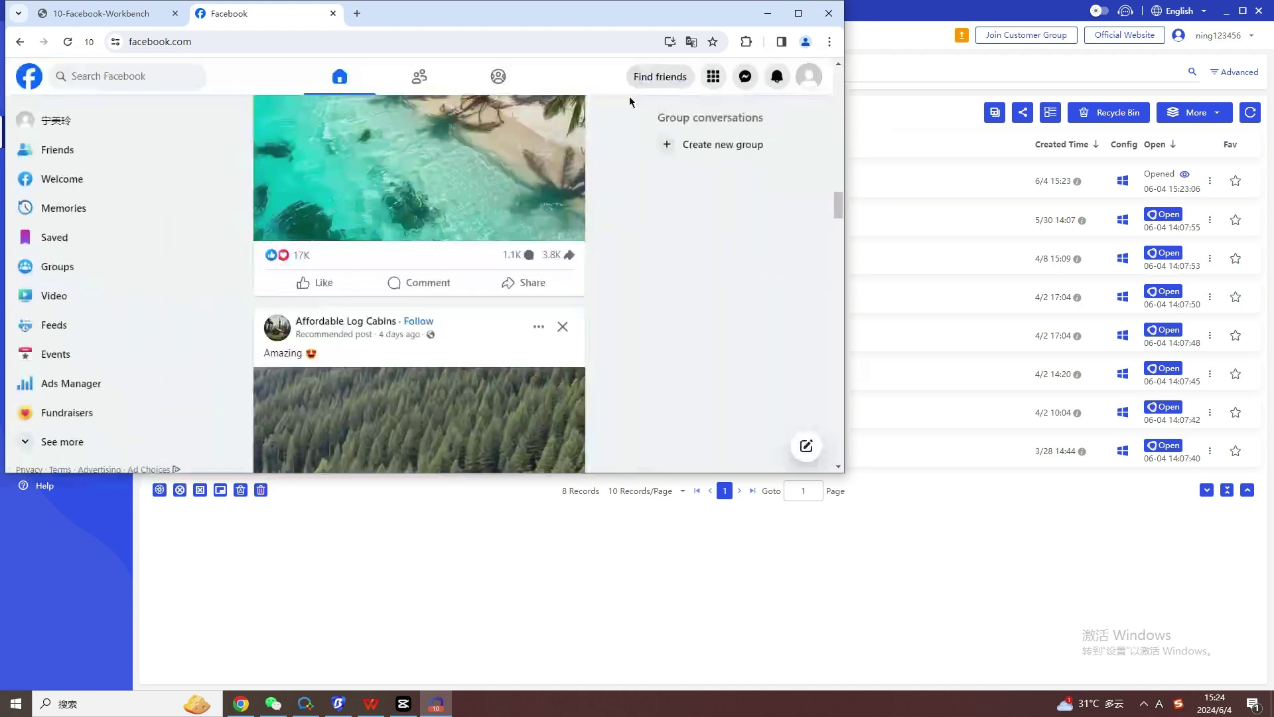
{"action": "left_click", "coordinate": [333, 14]}
Close the profile window and start Group Control 5.X from the Dashboard.
{"action": "left_click", "coordinate": [175, 13]}
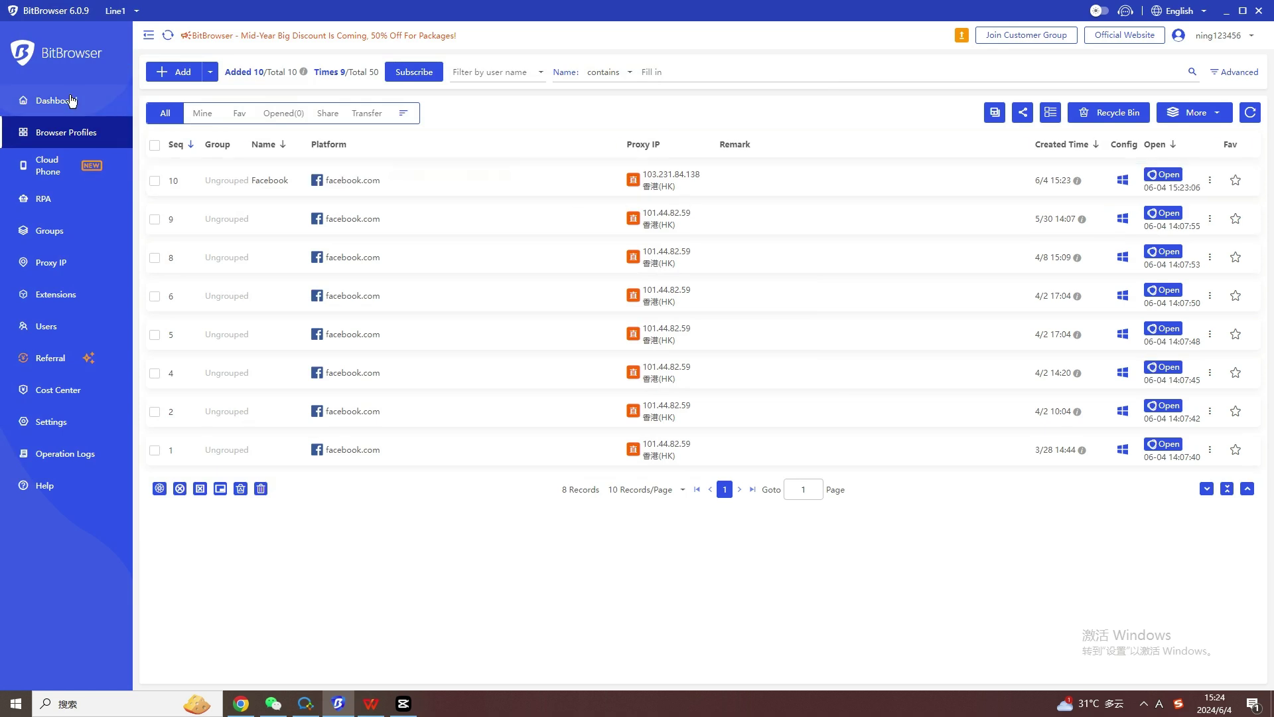
{"action": "left_click", "coordinate": [40, 100]}
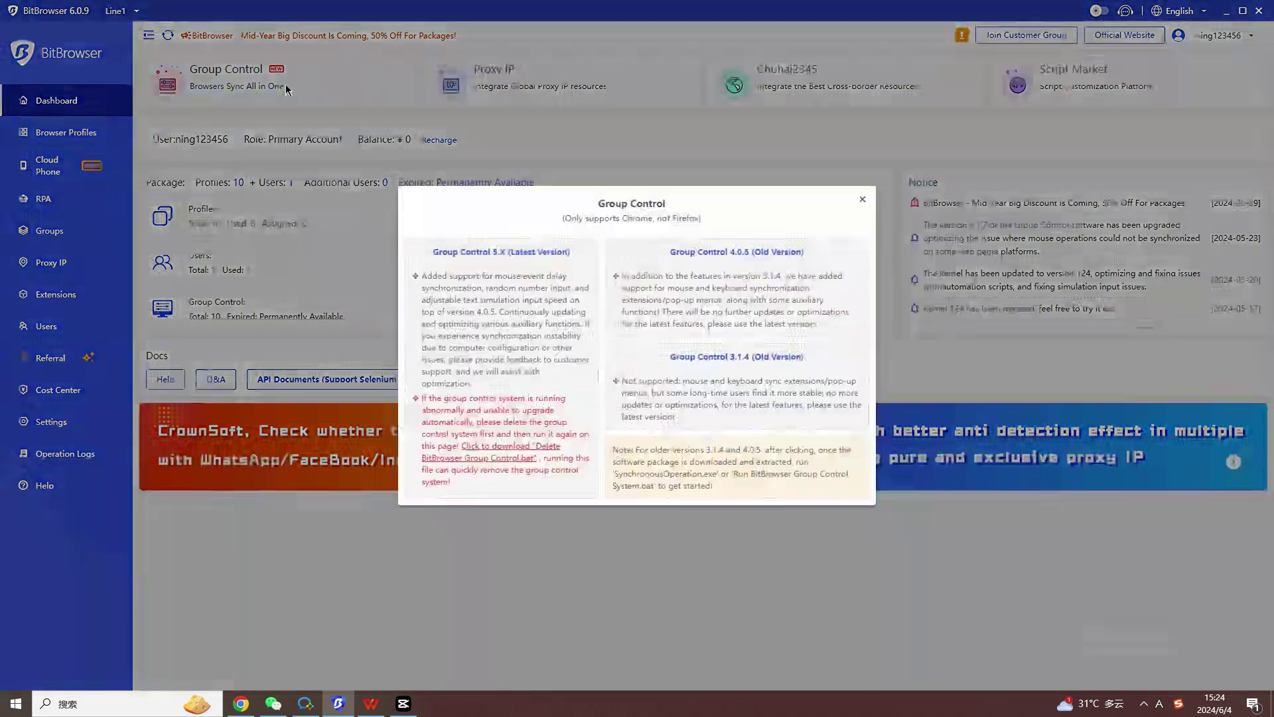
{"action": "left_click", "coordinate": [284, 89]}
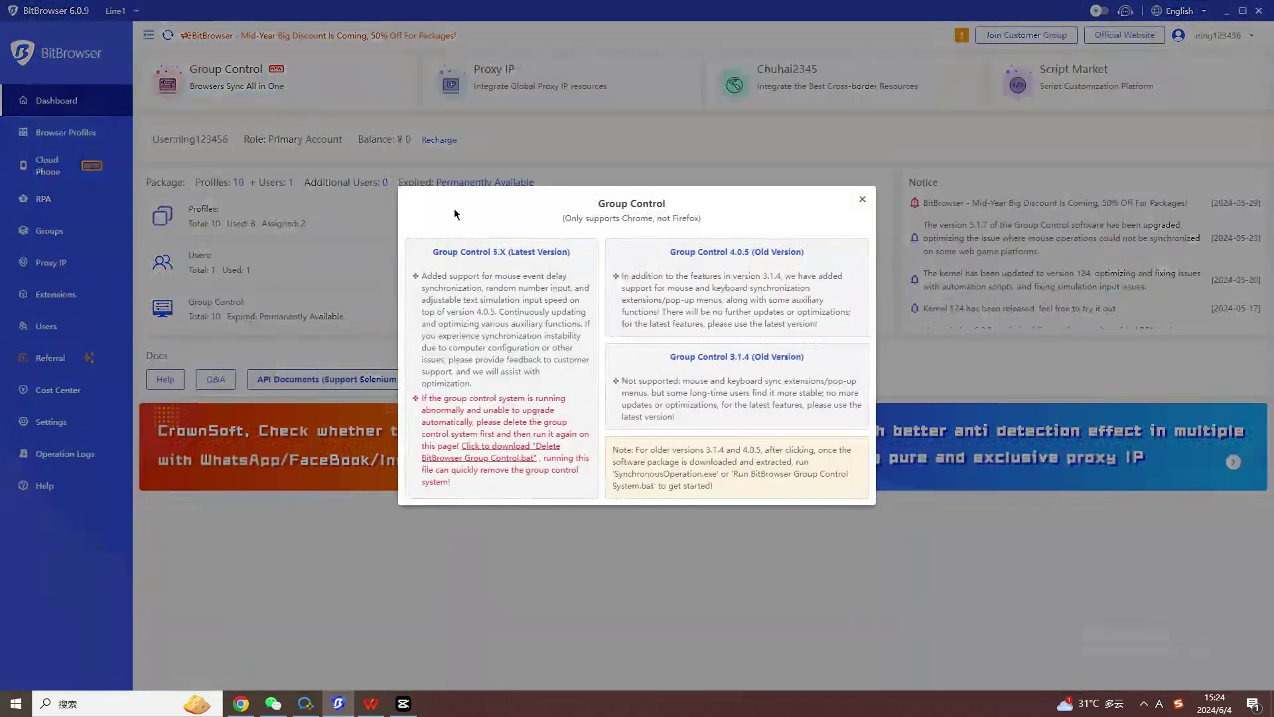
{"action": "left_click", "coordinate": [553, 300]}
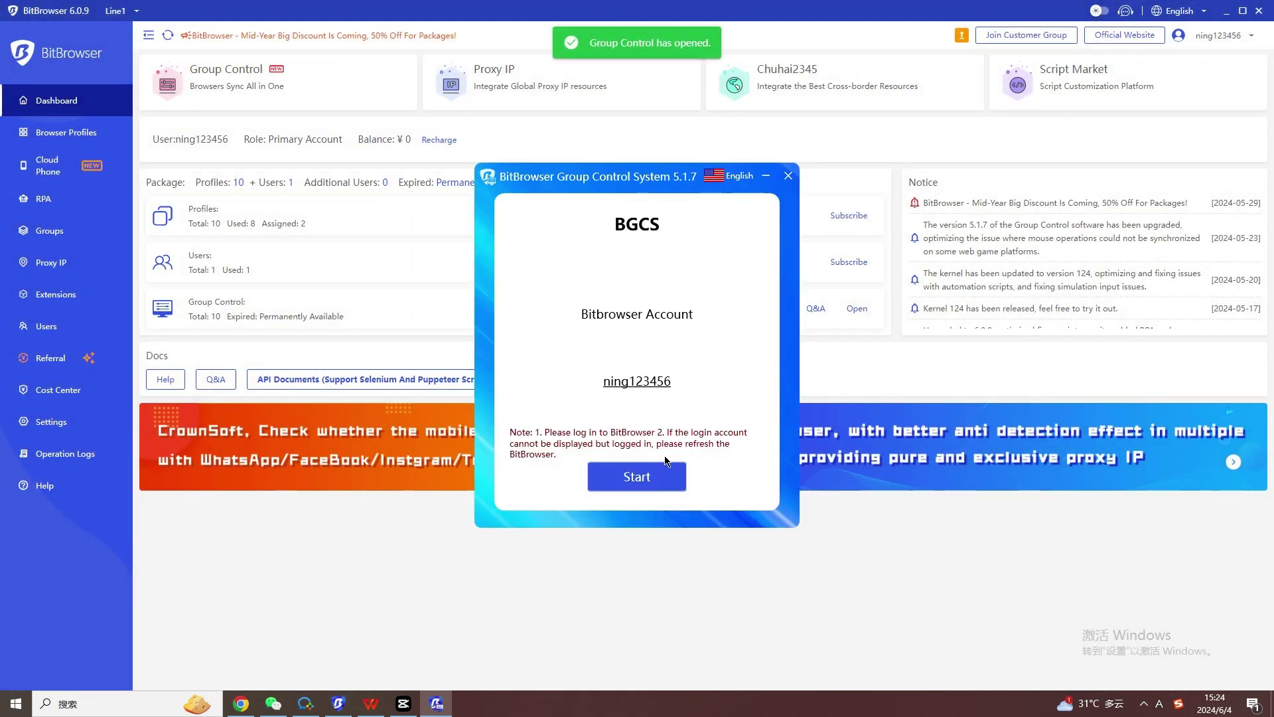
{"action": "left_click", "coordinate": [666, 481]}
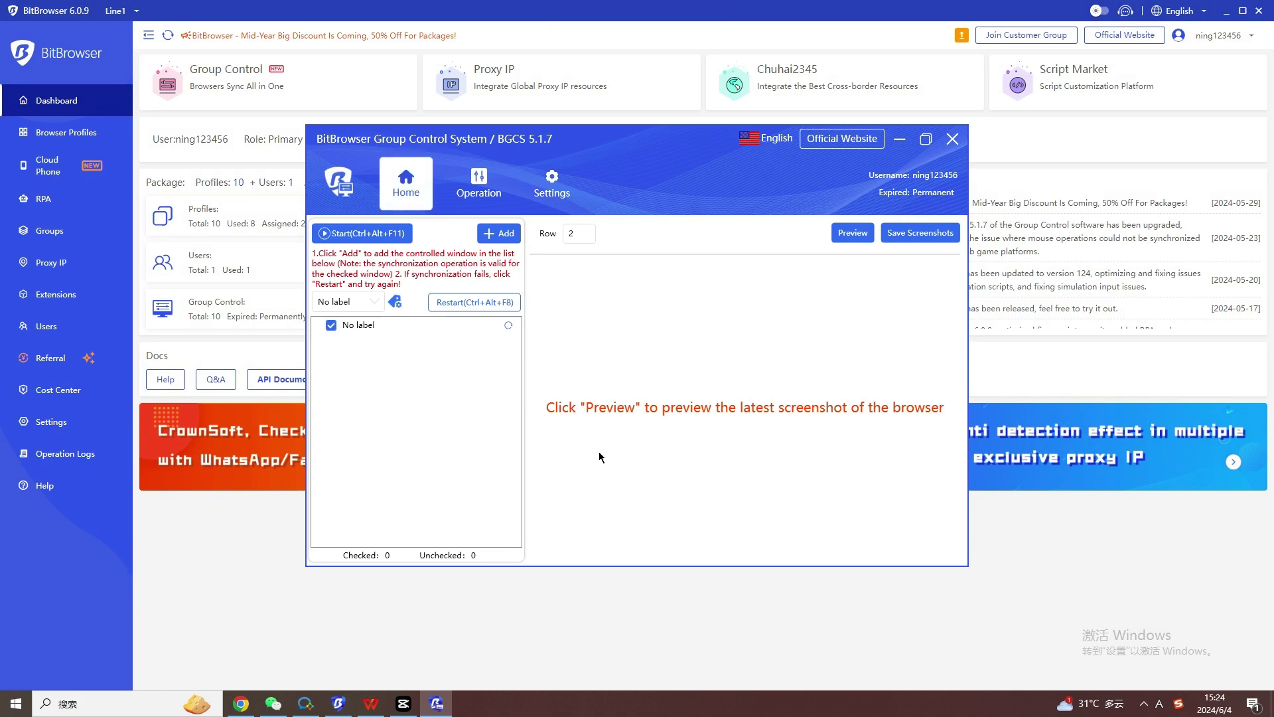
Add all eight browser profiles to the controlled list.
{"action": "left_click", "coordinate": [505, 235]}
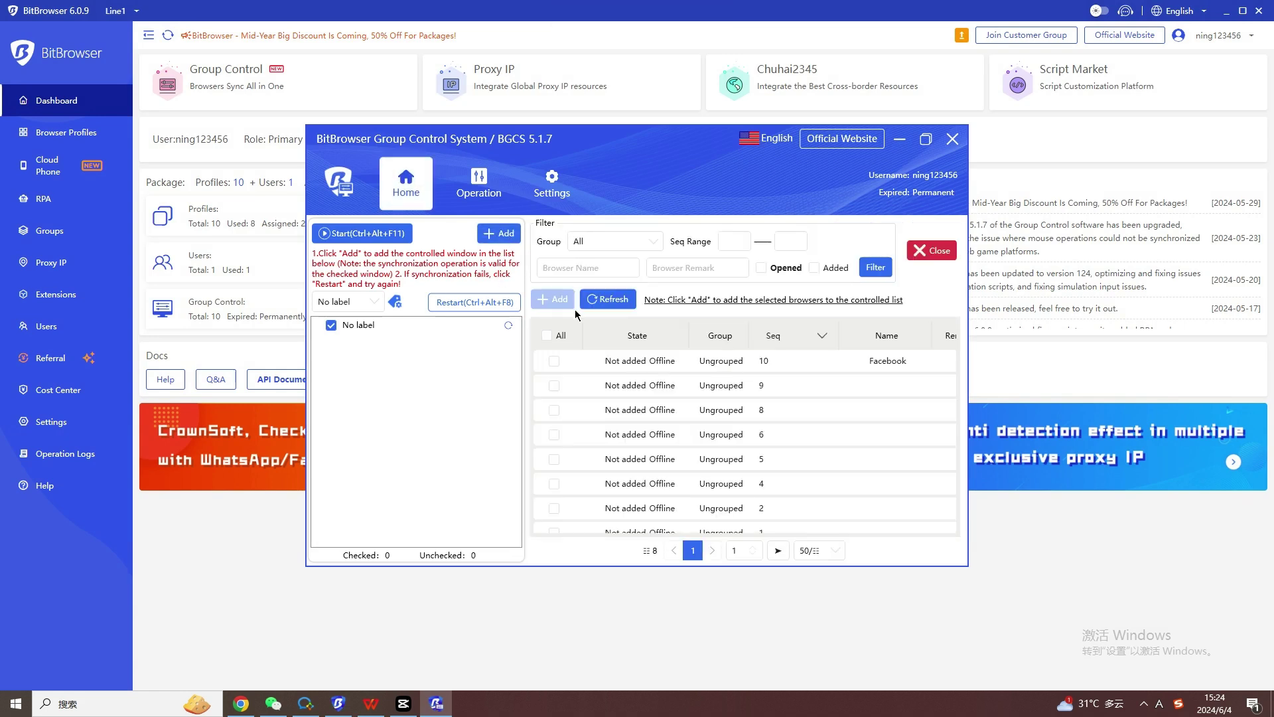
{"action": "left_click", "coordinate": [547, 335]}
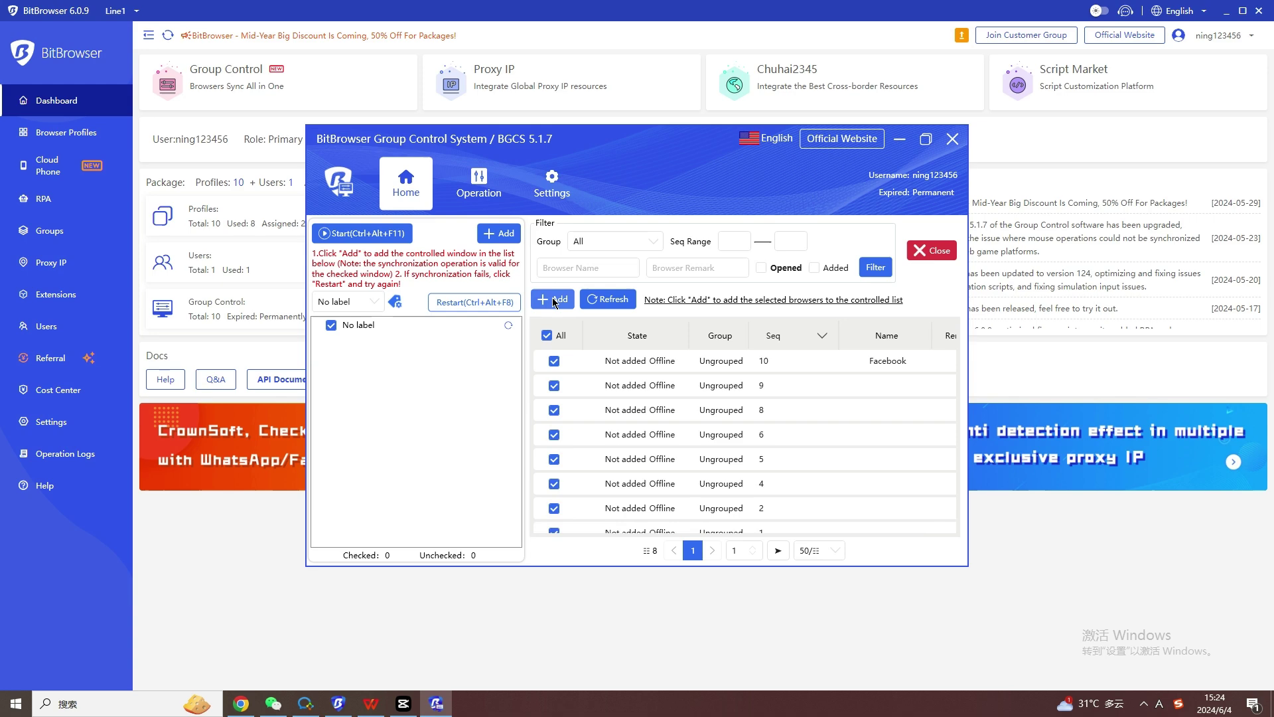
{"action": "left_click", "coordinate": [553, 302]}
{"action": "left_click", "coordinate": [755, 410]}
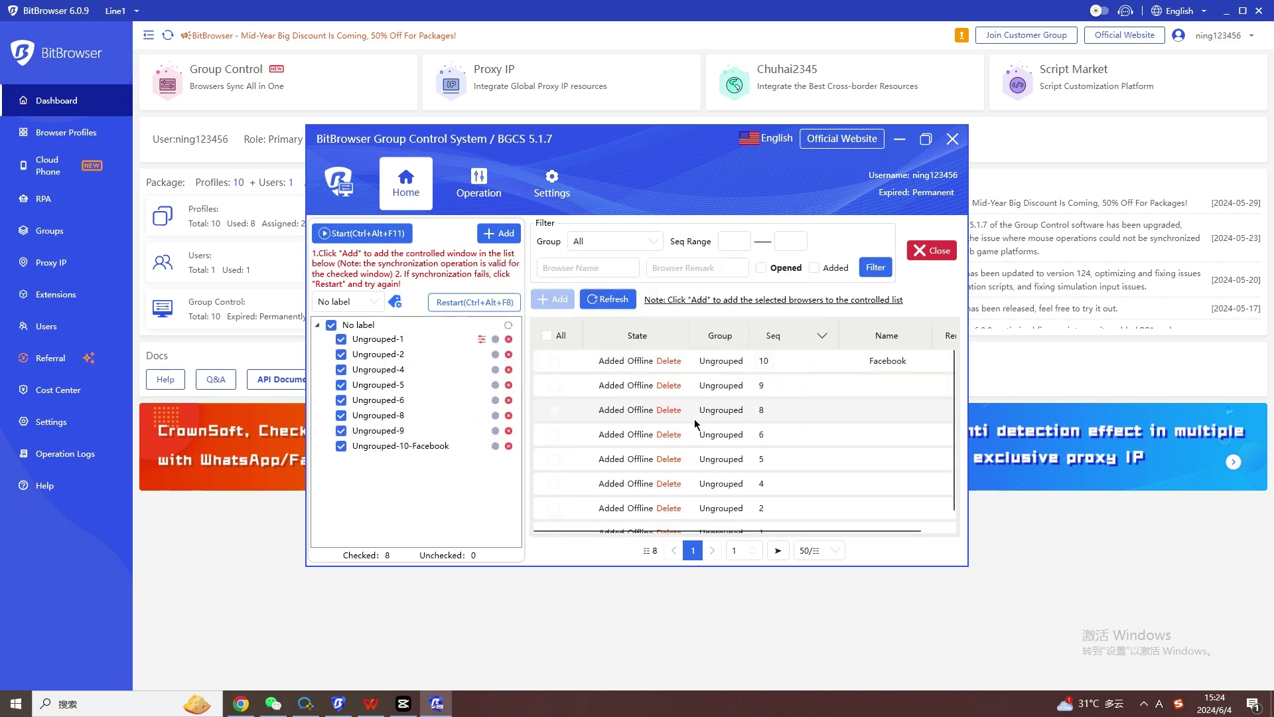
Set Ungrouped-1 as master control and open the selected browsers.
{"action": "right_click", "coordinate": [452, 346]}
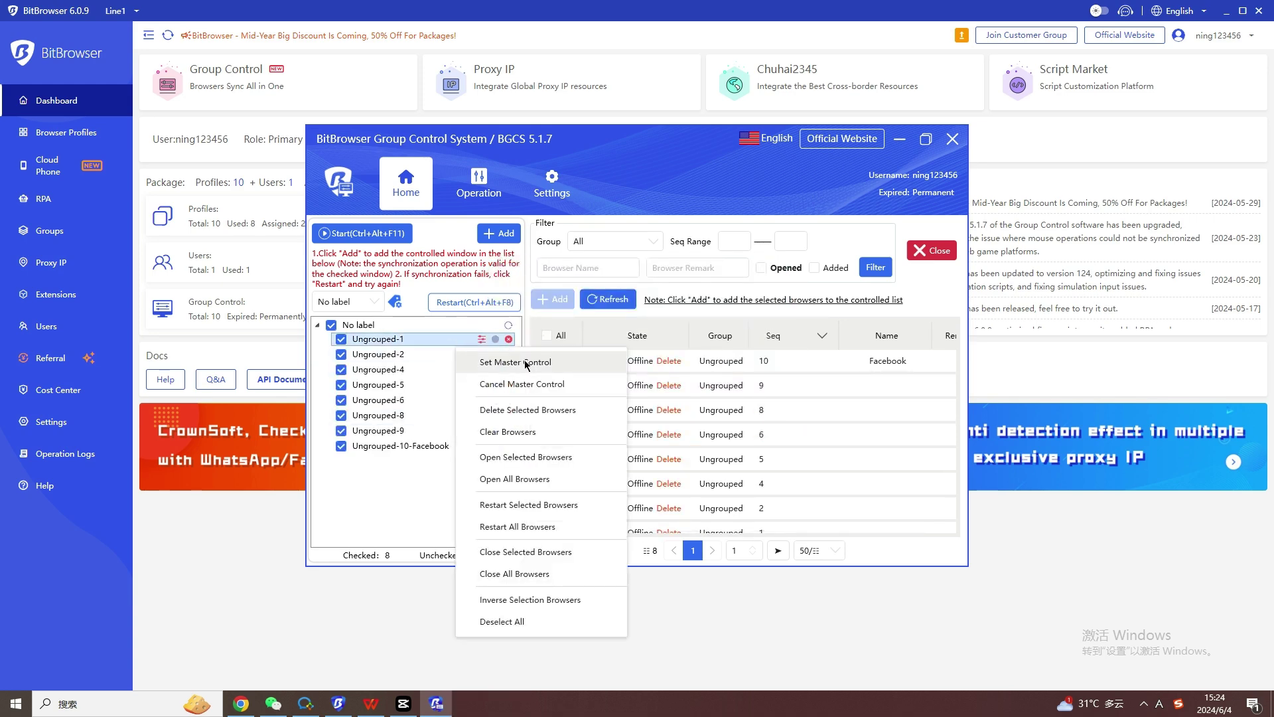
{"action": "left_click", "coordinate": [525, 362]}
{"action": "right_click", "coordinate": [462, 339]}
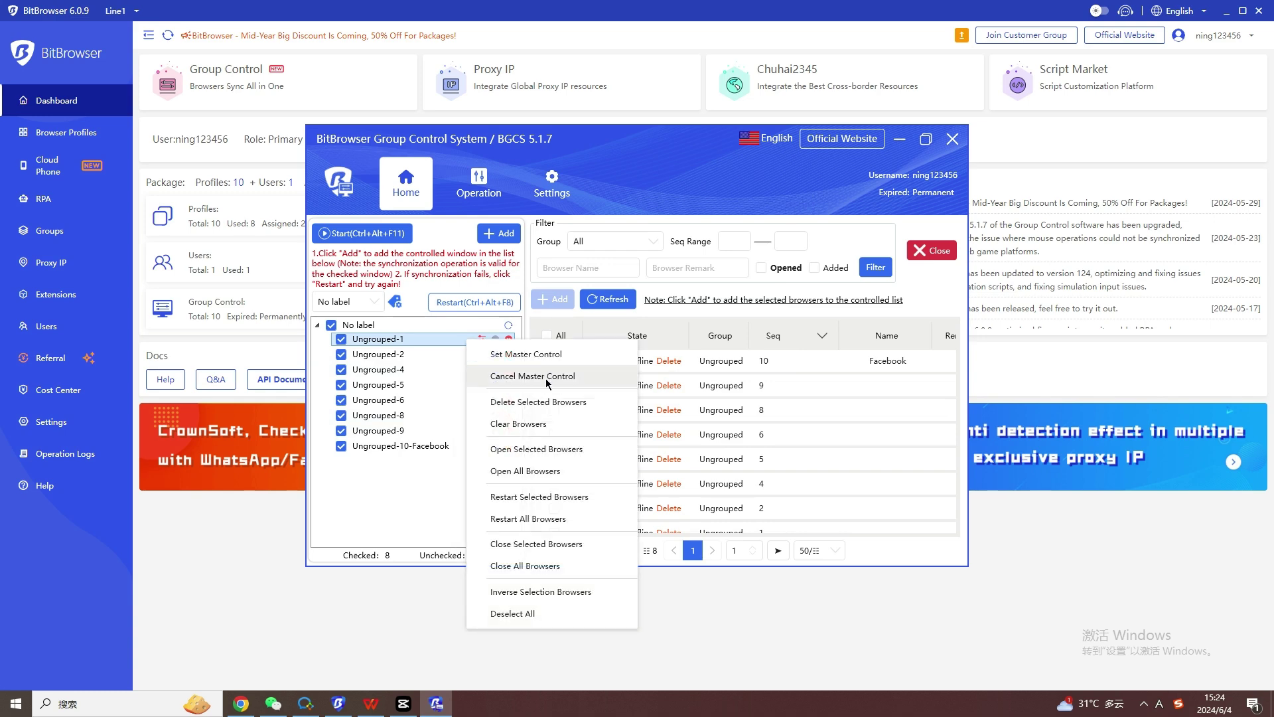
{"action": "left_click", "coordinate": [529, 449]}
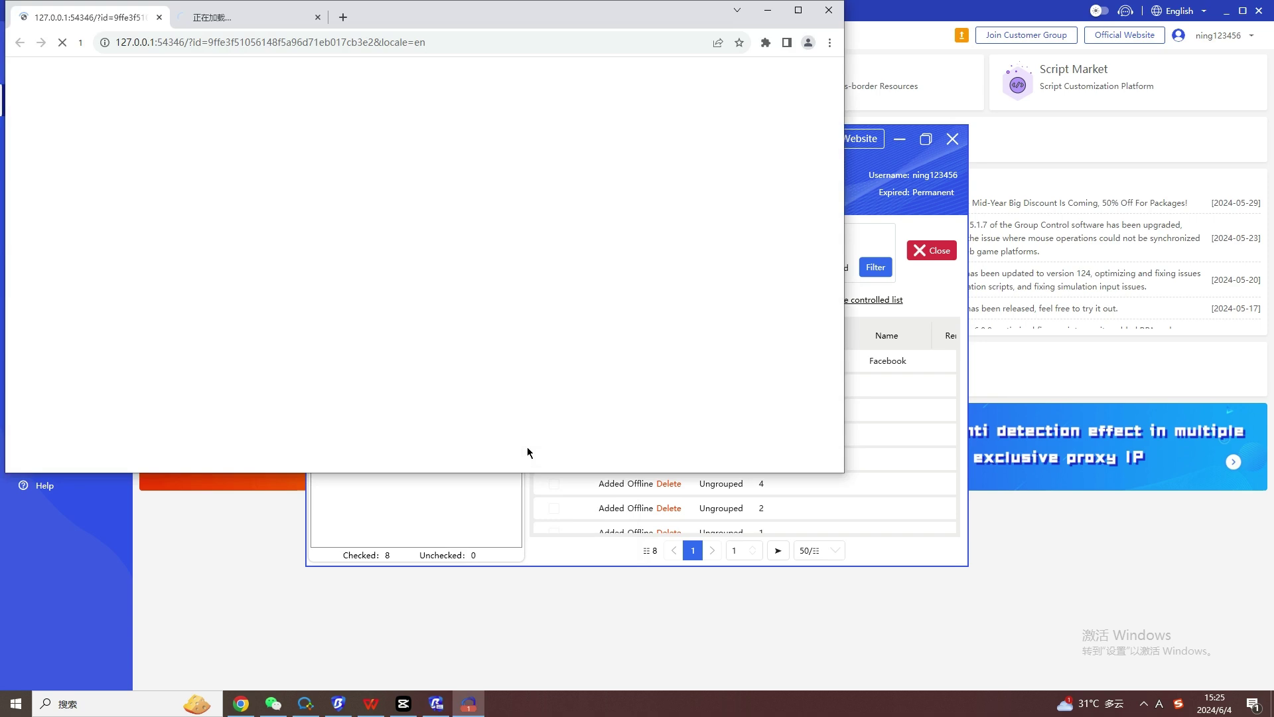
Tile all profile windows in a grid with Adaptive Arrangement.
{"action": "left_click", "coordinate": [440, 707]}
{"action": "left_click", "coordinate": [479, 183]}
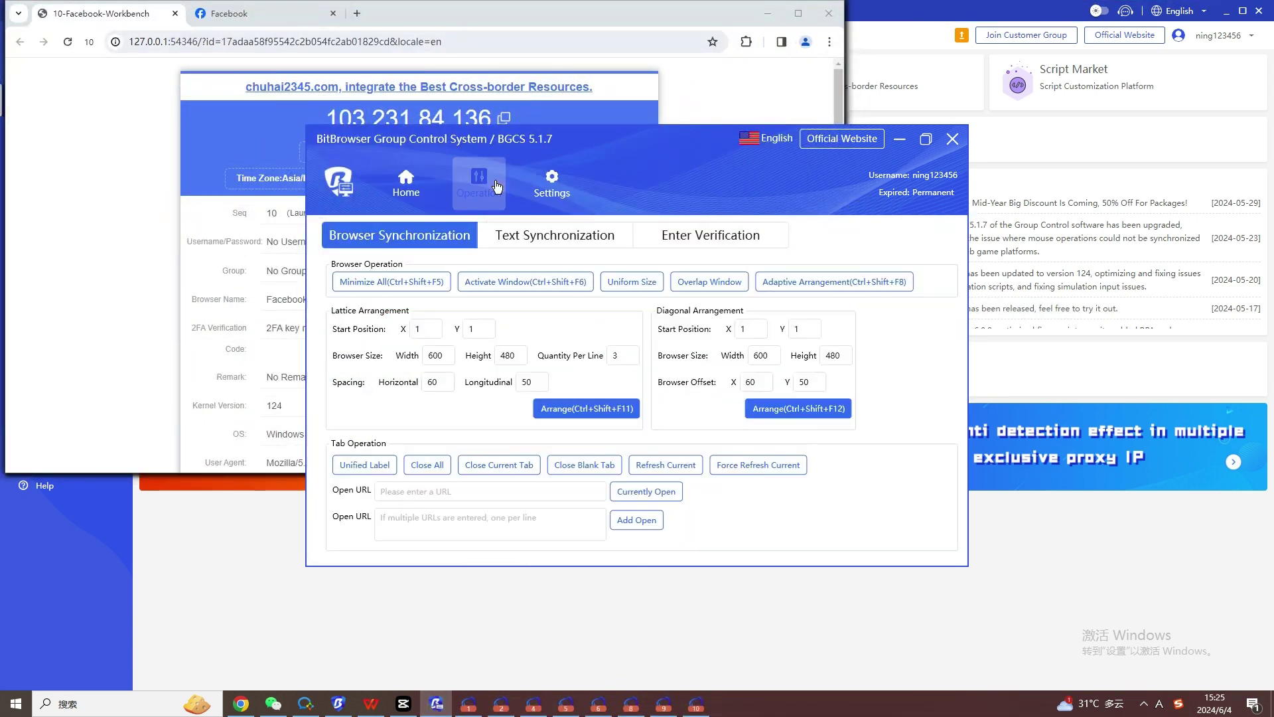
{"action": "left_click", "coordinate": [833, 281]}
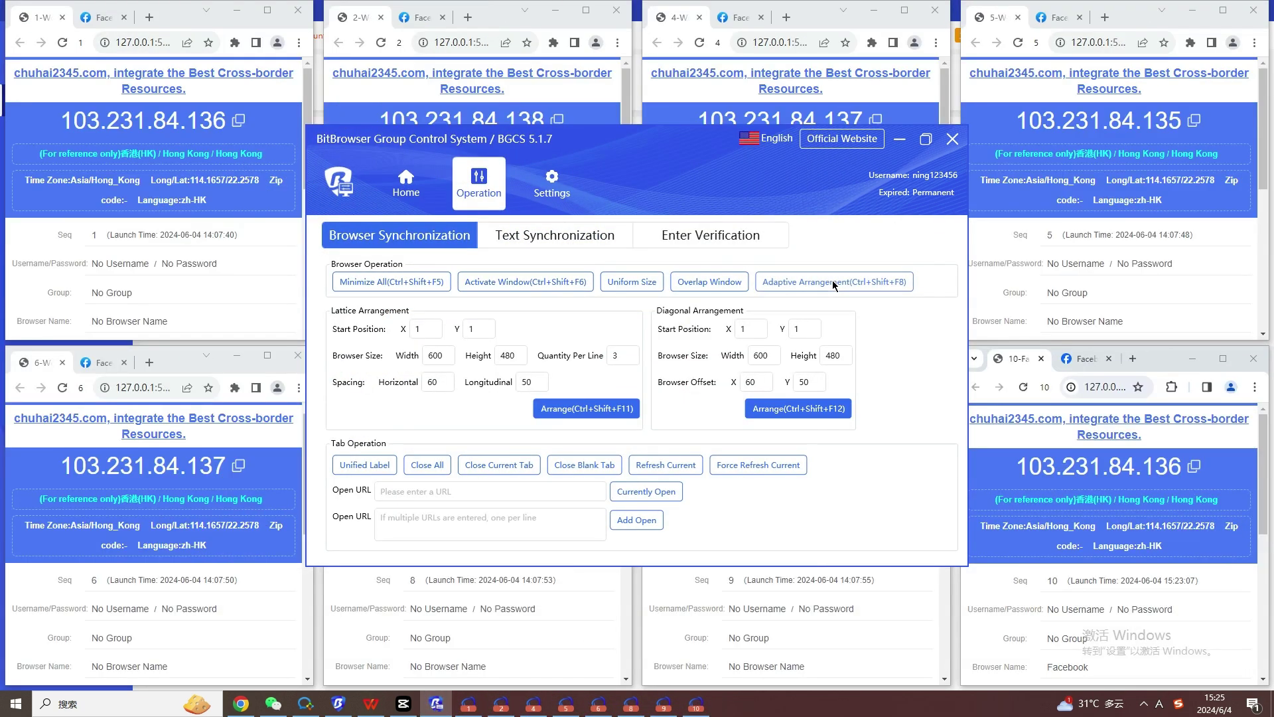
Start synchronizing the controlled browsers from the Home list.
{"action": "left_click", "coordinate": [410, 188]}
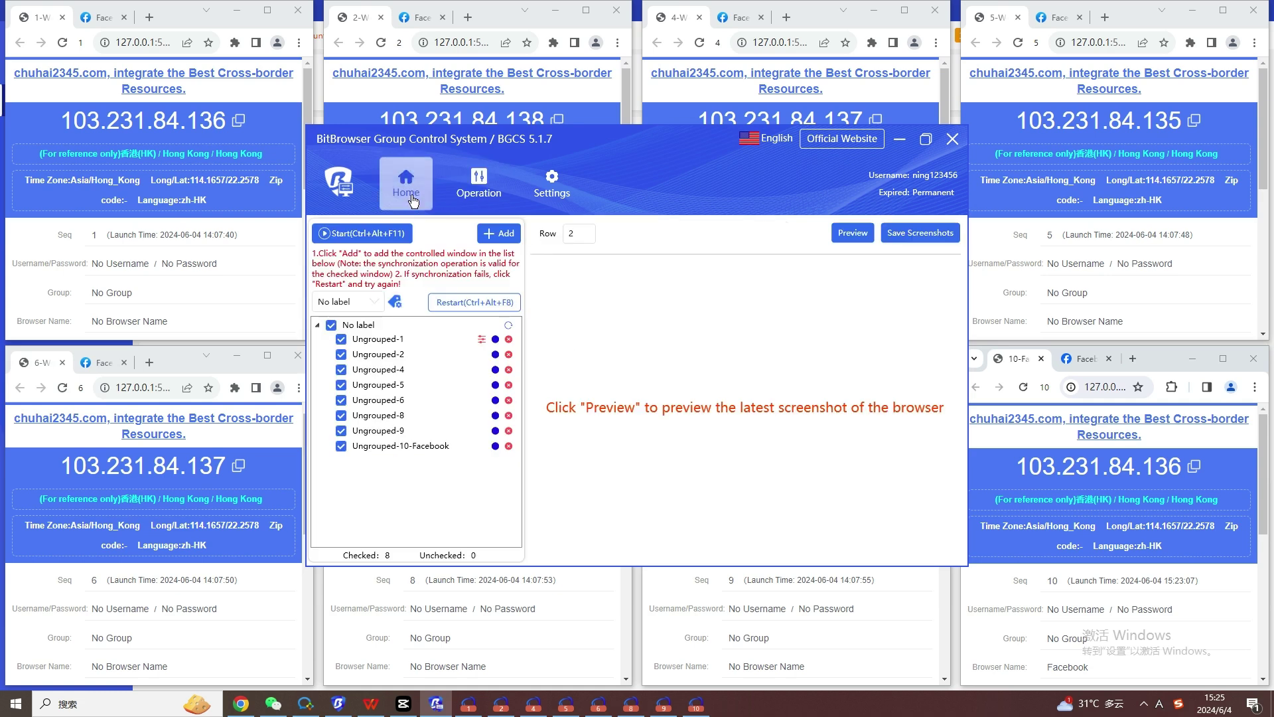
{"action": "left_click", "coordinate": [387, 234]}
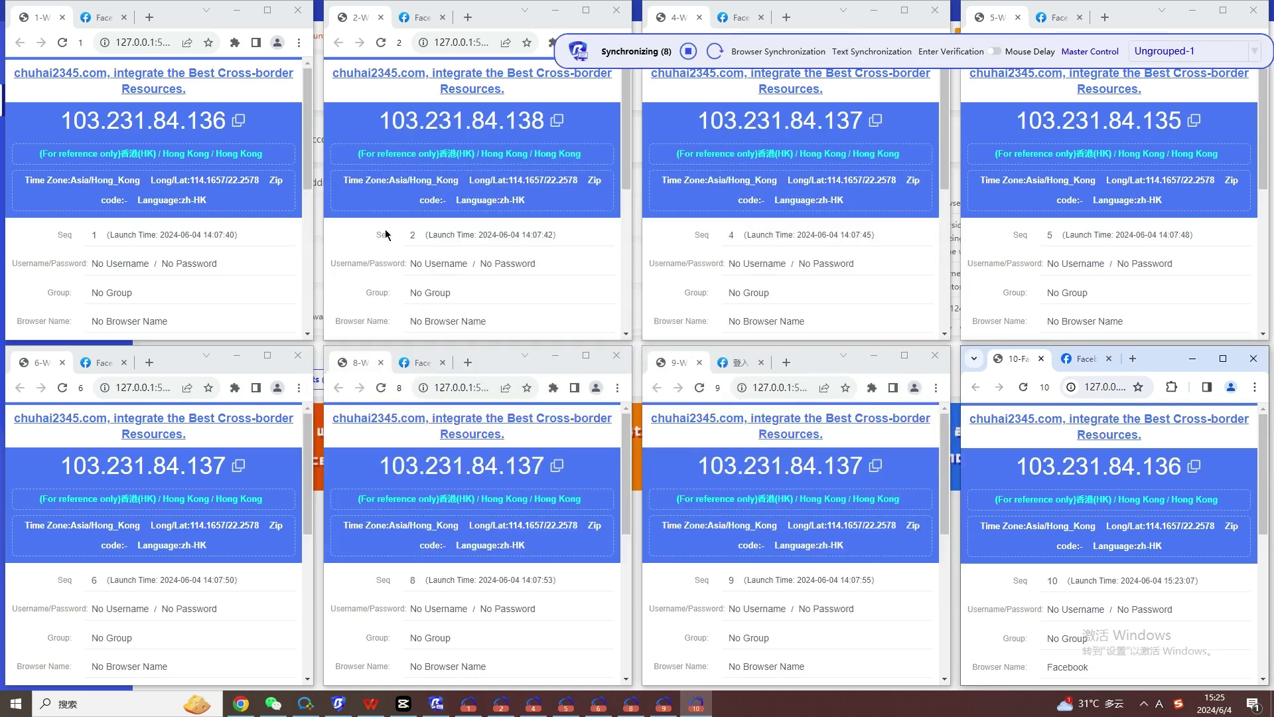
{"action": "scroll", "coordinate": [164, 144], "scroll_direction": "down", "scroll_amount": 6}
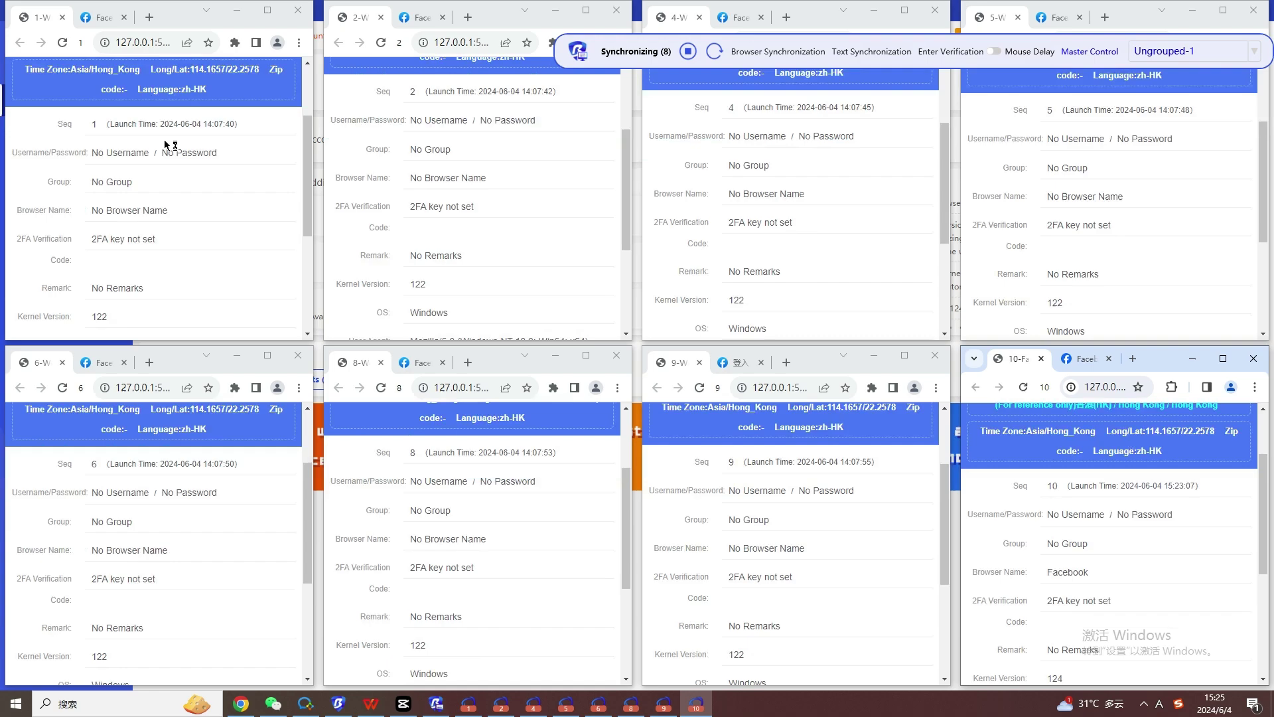
{"action": "scroll", "coordinate": [166, 144], "scroll_direction": "up", "scroll_amount": 4}
{"action": "scroll", "coordinate": [165, 144], "scroll_direction": "up", "scroll_amount": 3}
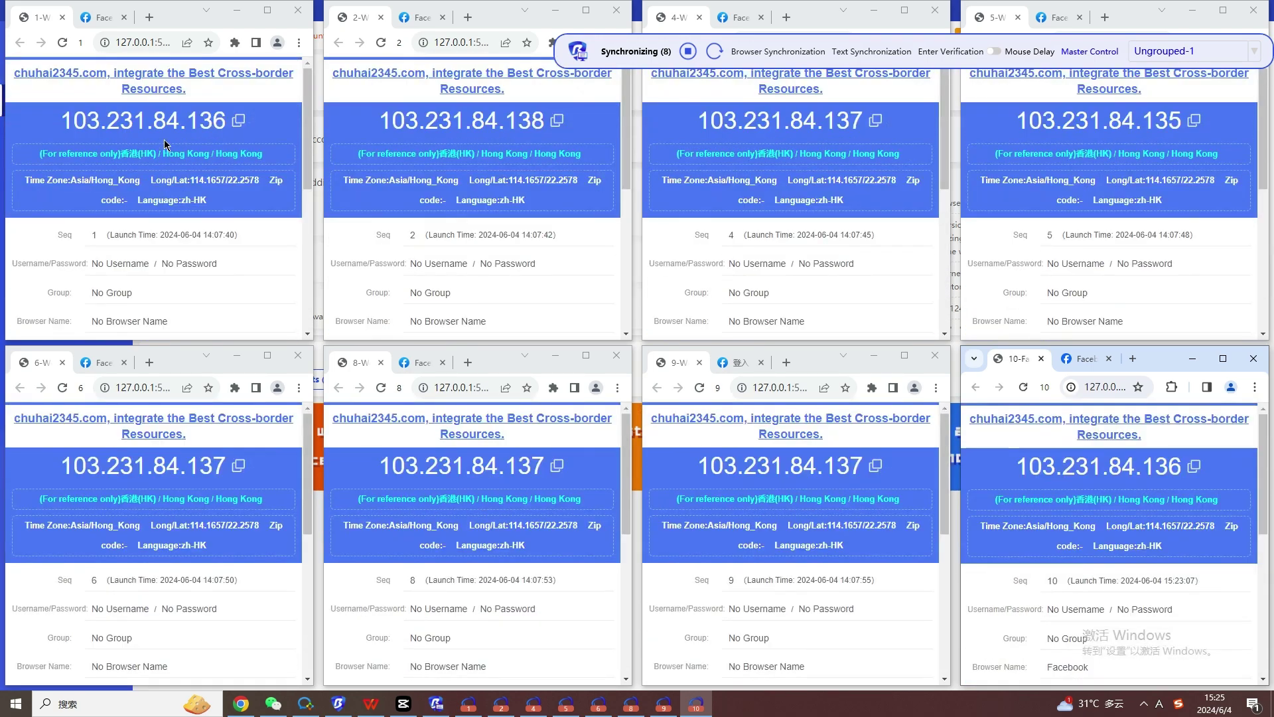
Type 123456 into the Facebook email field across all synchronized windows.
{"action": "left_click", "coordinate": [80, 19]}
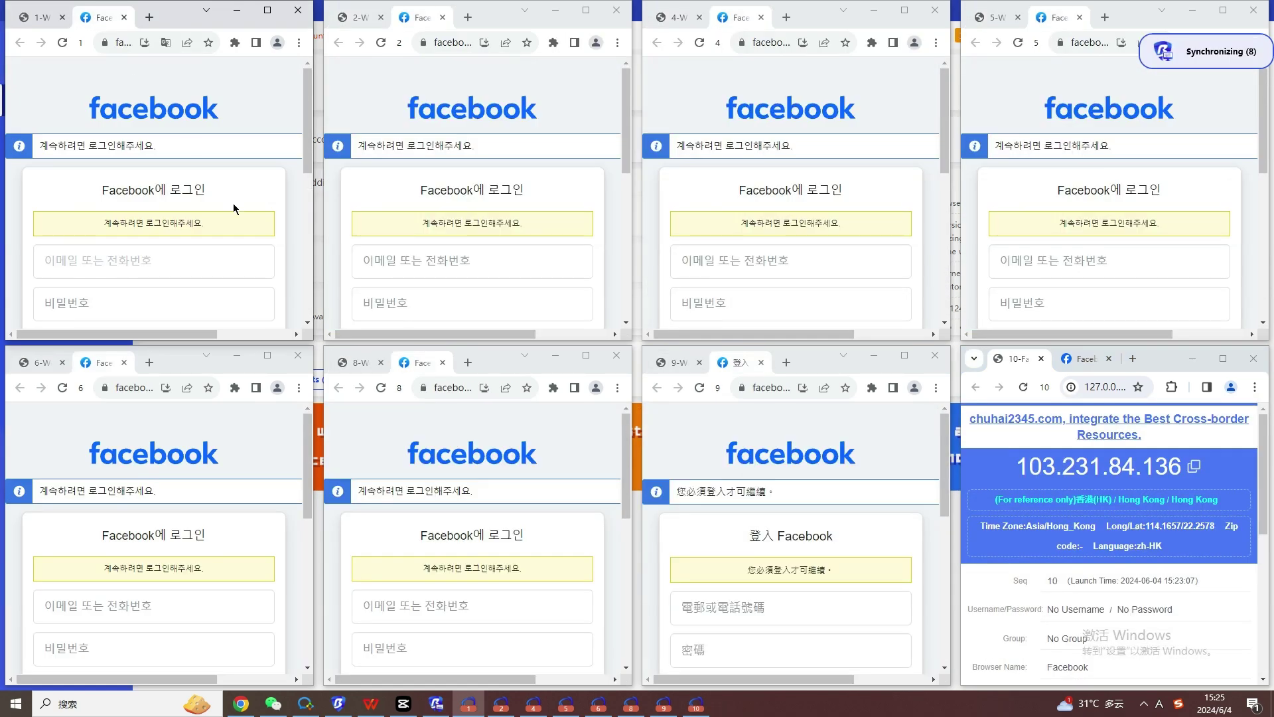
{"action": "scroll", "coordinate": [233, 207], "scroll_direction": "down", "scroll_amount": 3}
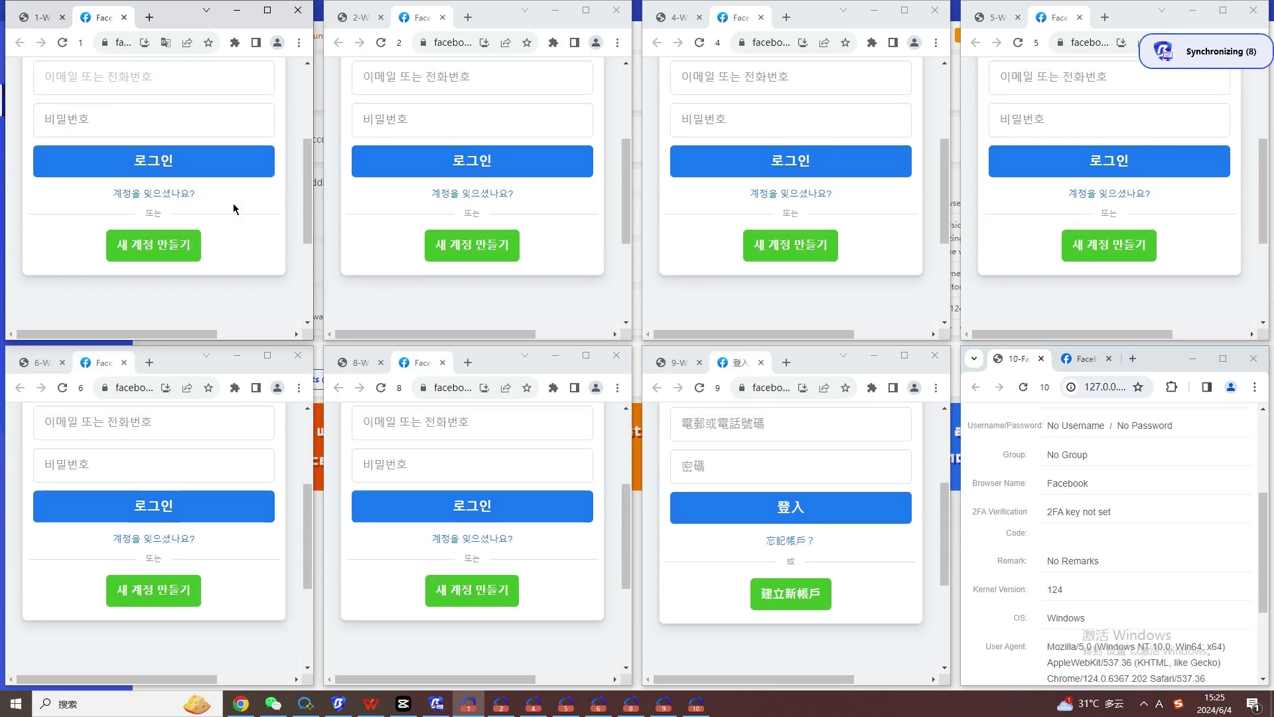
{"action": "scroll", "coordinate": [233, 208], "scroll_direction": "up", "scroll_amount": 3}
{"action": "scroll", "coordinate": [233, 207], "scroll_direction": "down", "scroll_amount": 1}
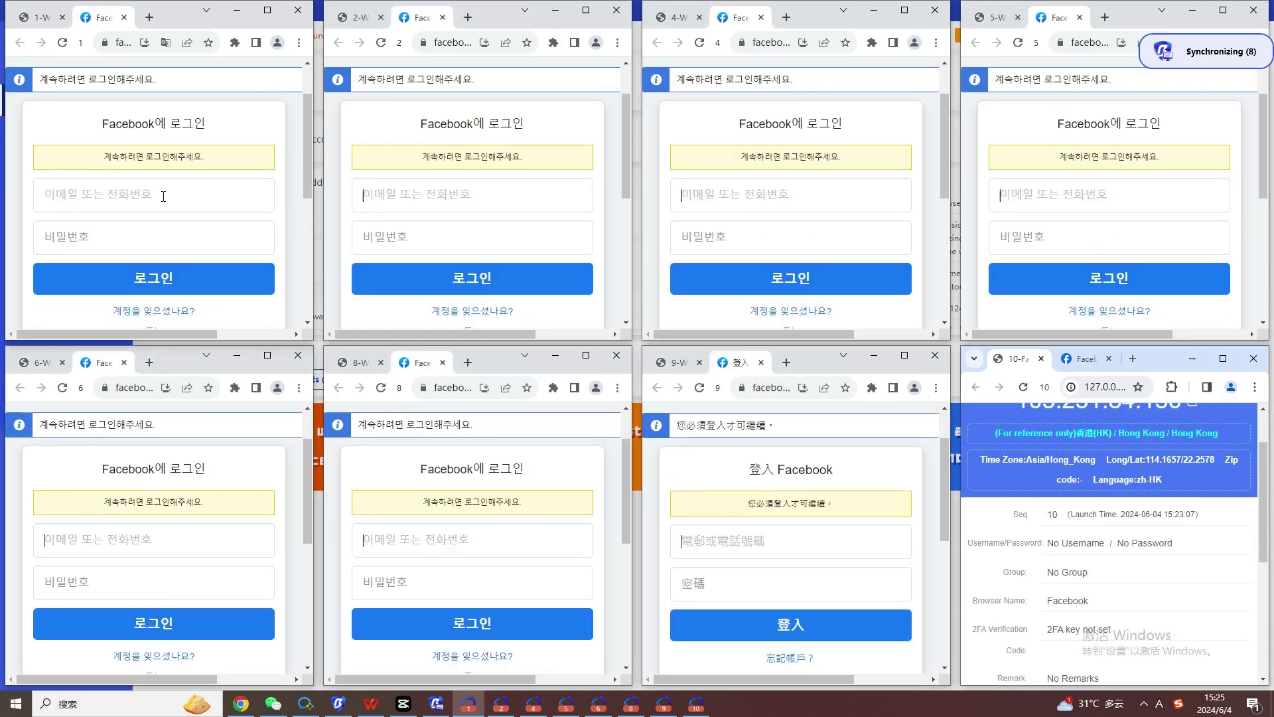
{"action": "left_click", "coordinate": [186, 197]}
{"action": "type", "text": "123456"}
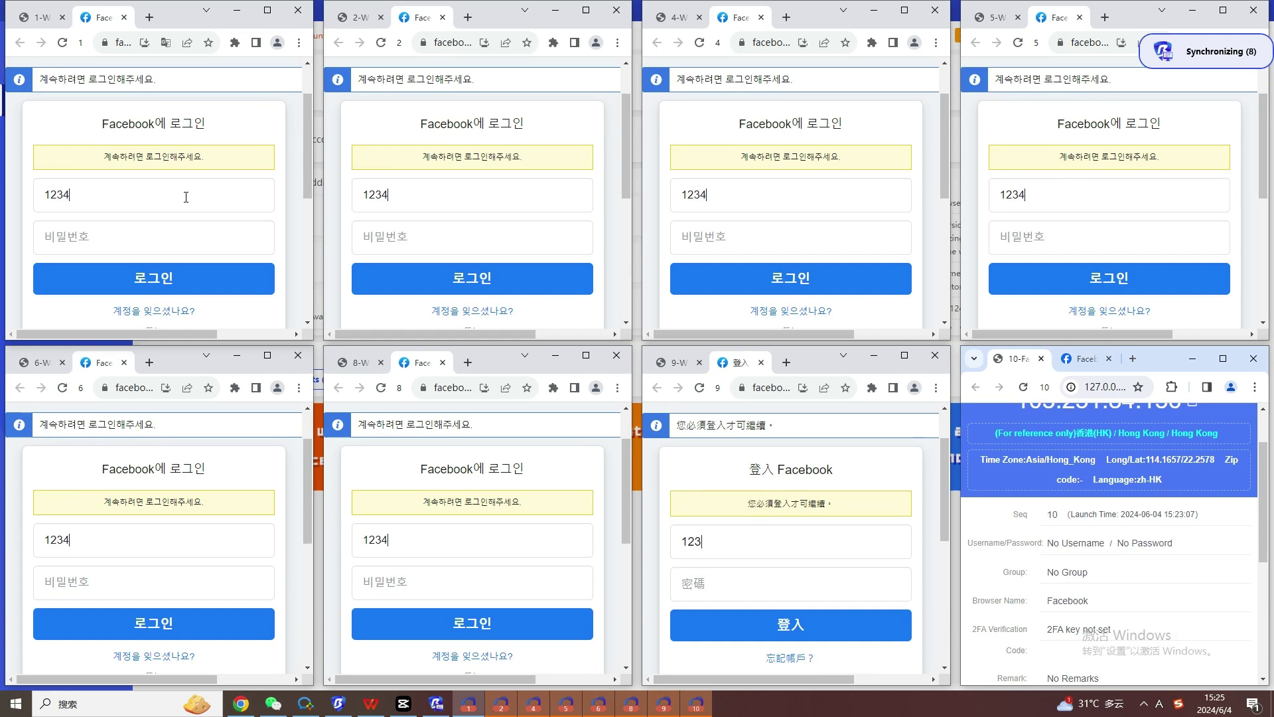